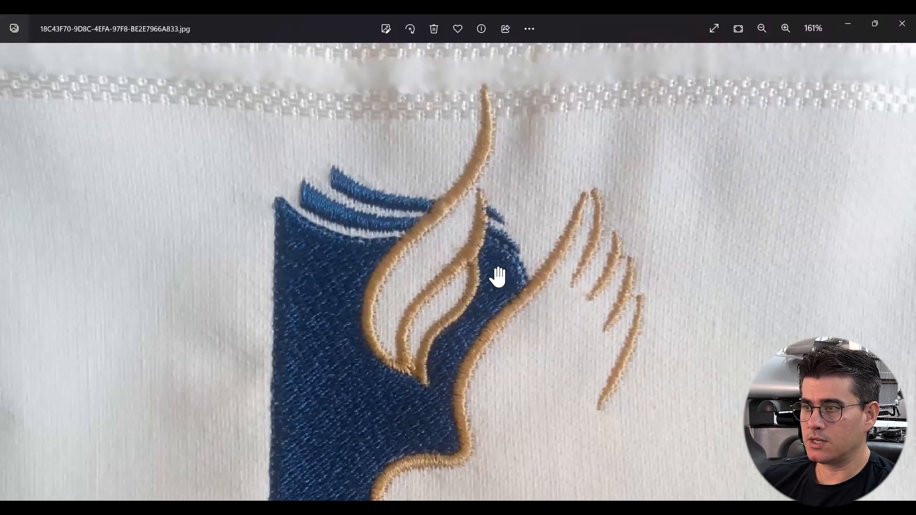
# Step: Examine the stitching of the blue book, gold flame and hand emblem in the front photo of the embroidery
pyautogui.scroll(1, 494, 330)
pyautogui.scroll(-2, 436, 347)
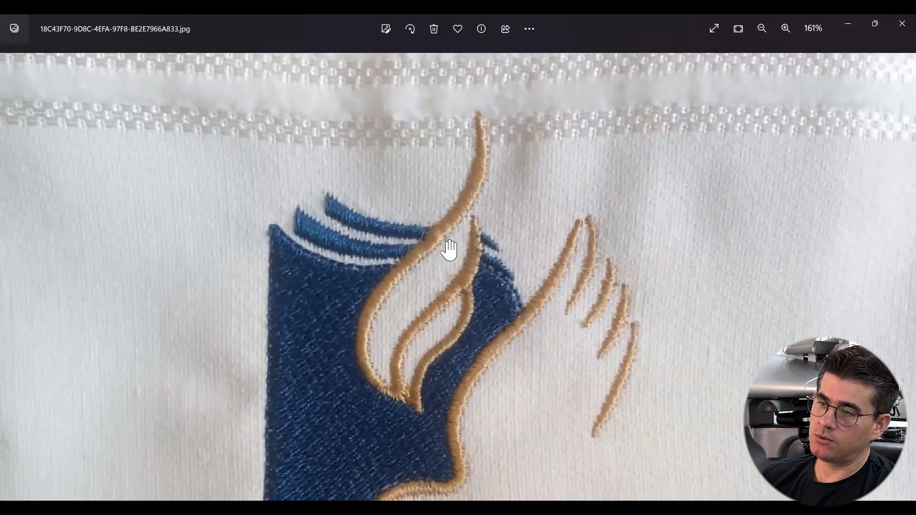
pyautogui.scroll(-2, 454, 253)
pyautogui.scroll(-1, 464, 232)
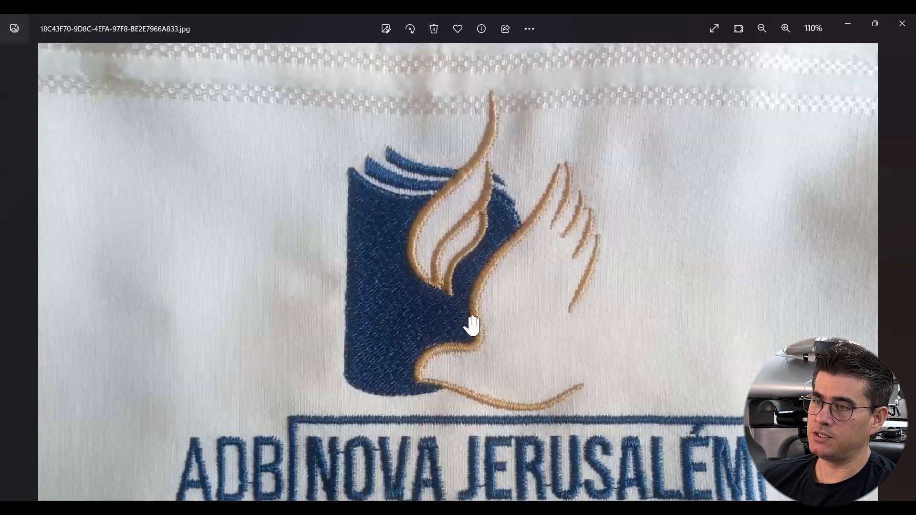
pyautogui.scroll(-1, 470, 323)
pyautogui.scroll(-1, 381, 429)
pyautogui.scroll(2, 462, 164)
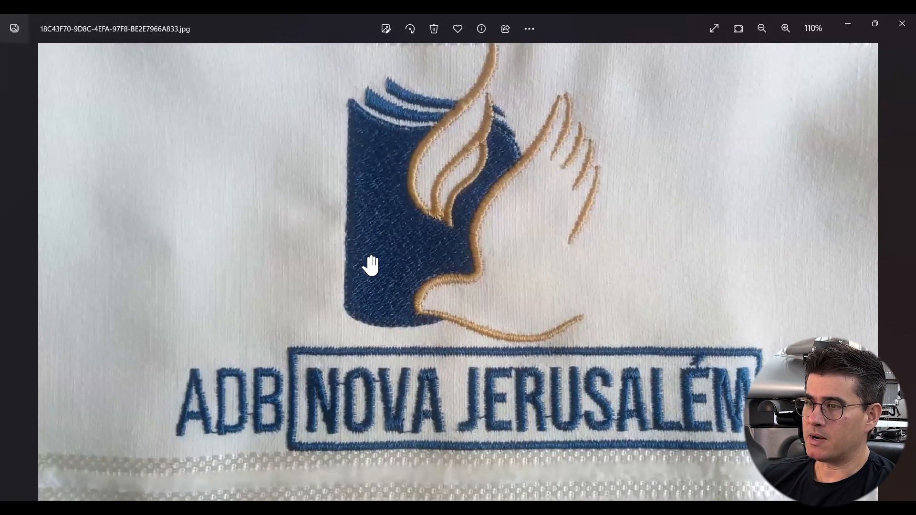
pyautogui.scroll(3, 370, 264)
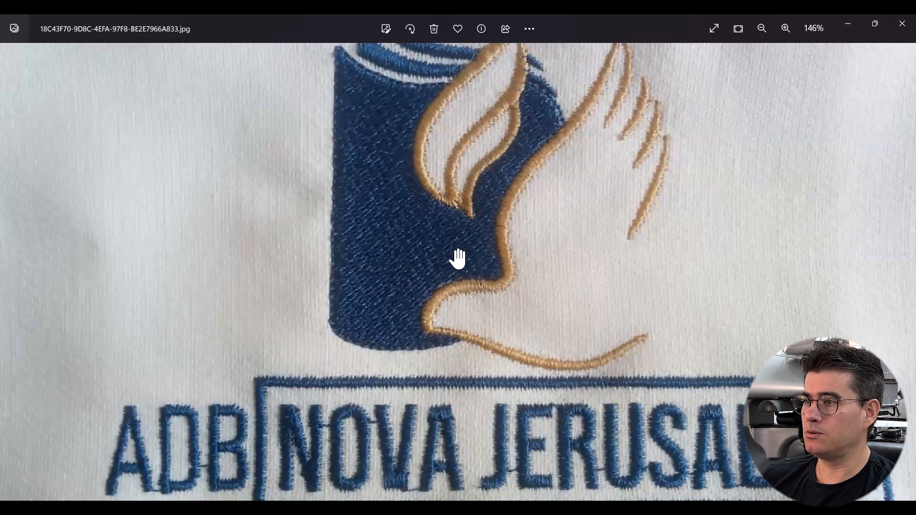
pyautogui.moveTo(517, 62); pyautogui.dragTo(517, 146)
pyautogui.moveTo(451, 216); pyautogui.dragTo(450, 223)
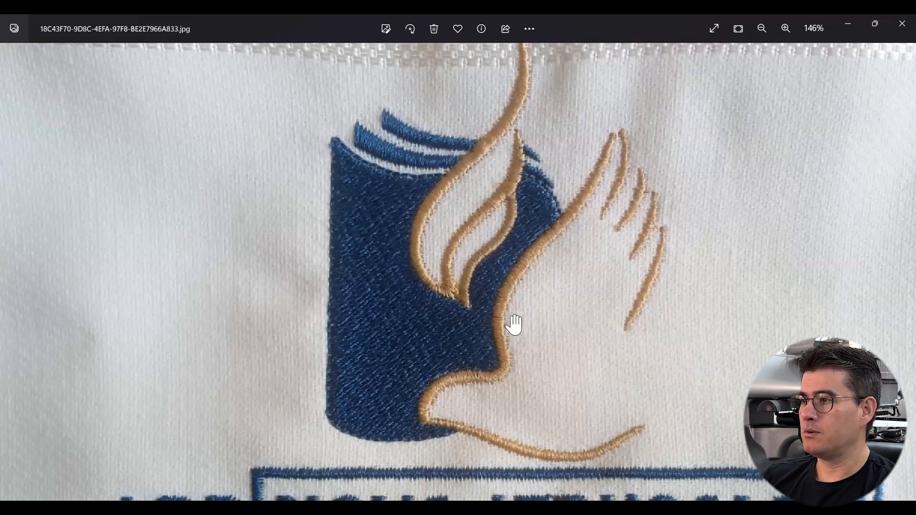
pyautogui.scroll(-3, 463, 253)
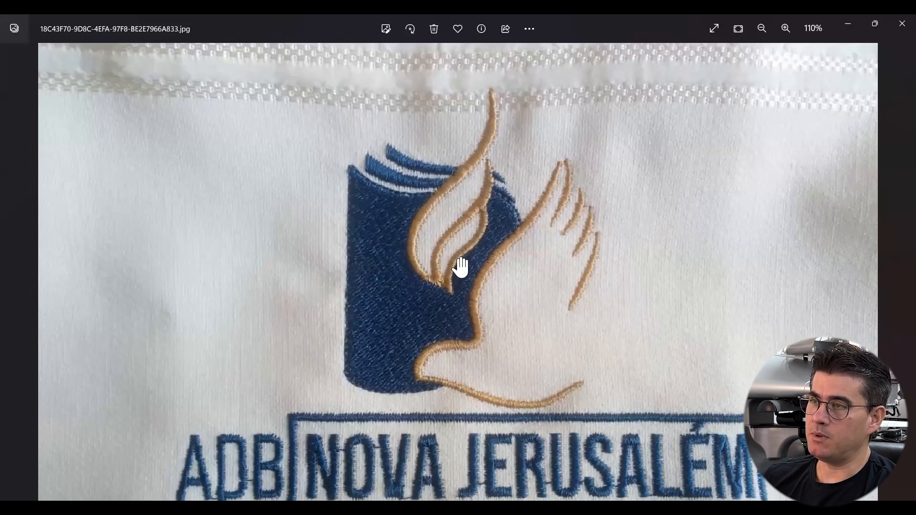
# Step: Inspect the "ADB" lettering up close, checking its satin stitches and the connecting threads between the letters
pyautogui.scroll(2, 460, 270)
pyautogui.scroll(-3, 461, 271)
pyautogui.scroll(3, 369, 470)
pyautogui.moveTo(367, 449); pyautogui.dragTo(429, 363)
pyautogui.scroll(2, 196, 376)
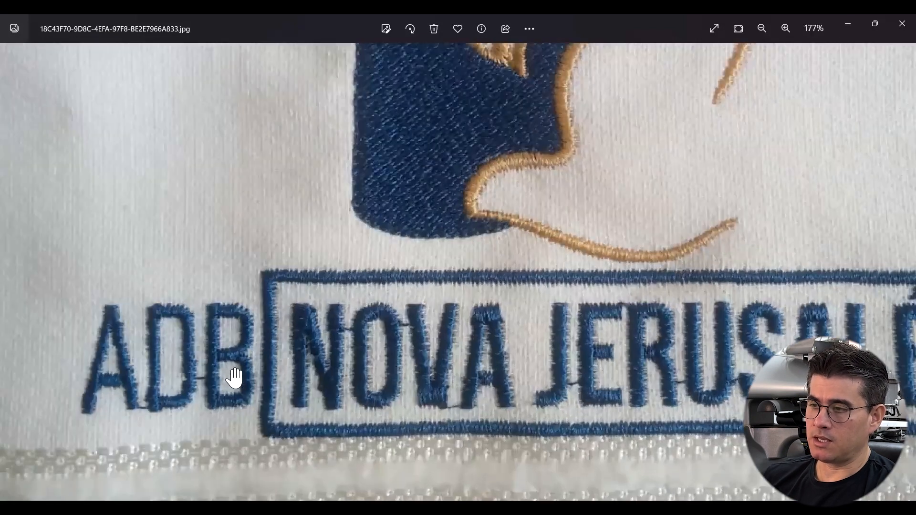
pyautogui.scroll(-1, 430, 358)
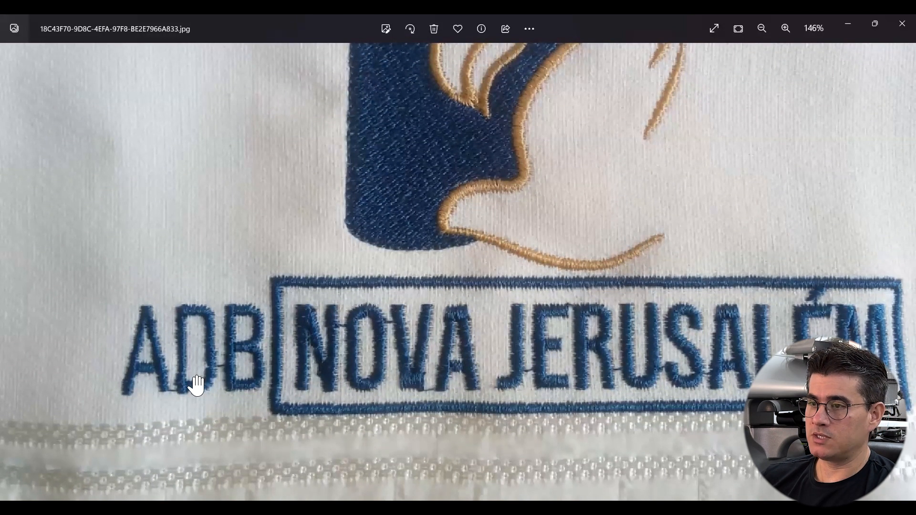
pyautogui.scroll(2, 196, 381)
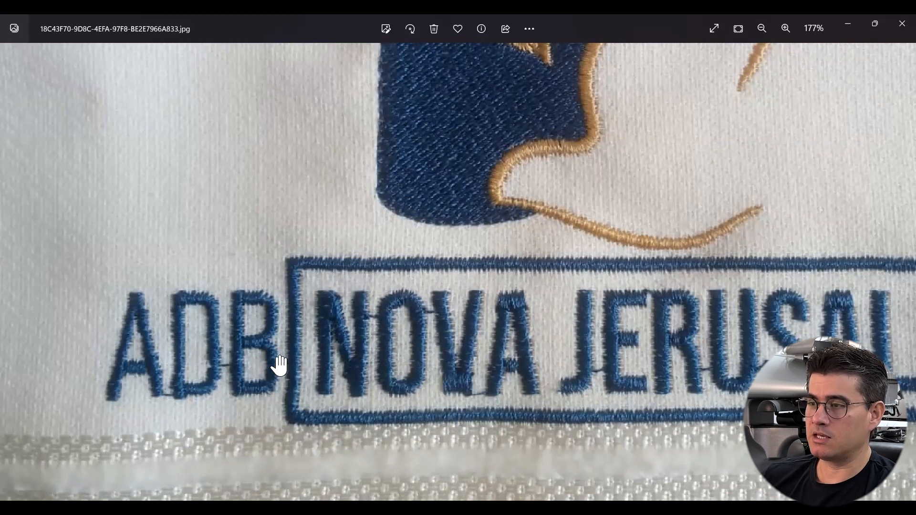
pyautogui.scroll(1, 171, 379)
pyautogui.scroll(1, 170, 371)
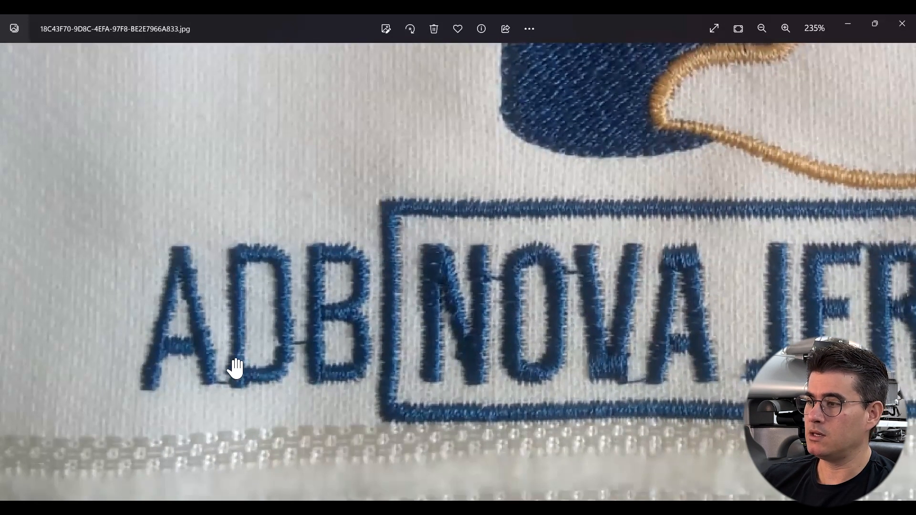
pyautogui.scroll(-1, 241, 366)
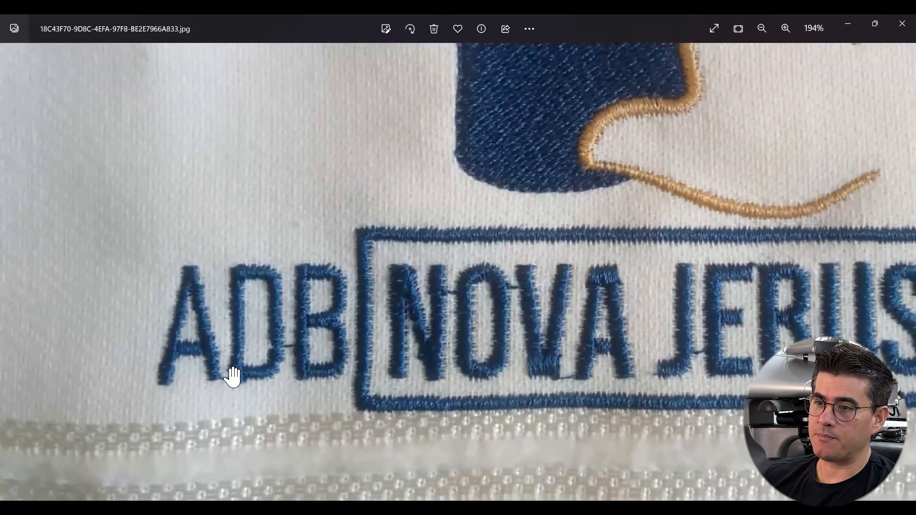
pyautogui.scroll(1, 234, 374)
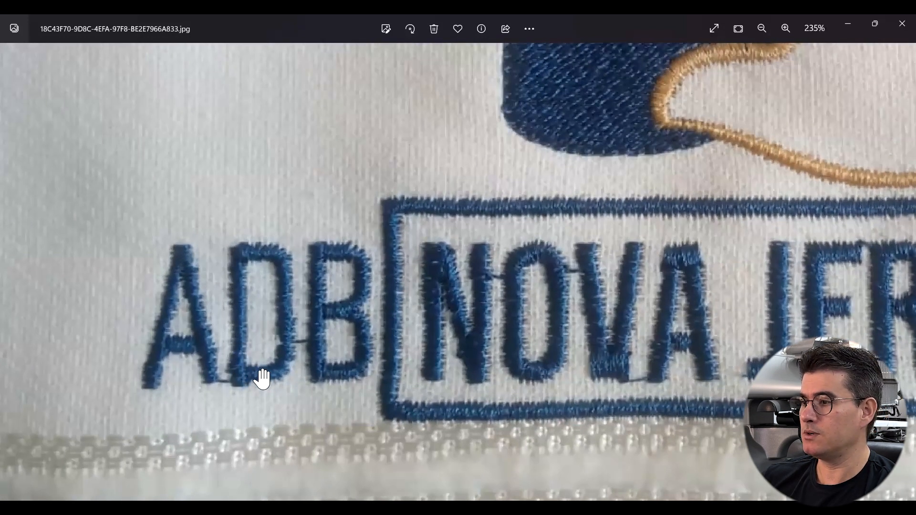
pyautogui.scroll(-1, 552, 378)
pyautogui.scroll(2, 454, 327)
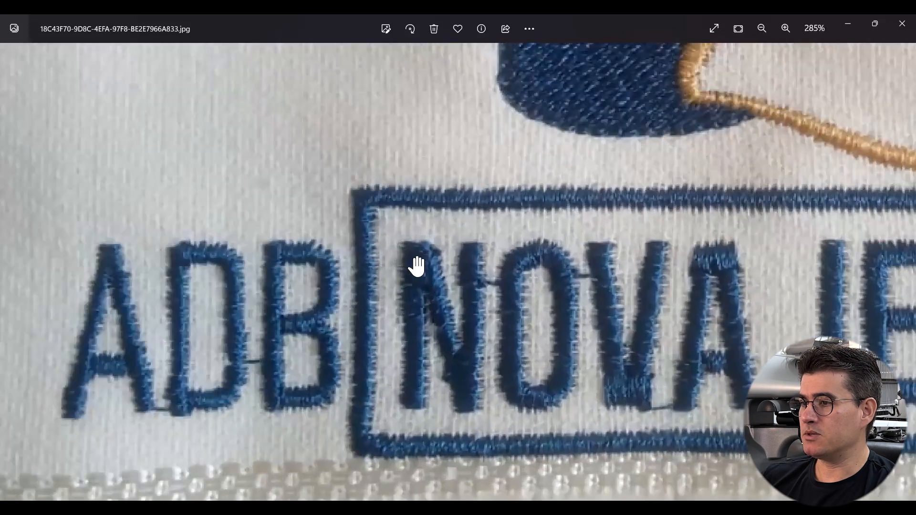
# Step: Inspect the stitching of the word "NOVA" inside the frame, including the joins between its letters
pyautogui.scroll(-2, 411, 295)
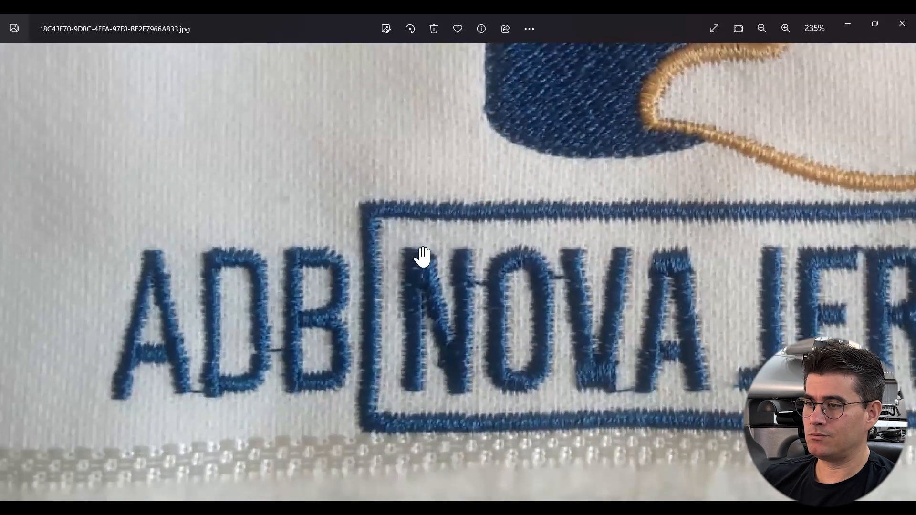
pyautogui.scroll(1, 405, 278)
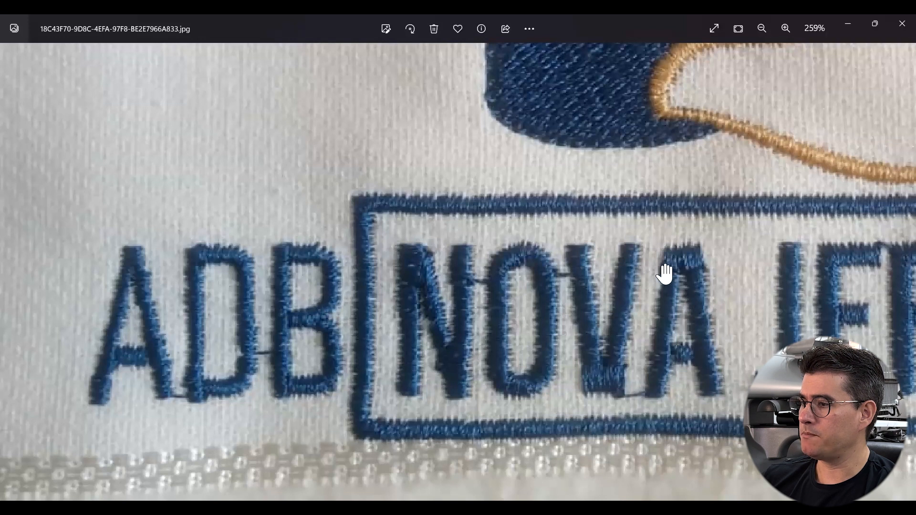
pyautogui.scroll(1, 678, 287)
pyautogui.scroll(-2, 672, 334)
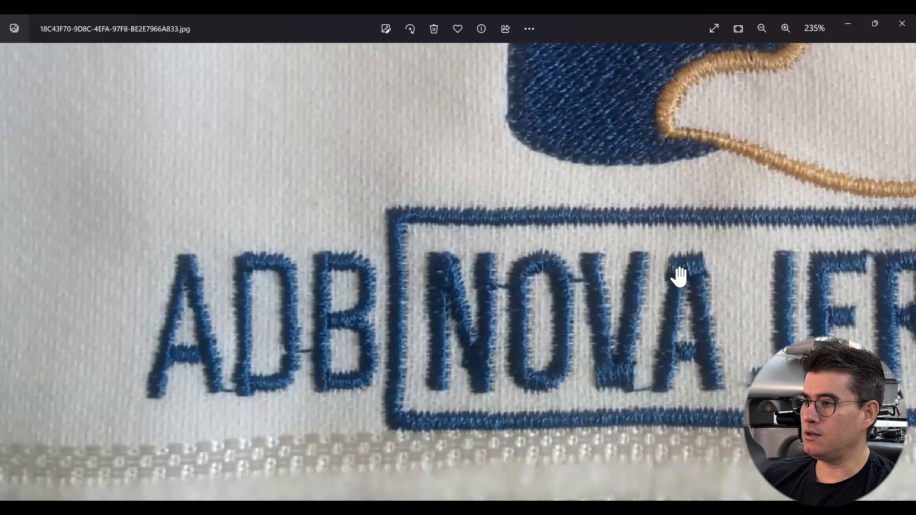
pyautogui.scroll(-1, 687, 290)
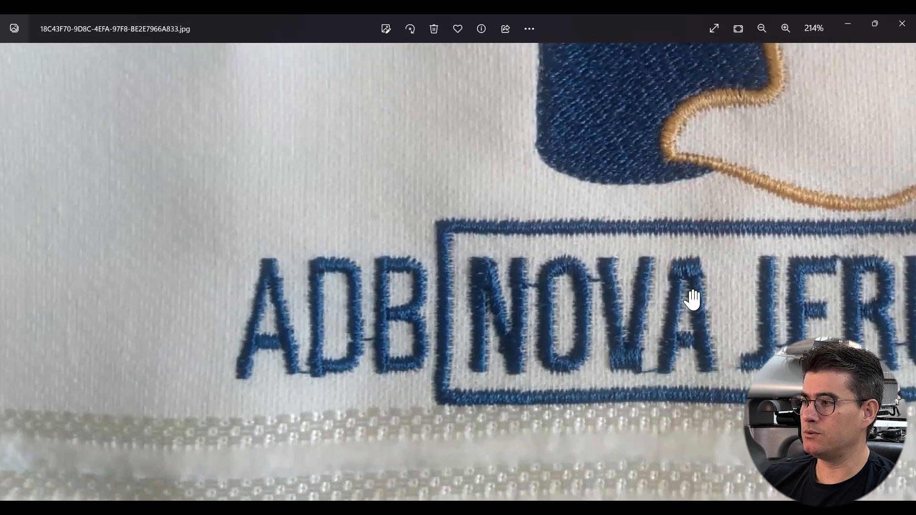
pyautogui.scroll(2, 683, 282)
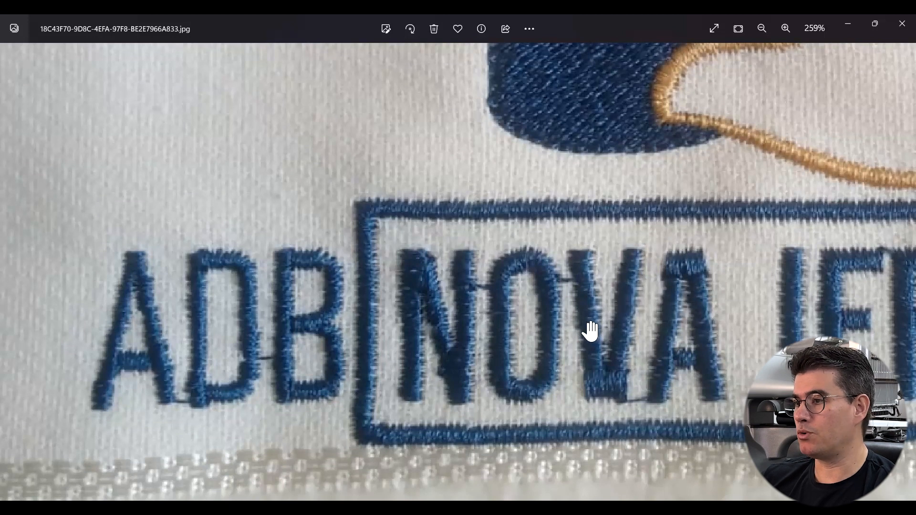
pyautogui.scroll(-3, 694, 323)
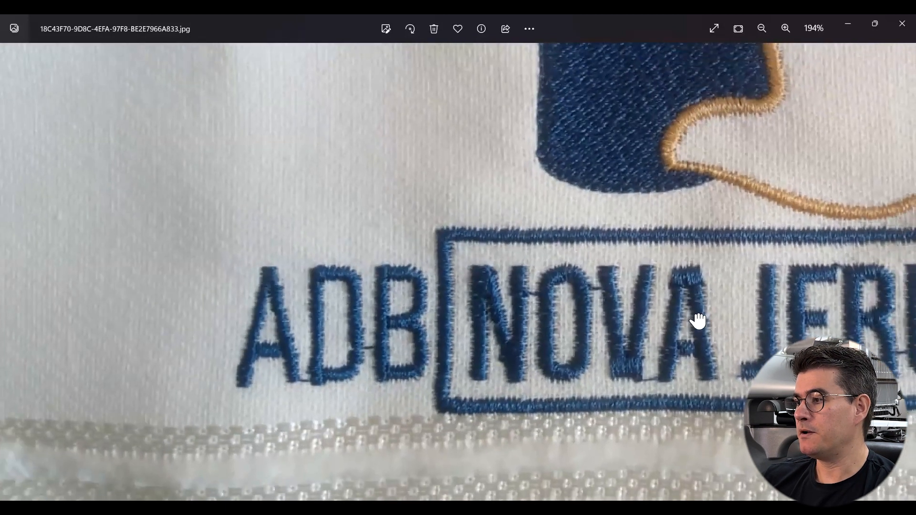
# Step: Examine the "JERUSALÉM" lettering and the surrounding frame, comparing them with the rest of the embroidered text
pyautogui.hscroll(3, 639, 319)
pyautogui.scroll(-3, 715, 311)
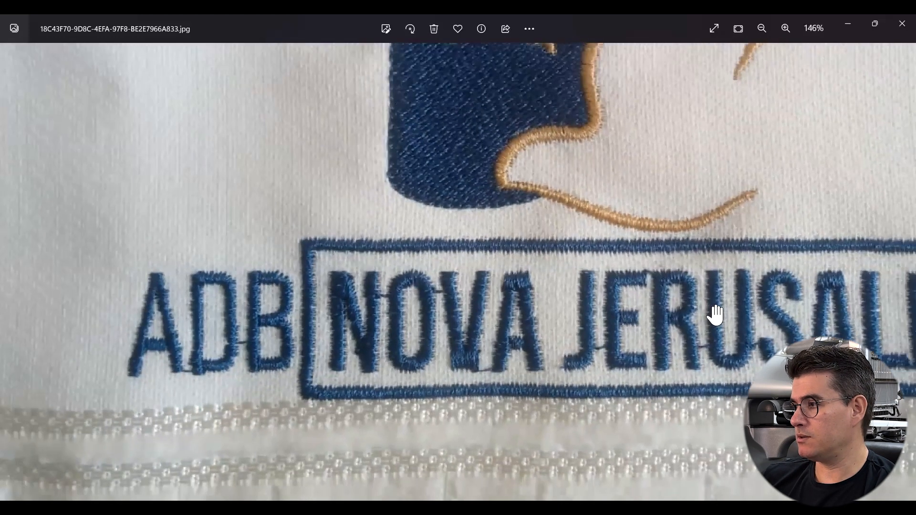
pyautogui.scroll(-2, 764, 334)
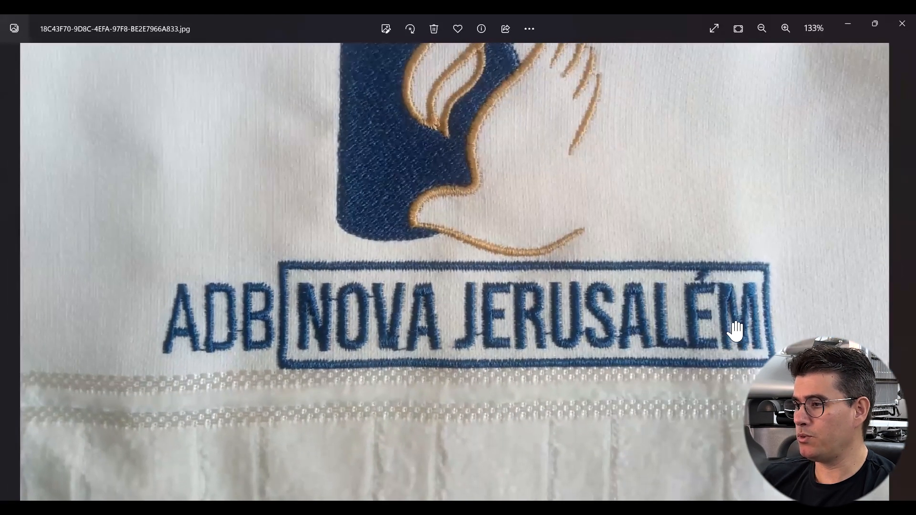
pyautogui.scroll(3, 472, 333)
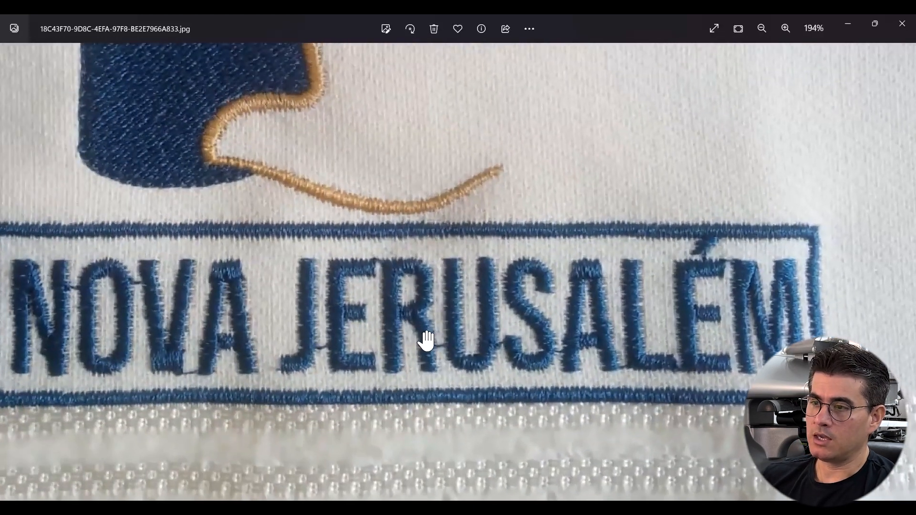
pyautogui.scroll(-3, 420, 337)
pyautogui.scroll(-1, 351, 351)
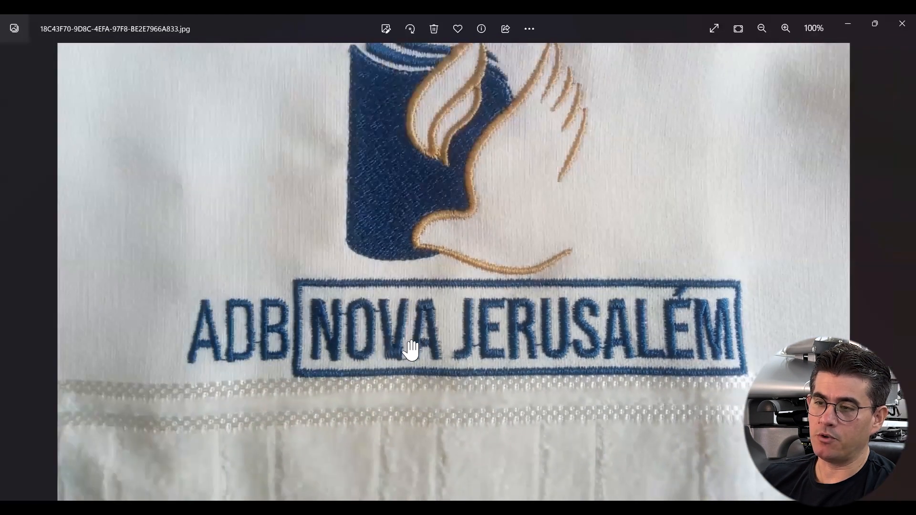
pyautogui.scroll(2, 429, 346)
pyautogui.scroll(1, 452, 344)
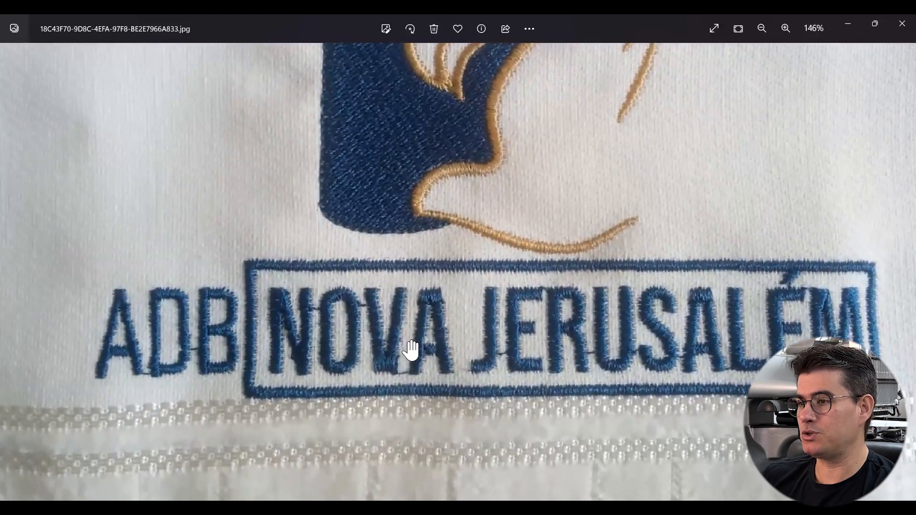
pyautogui.scroll(1, 409, 352)
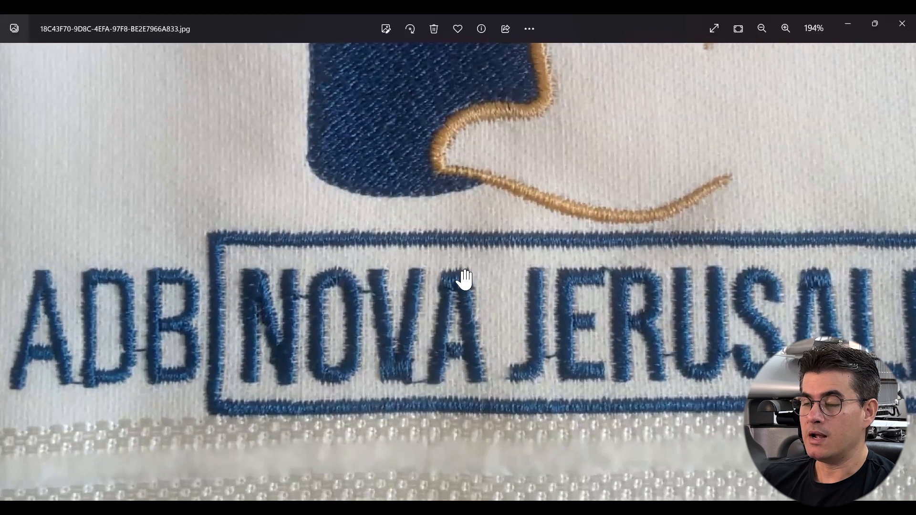
pyautogui.scroll(-3, 432, 362)
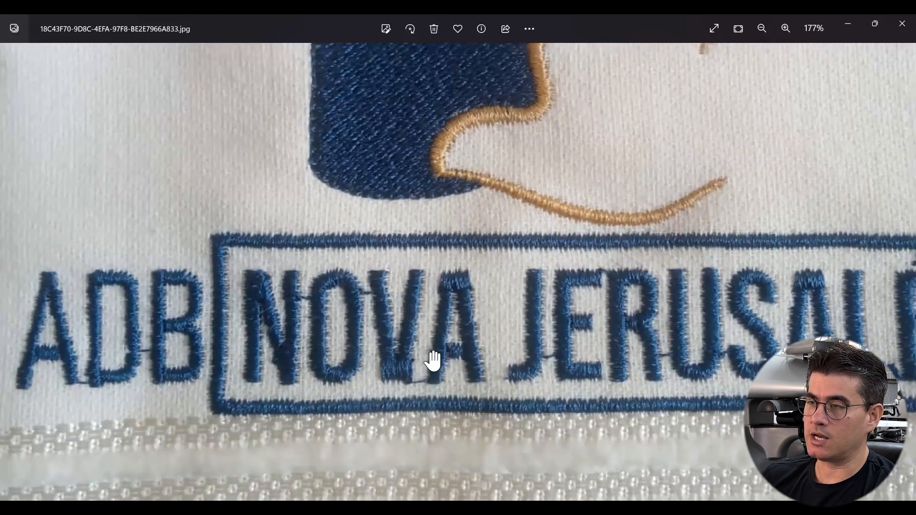
pyautogui.scroll(-3, 437, 346)
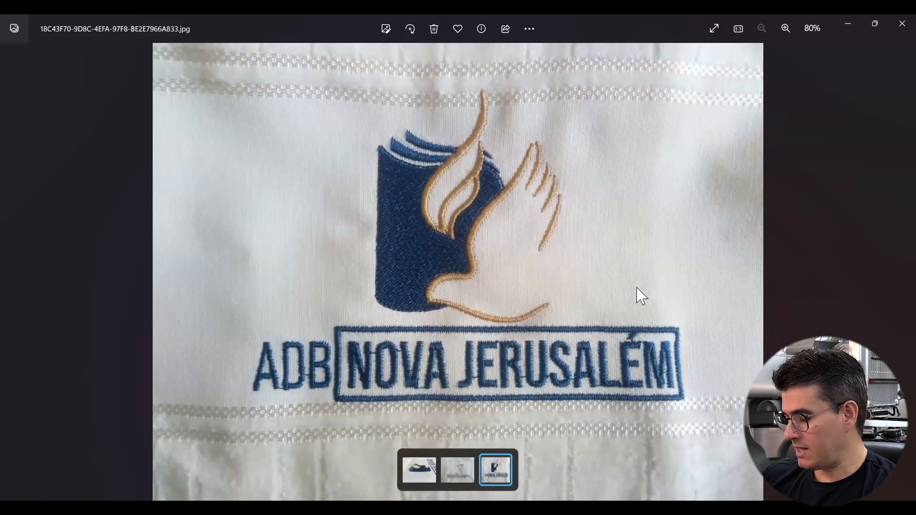
# Step: Show the photo of the embroidery's reverse side and examine the thread tension on the lettering, frame and emblem
pyautogui.press('Left')
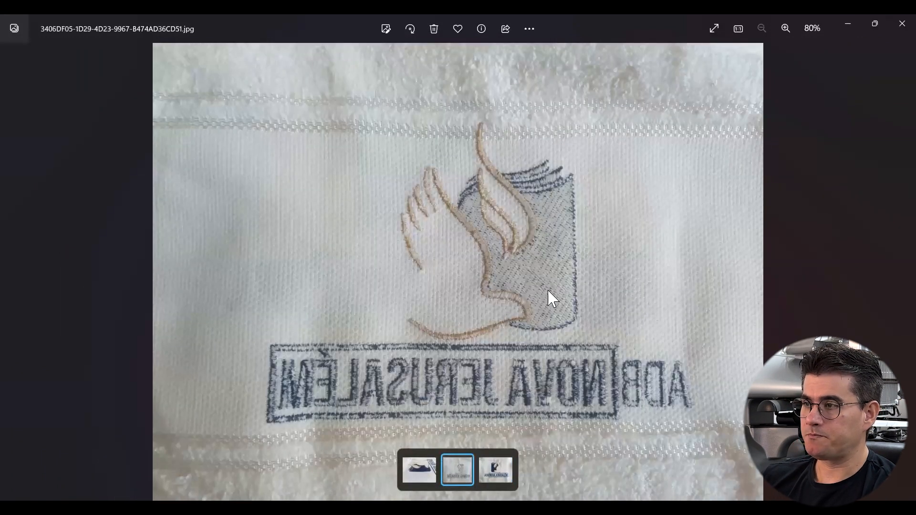
pyautogui.scroll(3, 553, 299)
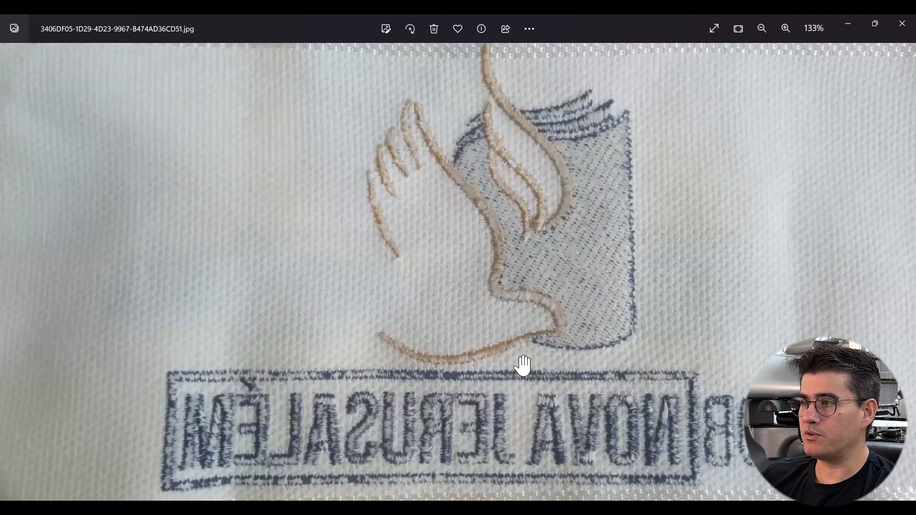
pyautogui.scroll(1, 530, 286)
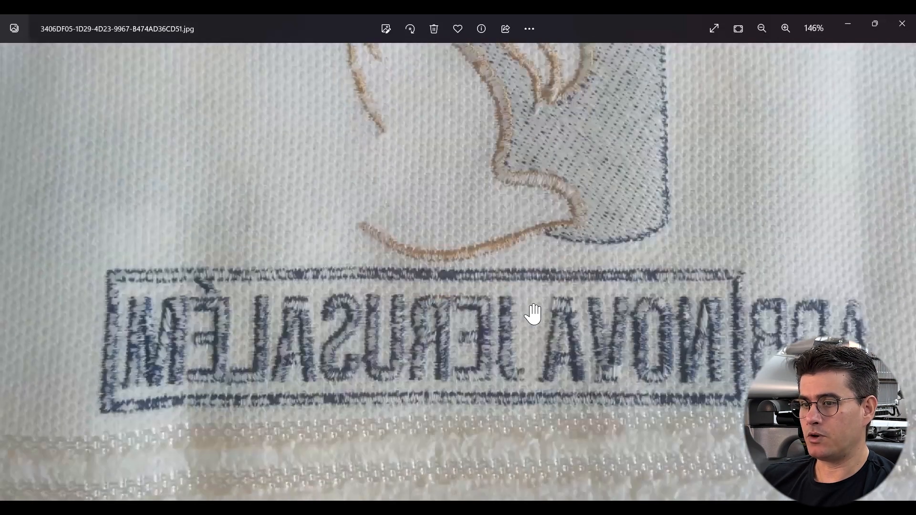
pyautogui.scroll(-3, 533, 314)
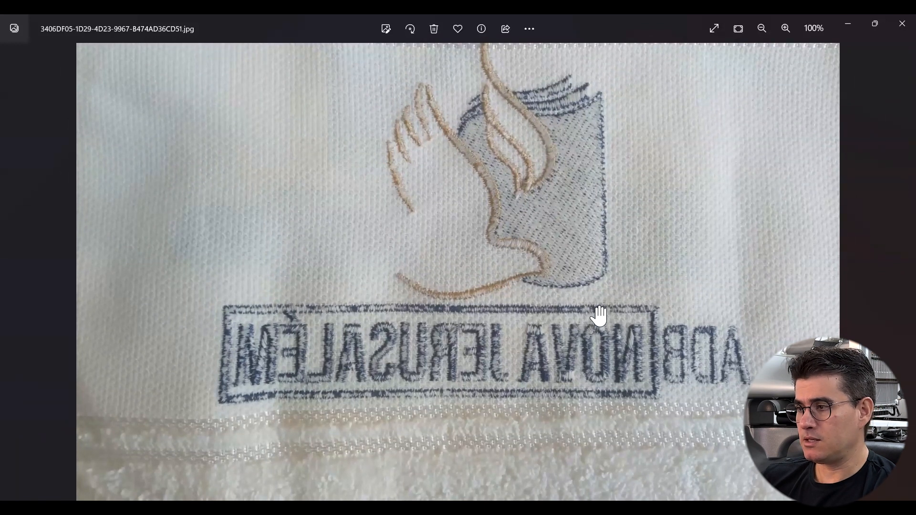
pyautogui.scroll(2, 552, 180)
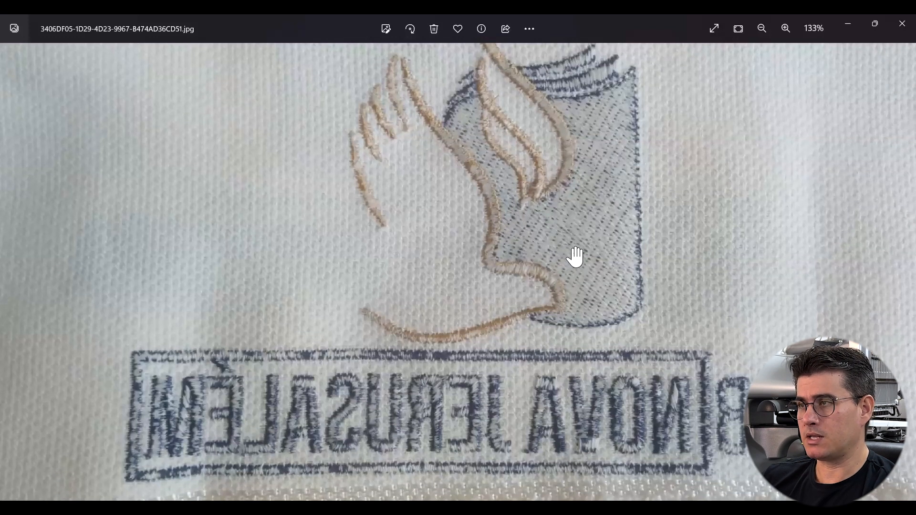
pyautogui.scroll(3, 581, 364)
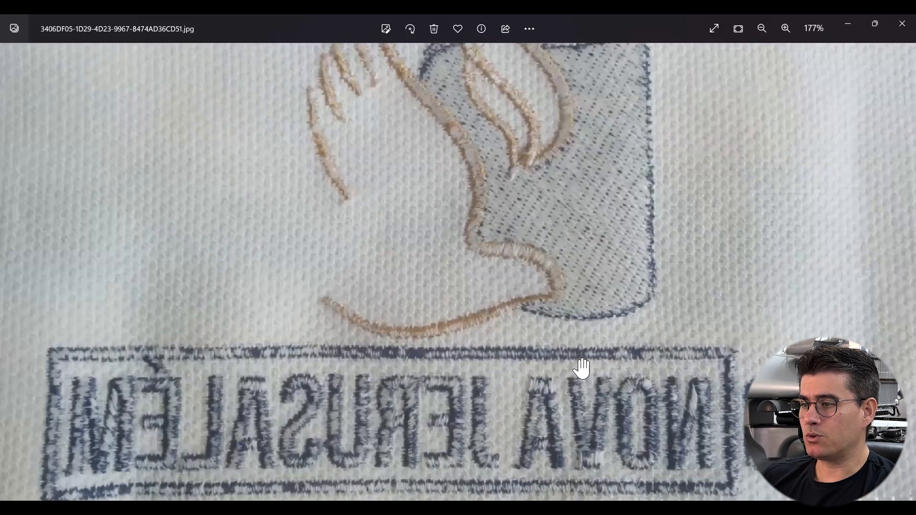
pyautogui.scroll(-3, 610, 358)
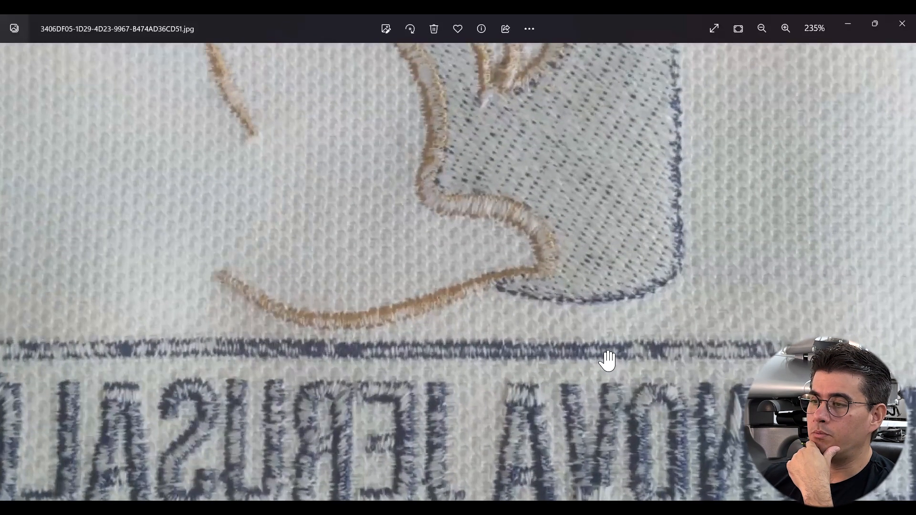
pyautogui.scroll(-2, 733, 319)
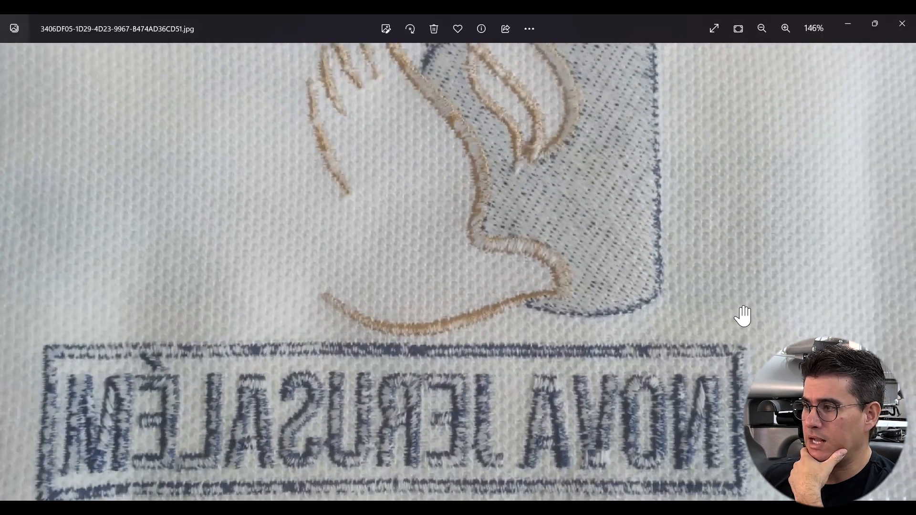
# Step: Inspect the reverse side of the "ADB" and "NOVA JERUSALÉM" lettering up close, checking the thread tension along each letter
pyautogui.scroll(4, 627, 293)
pyautogui.scroll(-2, 797, 307)
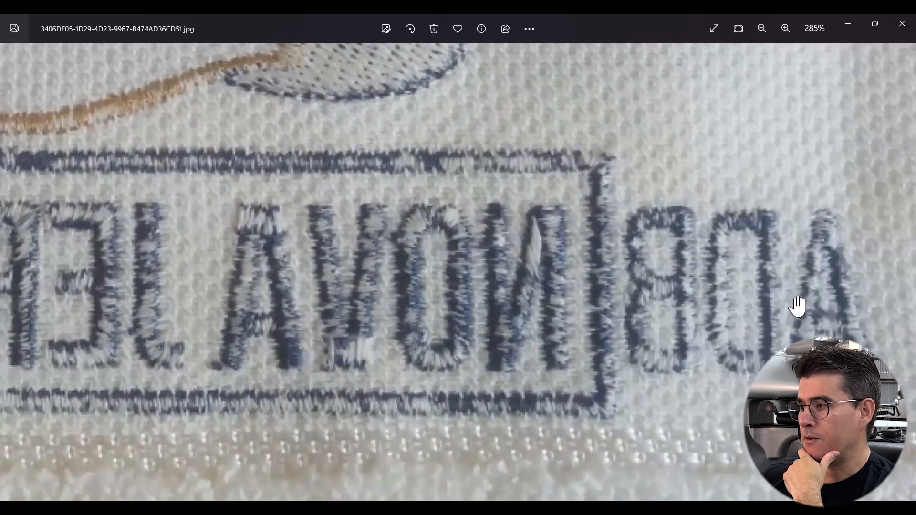
pyautogui.scroll(-2, 477, 298)
pyautogui.scroll(-1, 370, 253)
pyautogui.scroll(-2, 377, 260)
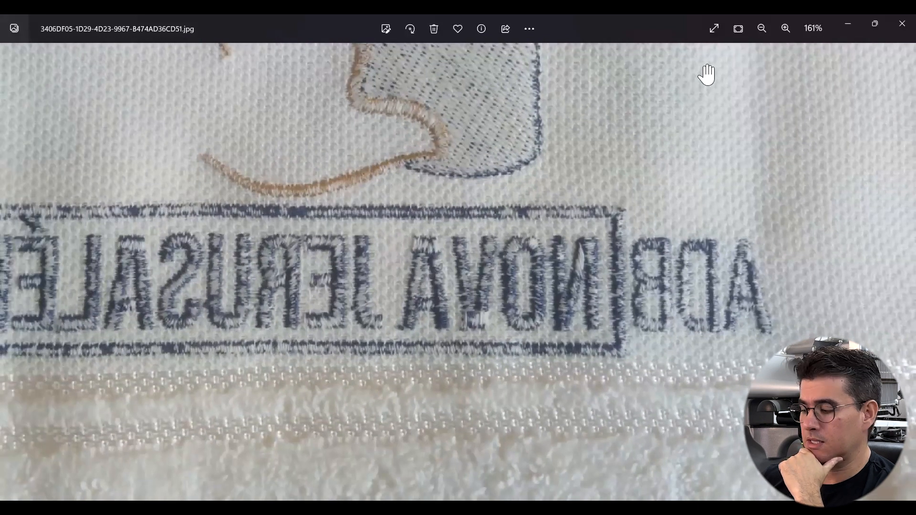
pyautogui.hscroll(-3, 706, 76)
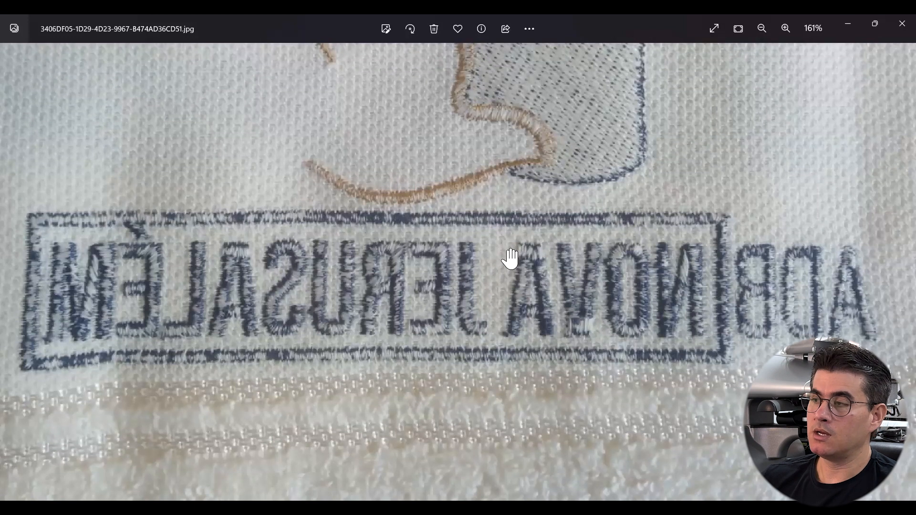
# Step: Examine the reverse side of the entire logo, comparing the tension on the book, flame and hand with the framed lettering
pyautogui.scroll(-5, 511, 259)
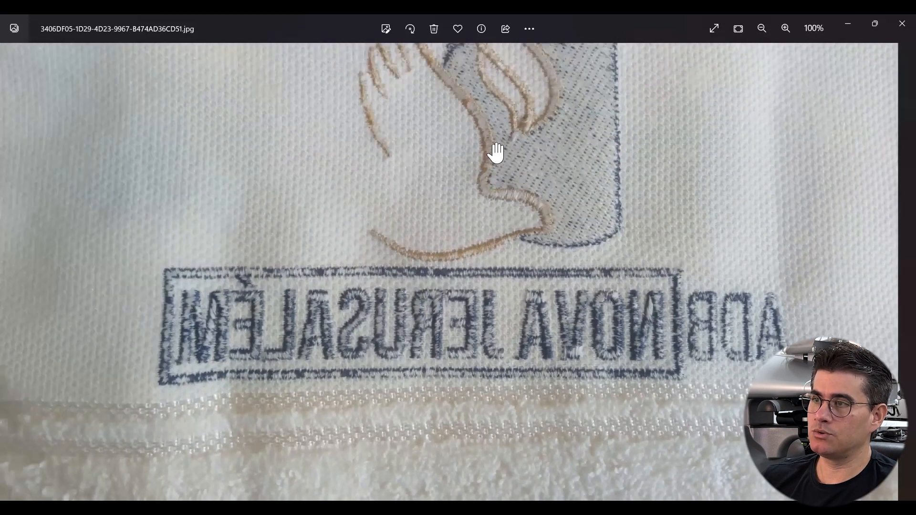
pyautogui.scroll(-1, 486, 329)
pyautogui.scroll(1, 494, 72)
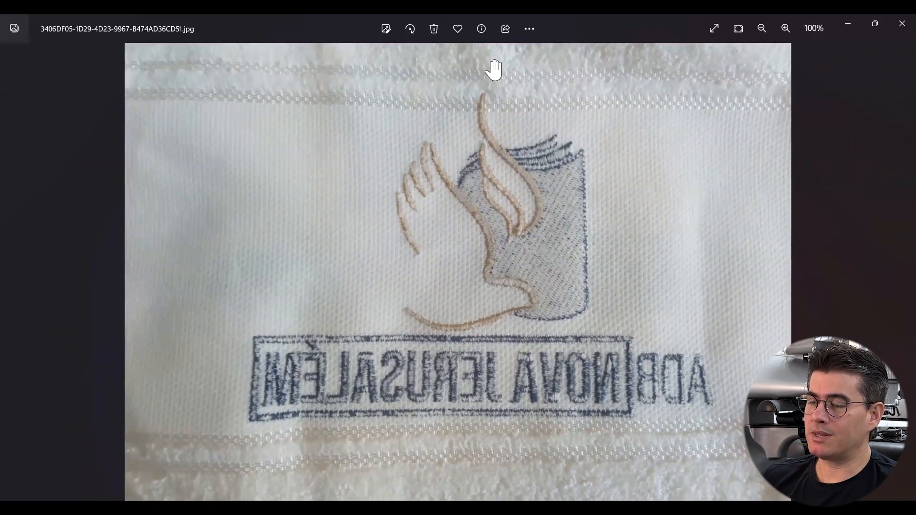
pyautogui.scroll(2, 491, 266)
pyautogui.scroll(-1, 583, 283)
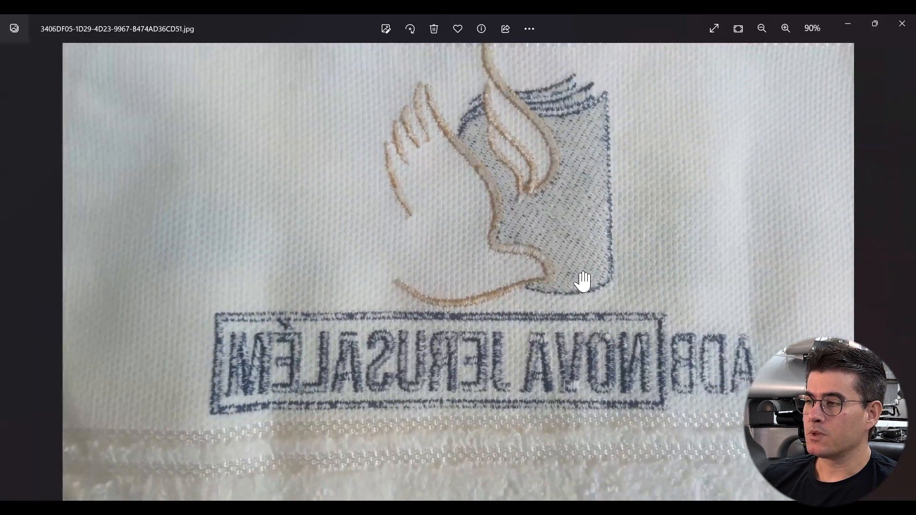
pyautogui.scroll(-2, 668, 284)
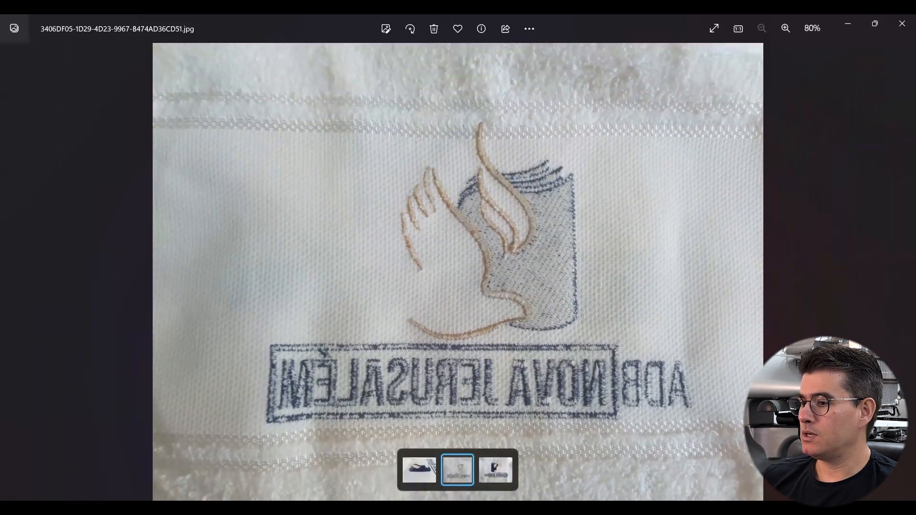
# Step: Open the angled close-up photo of the emblem and examine the blue book fill and the gold outlines
pyautogui.click(419, 470)
pyautogui.scroll(3, 483, 274)
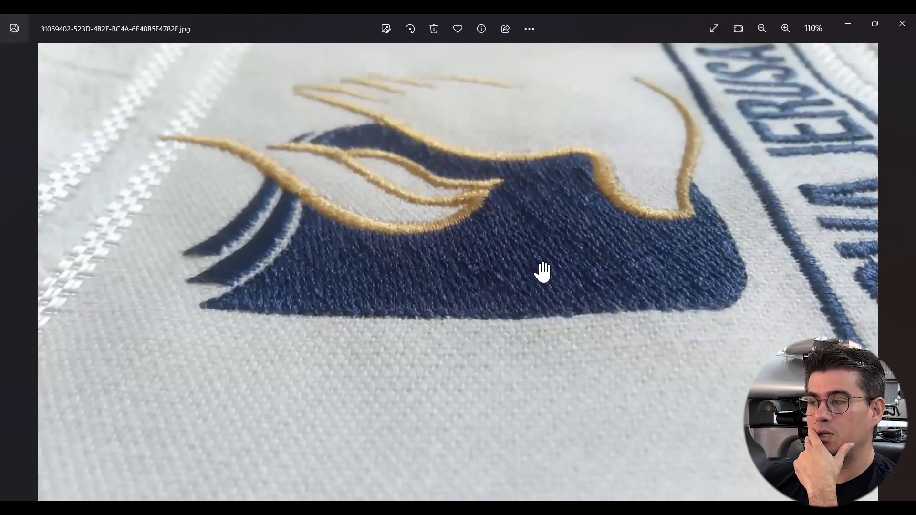
pyautogui.scroll(3, 537, 263)
pyautogui.scroll(-2, 452, 270)
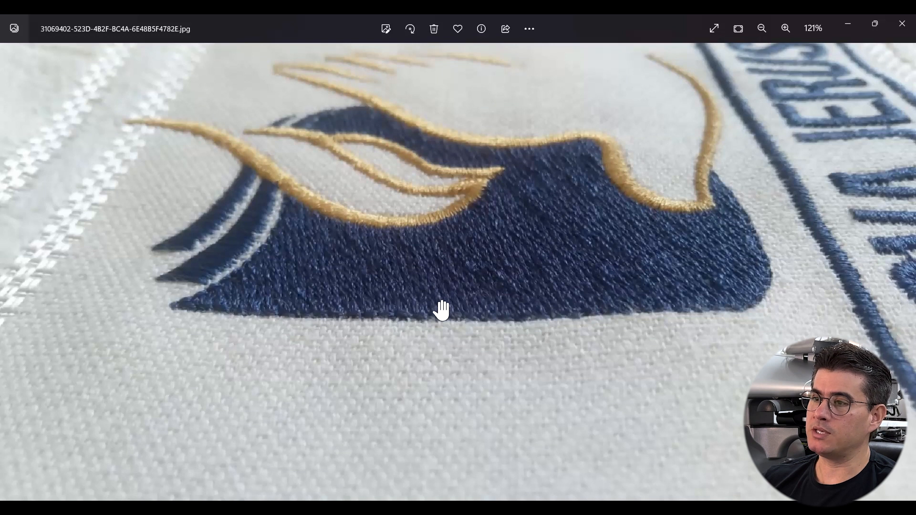
pyautogui.scroll(-1, 439, 306)
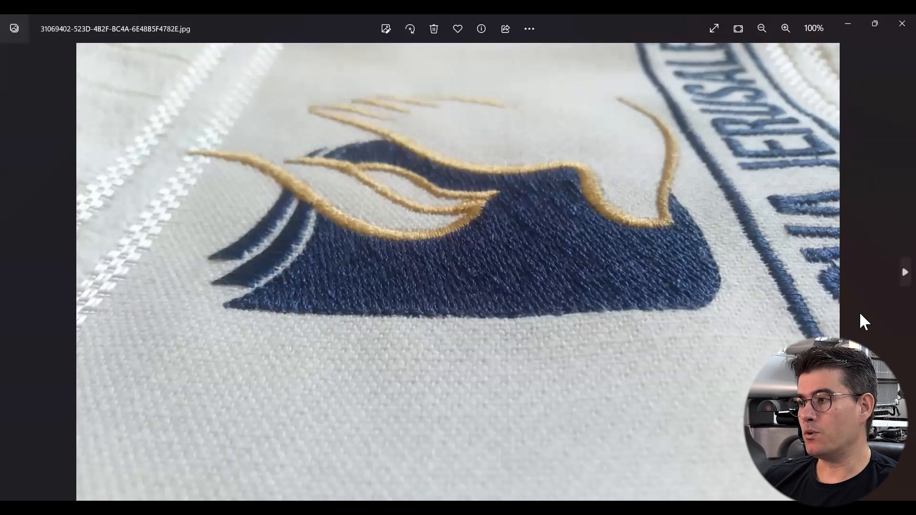
# Step: Compare the reverse-side photo with the angled emblem close-up, checking the stitching of the book fill and gold outlines
pyautogui.click(904, 272)
pyautogui.scroll(6, 492, 365)
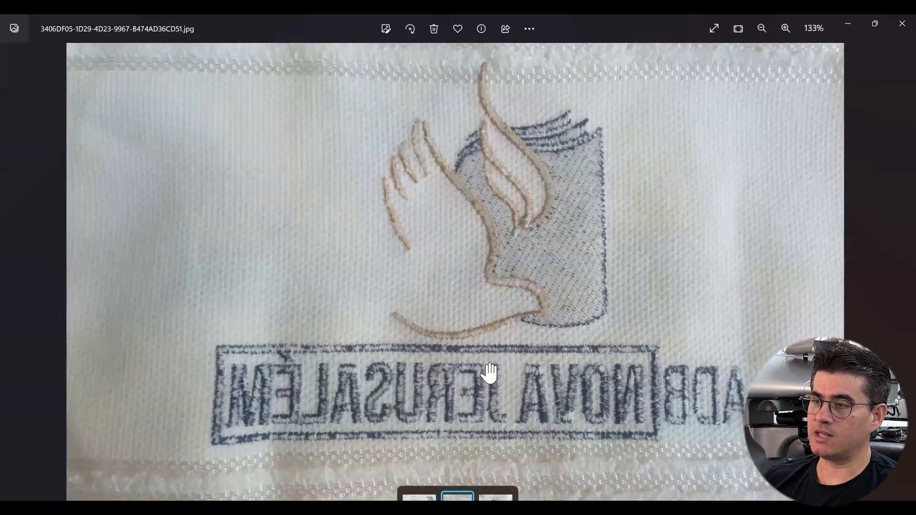
pyautogui.scroll(-5, 18, 270)
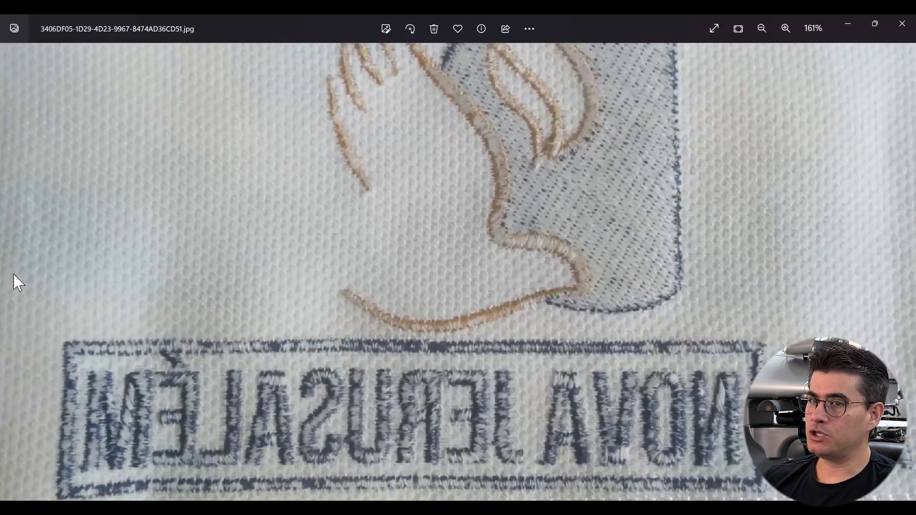
pyautogui.press('Right')
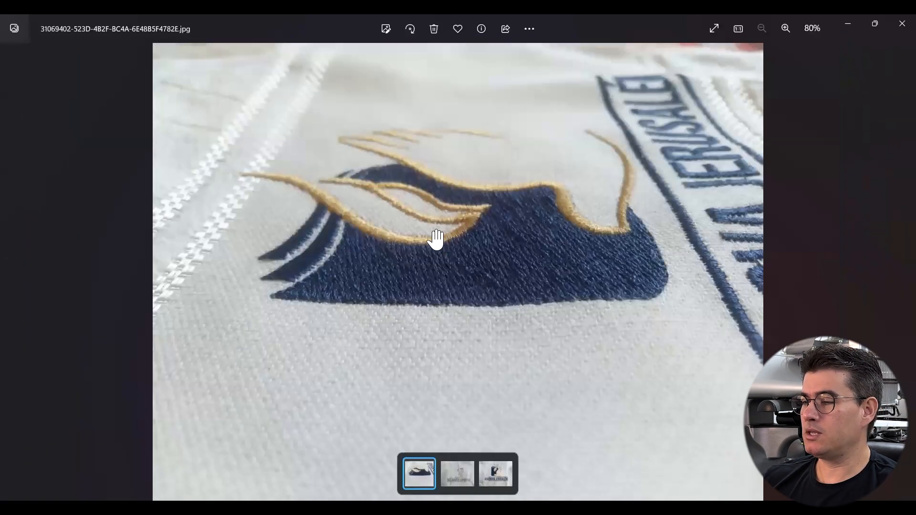
pyautogui.scroll(2, 491, 229)
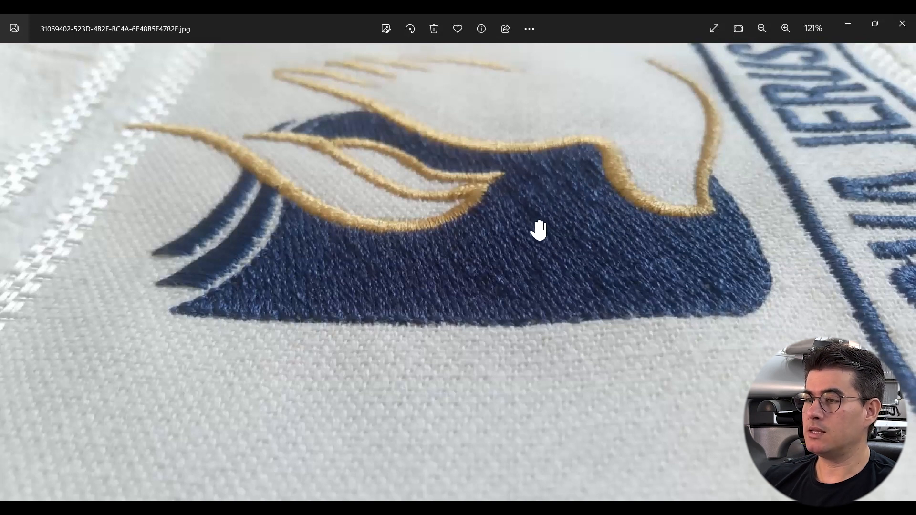
pyautogui.scroll(-2, 538, 229)
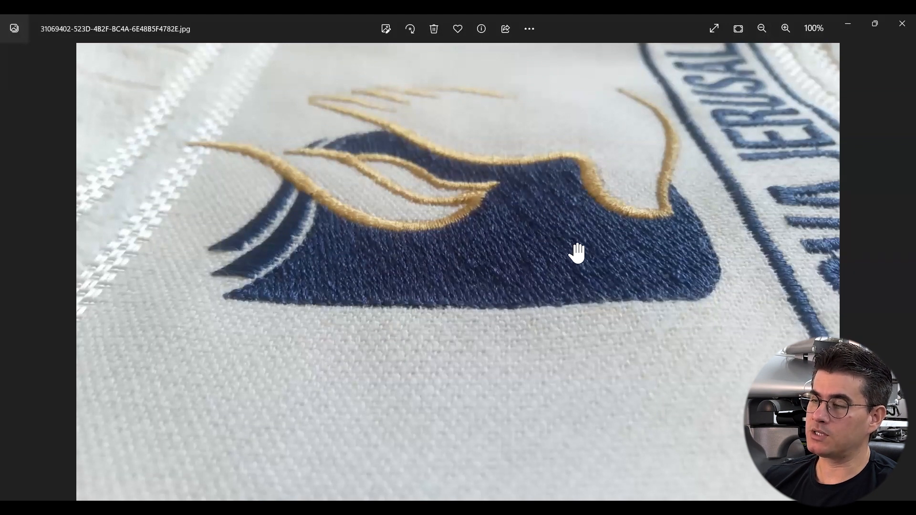
pyautogui.scroll(-2, 559, 241)
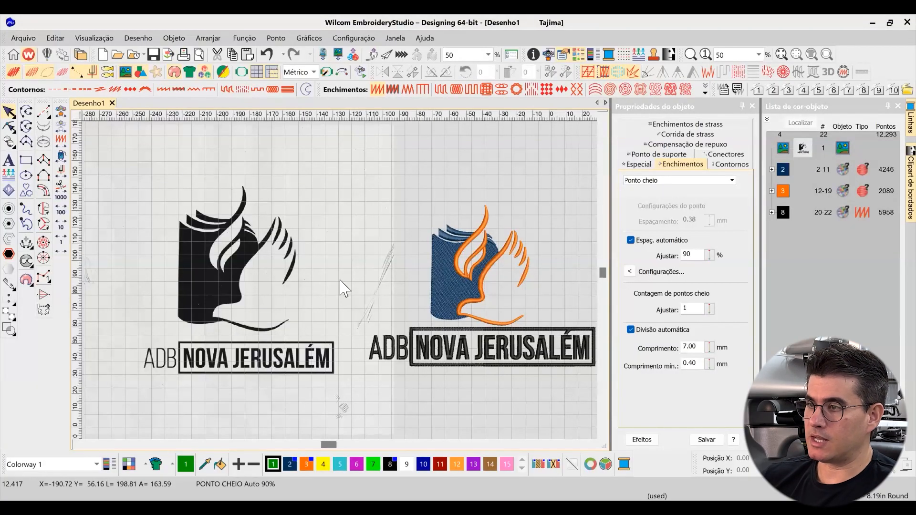
# Step: Switch to Wilcom EmbroideryStudio and review the blue book object's Tatami fill and its first and second underlay settings
pyautogui.scroll(2, 341, 272)
pyautogui.scroll(1, 339, 279)
pyautogui.scroll(-1, 339, 279)
pyautogui.scroll(2, 339, 279)
pyautogui.click(340, 281)
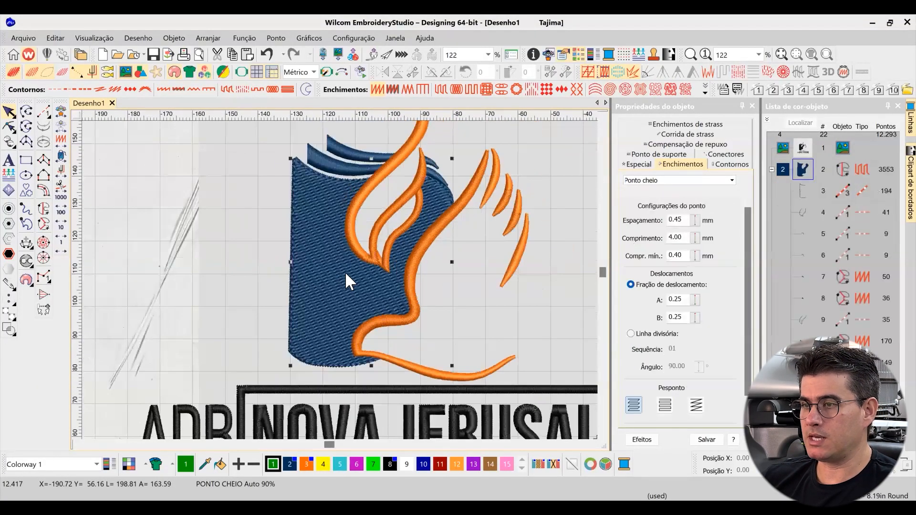
pyautogui.scroll(2, 340, 280)
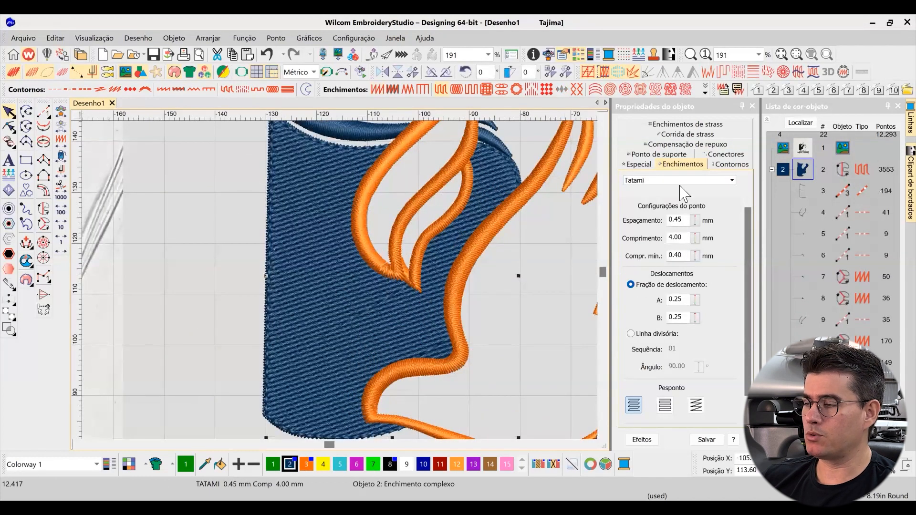
pyautogui.click(664, 157)
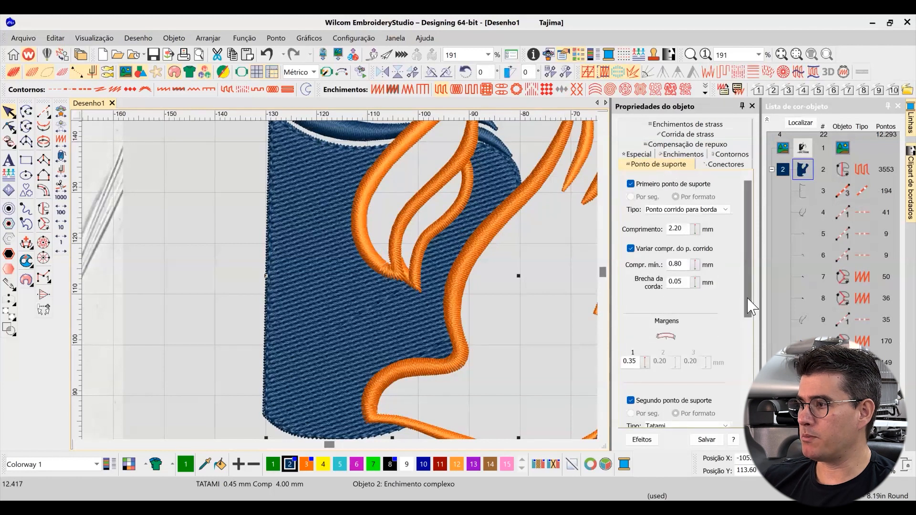
pyautogui.scroll(-3, 748, 308)
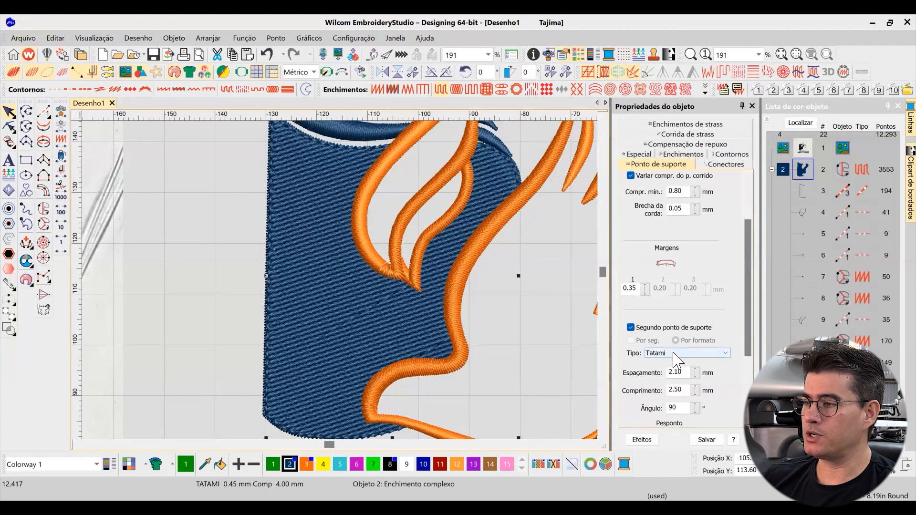
pyautogui.click(204, 278)
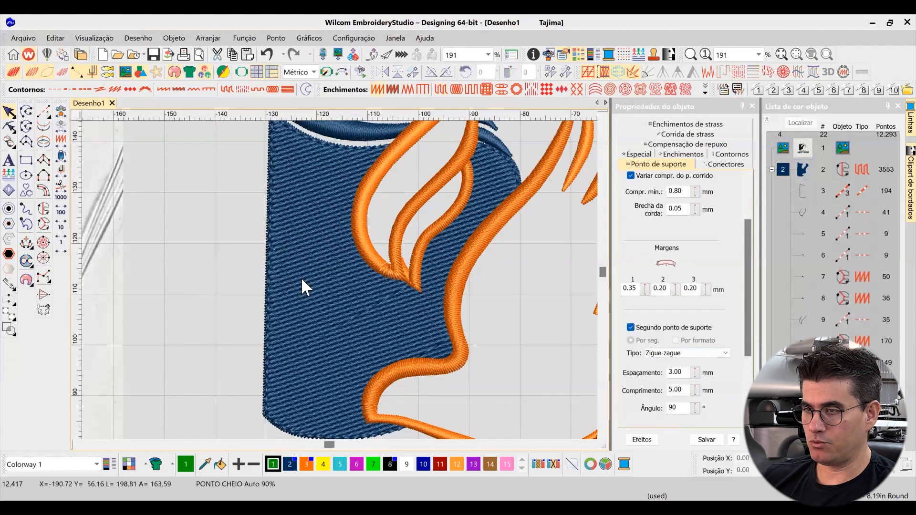
# Step: Turn off the realistic thread view and inspect the underlay and stitch paths of the blue book and the orange flame
pyautogui.press('t')
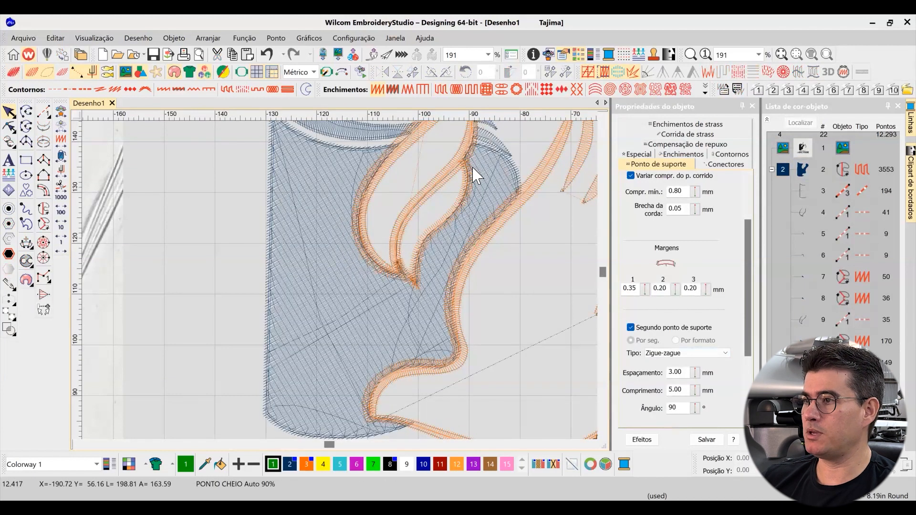
pyautogui.scroll(2, 258, 322)
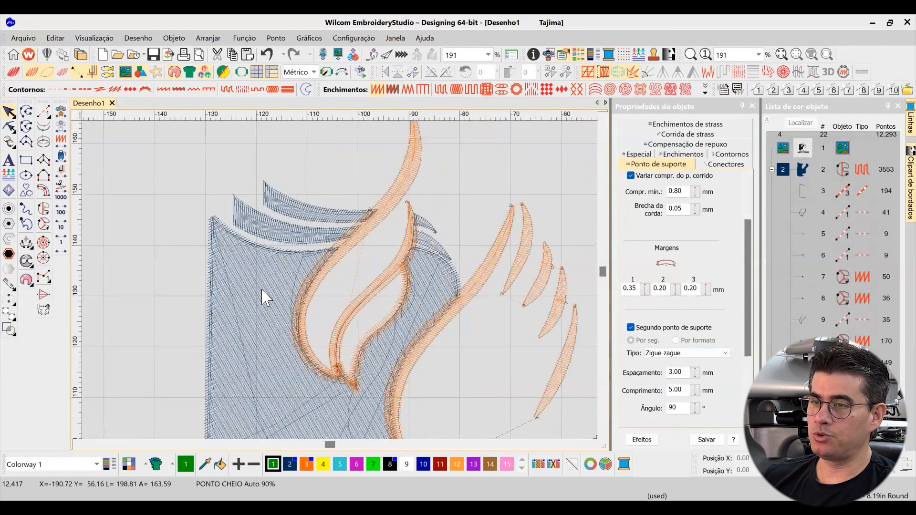
pyautogui.click(265, 299)
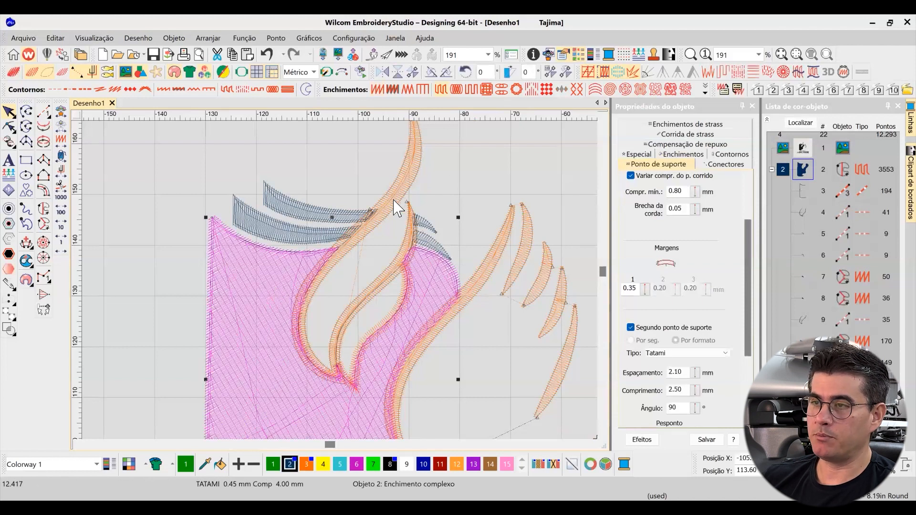
pyautogui.press('t')
pyautogui.press('t')
pyautogui.click(405, 213)
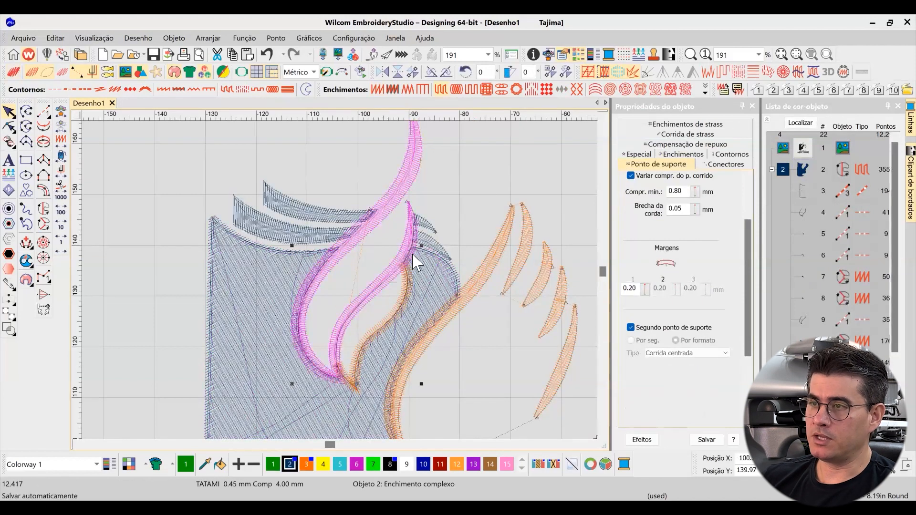
# Step: Frame the embroidery design beside the original artwork, select all its stitch objects, and play the stitch-out simulation
pyautogui.press('0')
pyautogui.click(493, 172)
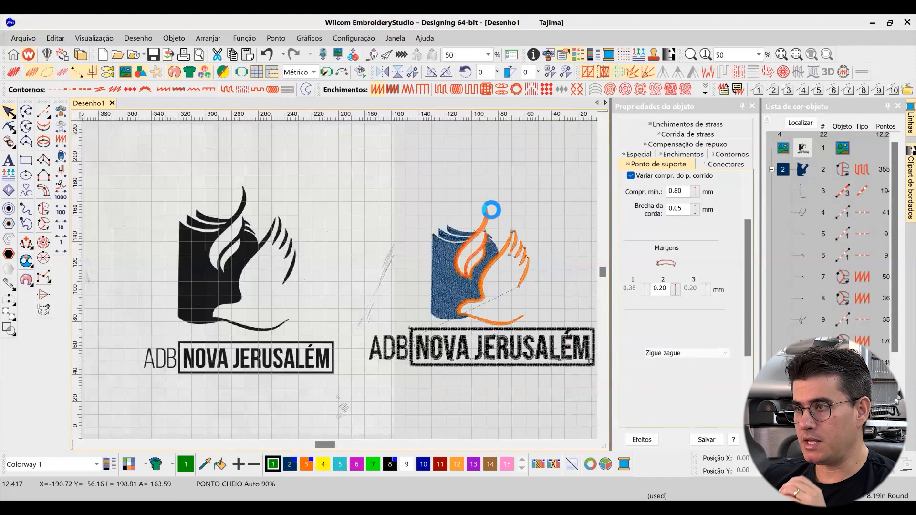
pyautogui.press('b')
pyautogui.moveTo(241, 193); pyautogui.dragTo(496, 379)
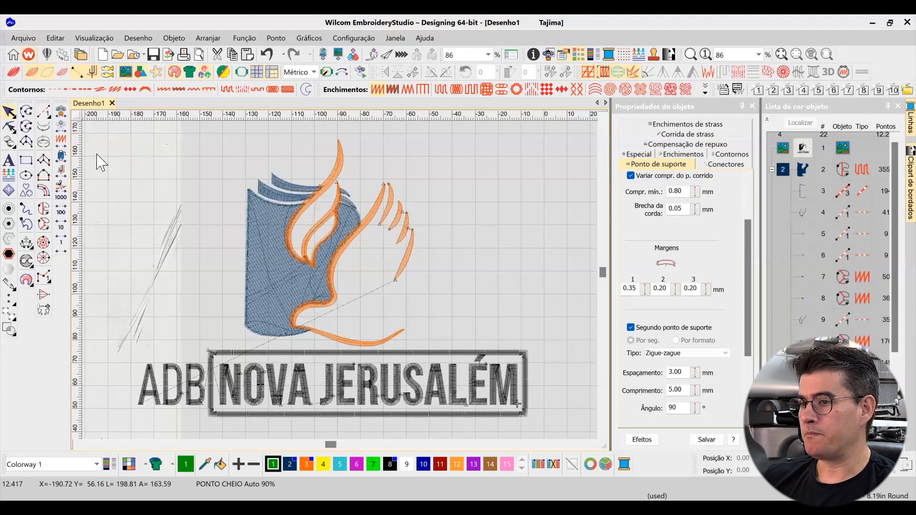
pyautogui.moveTo(172, 371); pyautogui.dragTo(291, 330)
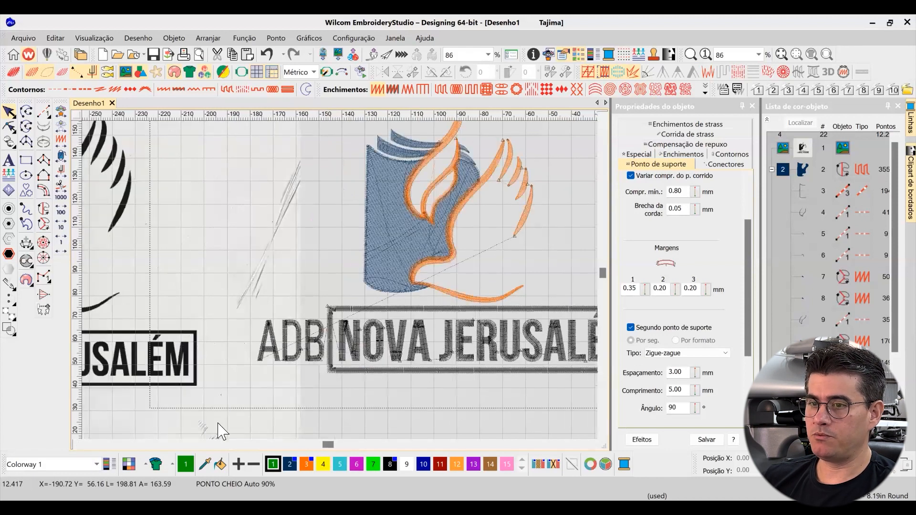
pyautogui.moveTo(219, 422); pyautogui.dragTo(277, 347)
pyautogui.click(452, 300)
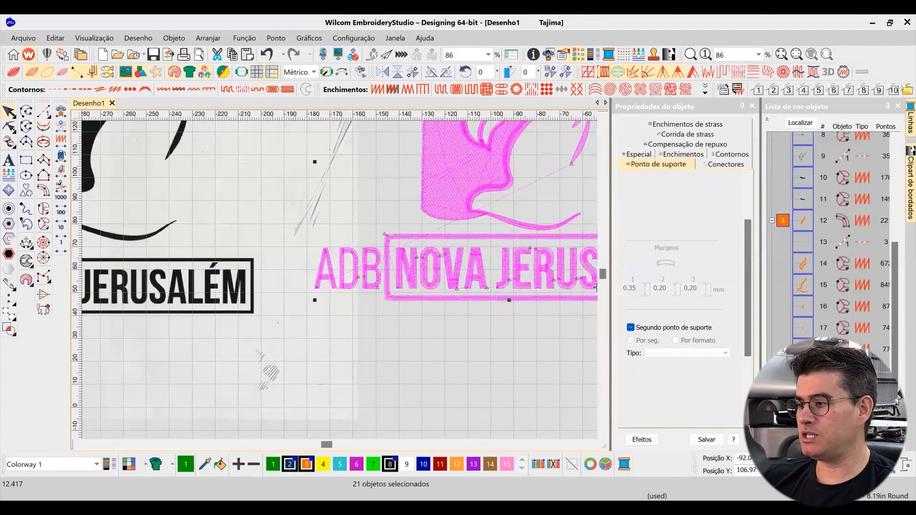
pyautogui.hotkey('ctrl', 'shift', 'r')
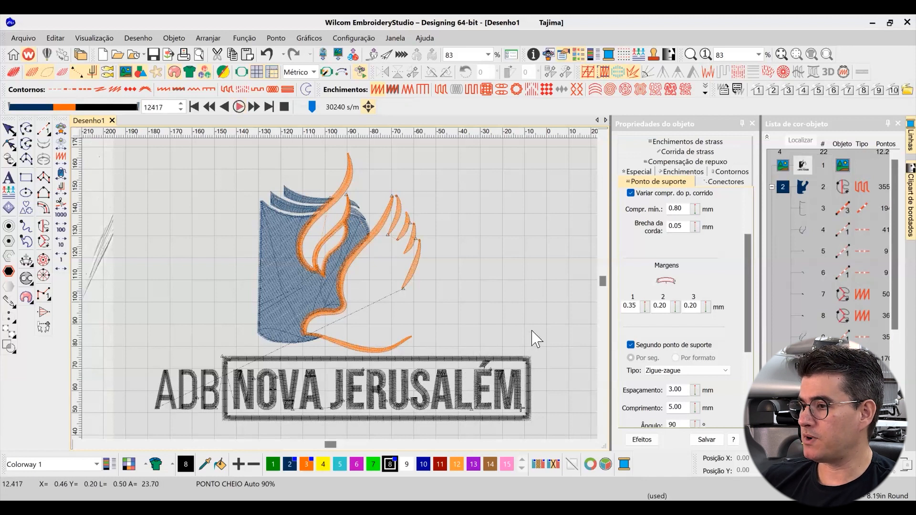
# Step: Inspect the "ADB" and "NOVA" lettering up close, comparing the realistic thread view with the plain stitch view
pyautogui.scroll(3, 343, 297)
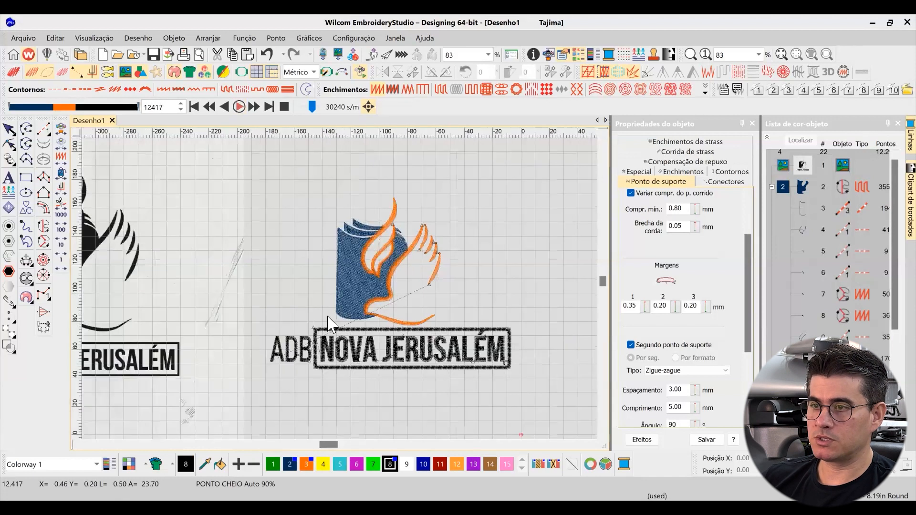
pyautogui.press('z')
pyautogui.moveTo(173, 189); pyautogui.dragTo(425, 335)
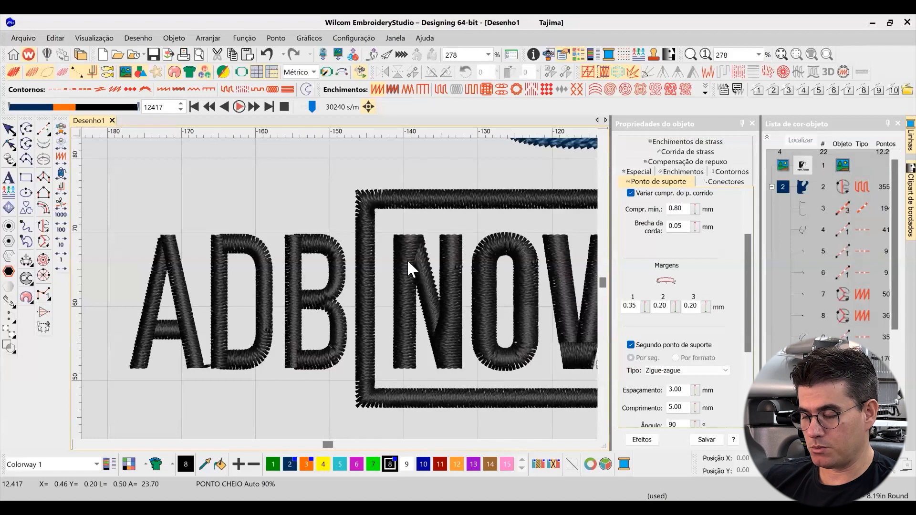
pyautogui.hotkey('shift', 't')
pyautogui.click(417, 270)
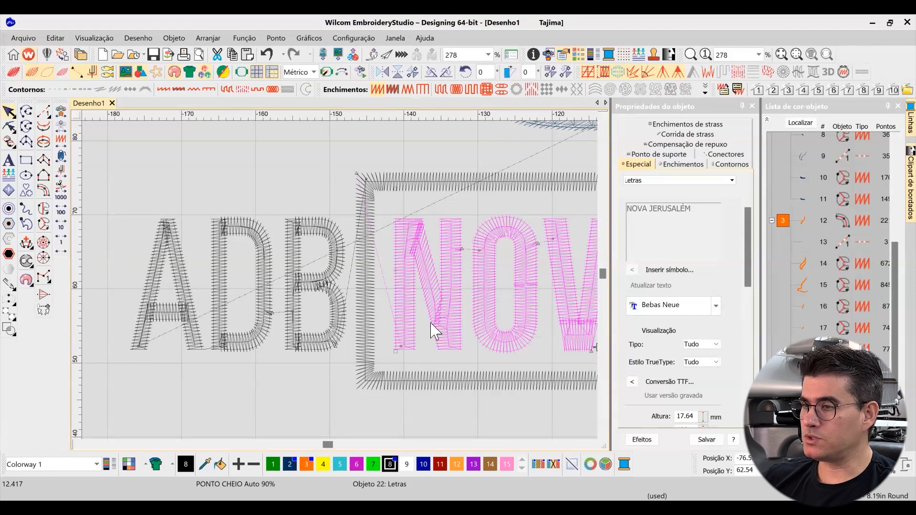
pyautogui.press('t')
pyautogui.press('t')
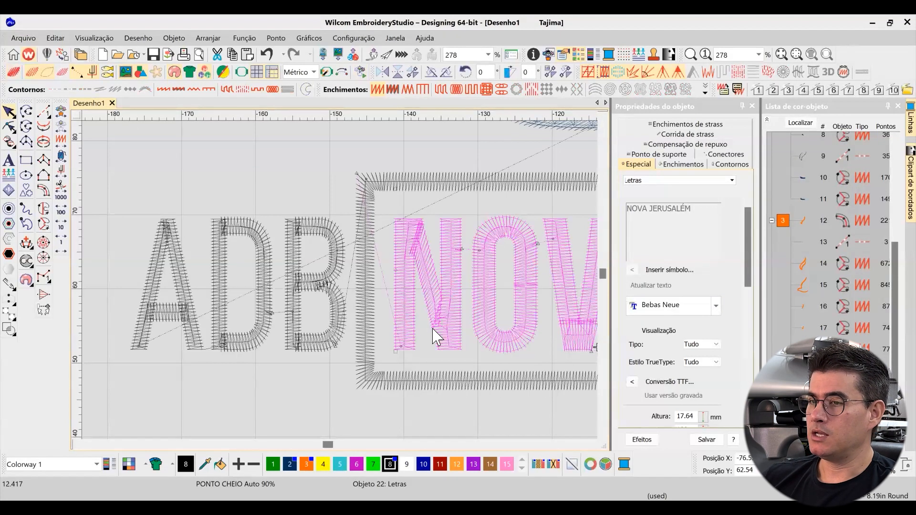
pyautogui.press('t')
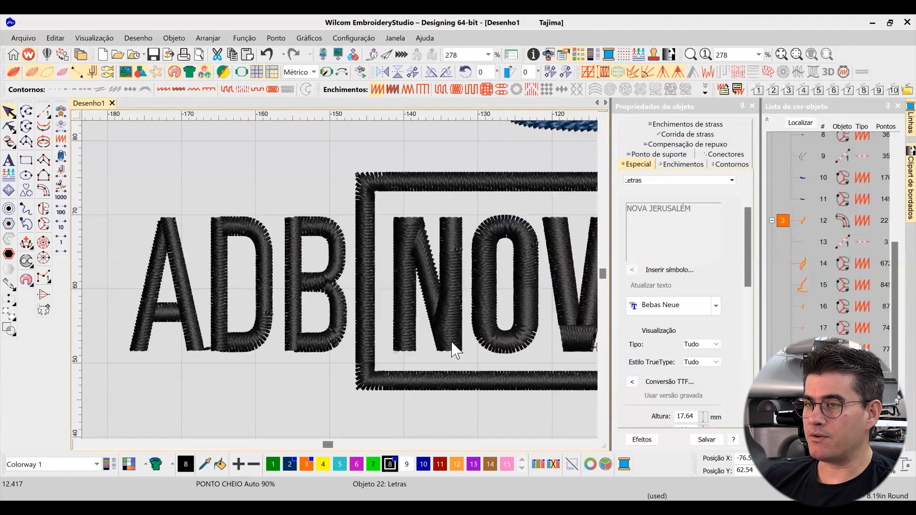
# Step: Compare the realistic and plain stitch views of the "NOVA" lettering and examine its stitch angles and stroke overlaps up close
pyautogui.press('t')
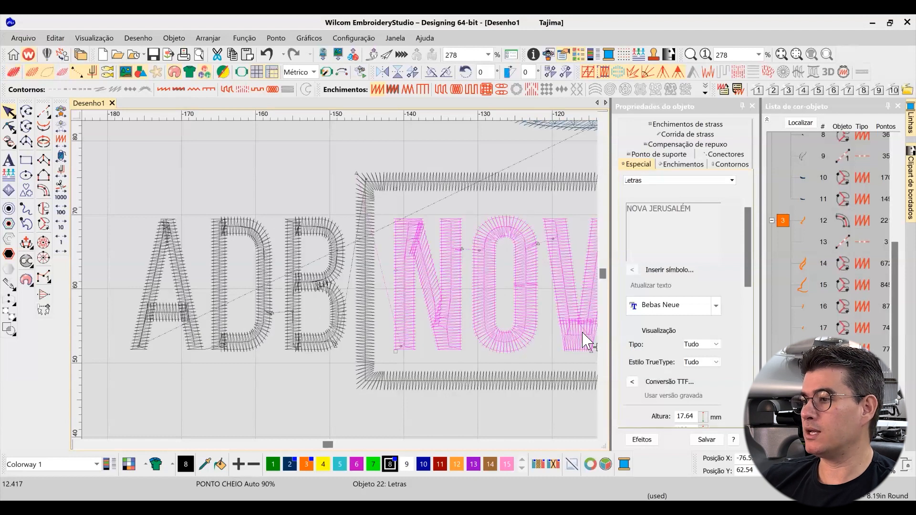
pyautogui.press('t')
pyautogui.click(592, 444)
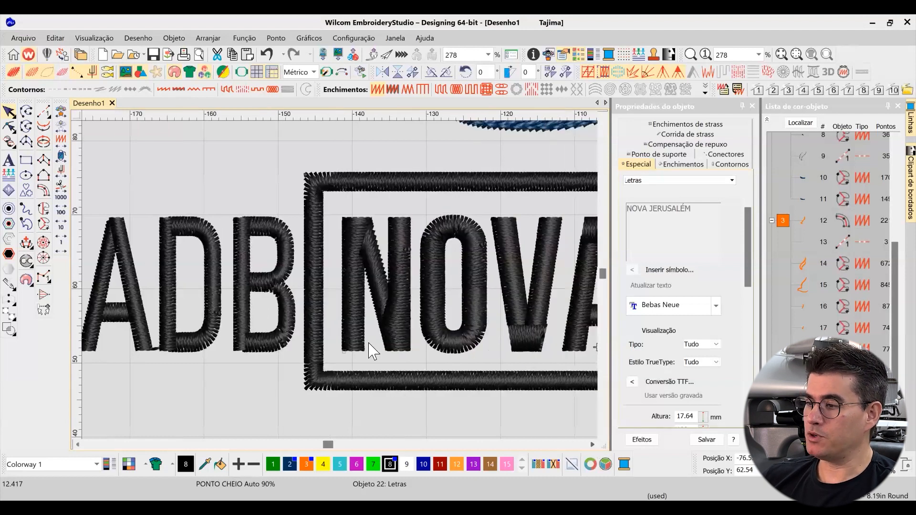
pyautogui.scroll(-2, 356, 265)
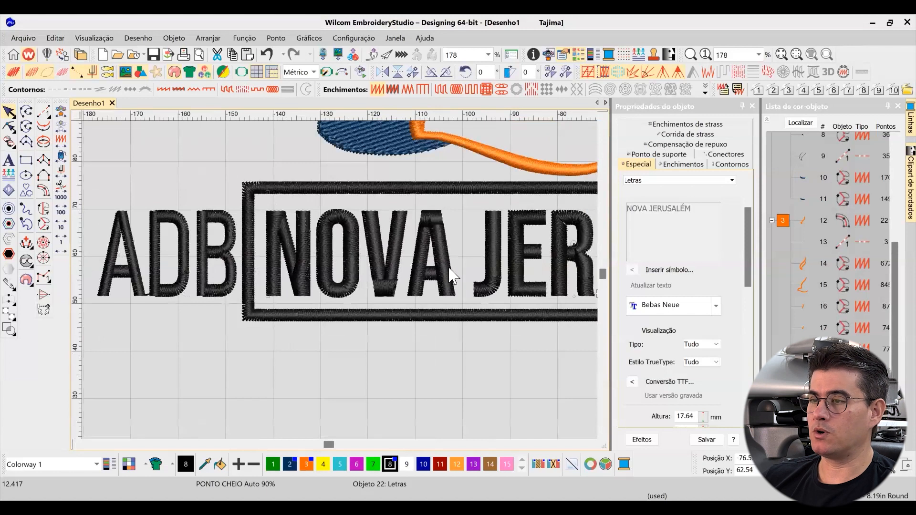
pyautogui.scroll(3, 403, 264)
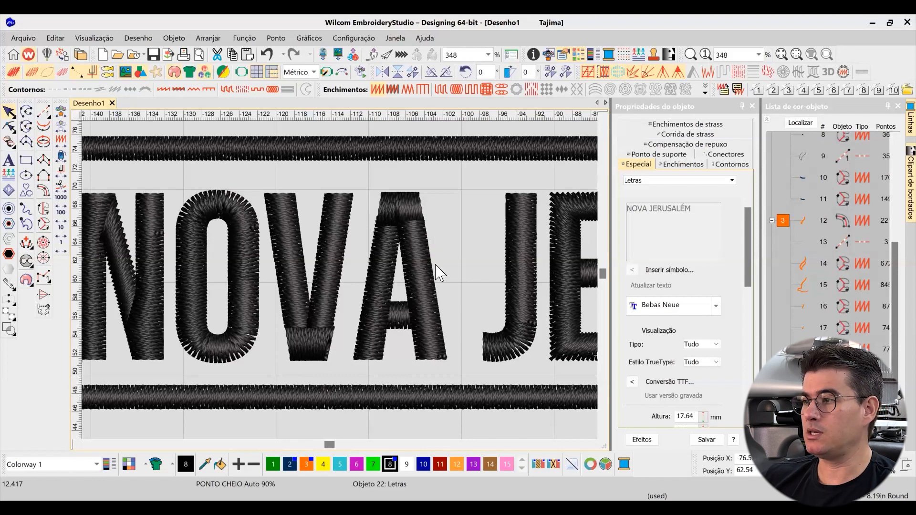
pyautogui.click(78, 444)
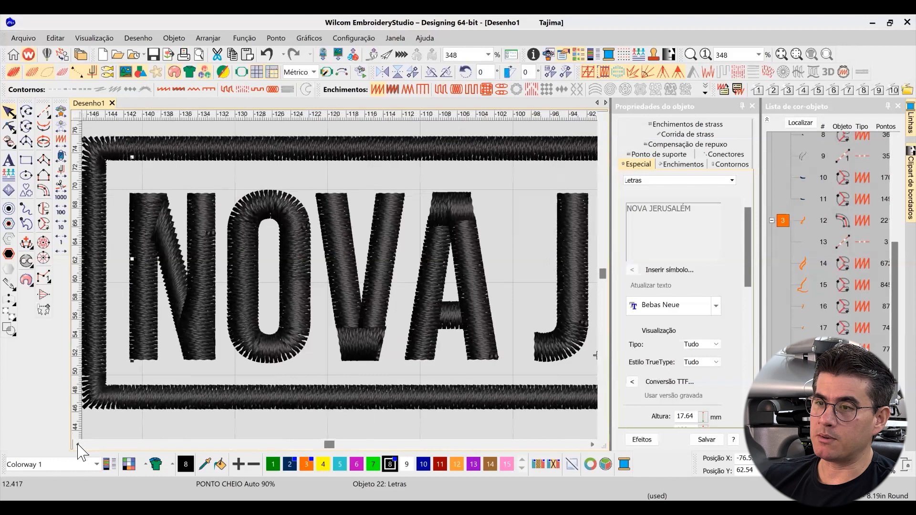
pyautogui.click(593, 445)
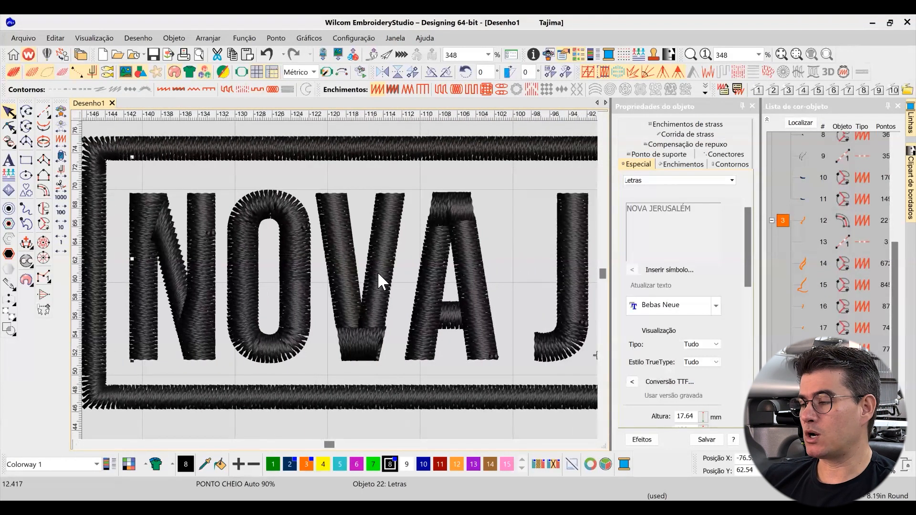
# Step: Examine the "JERUSALÉM" lettering inside the frame, focusing on the connecting stitches between the S, A and L
pyautogui.scroll(-1, 377, 275)
pyautogui.scroll(-3, 340, 273)
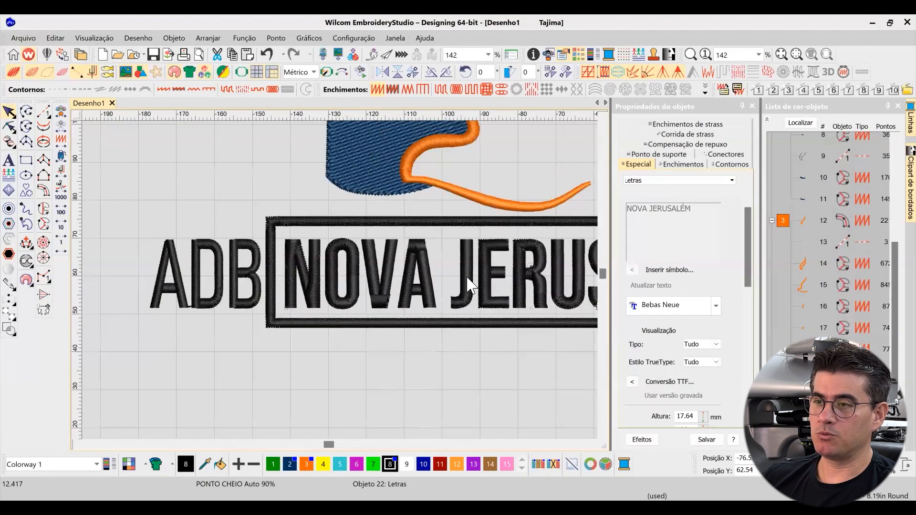
pyautogui.scroll(-1, 470, 285)
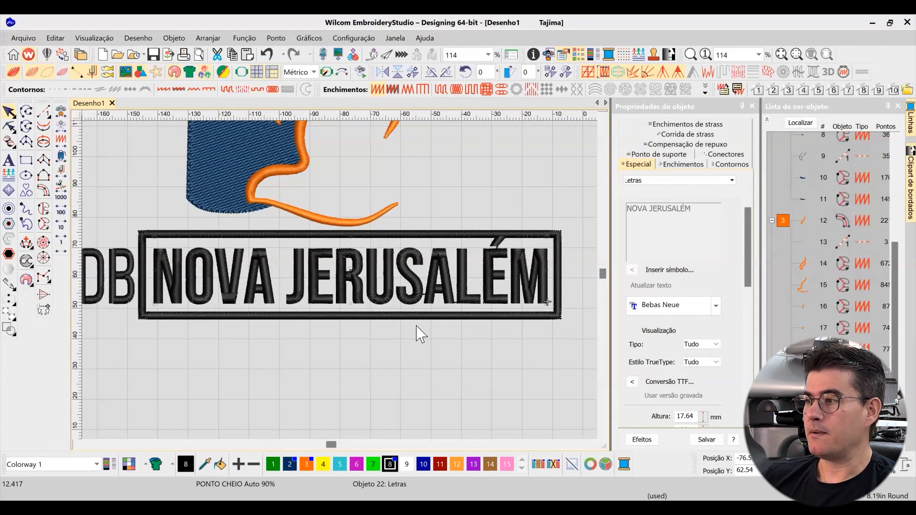
pyautogui.scroll(3, 344, 287)
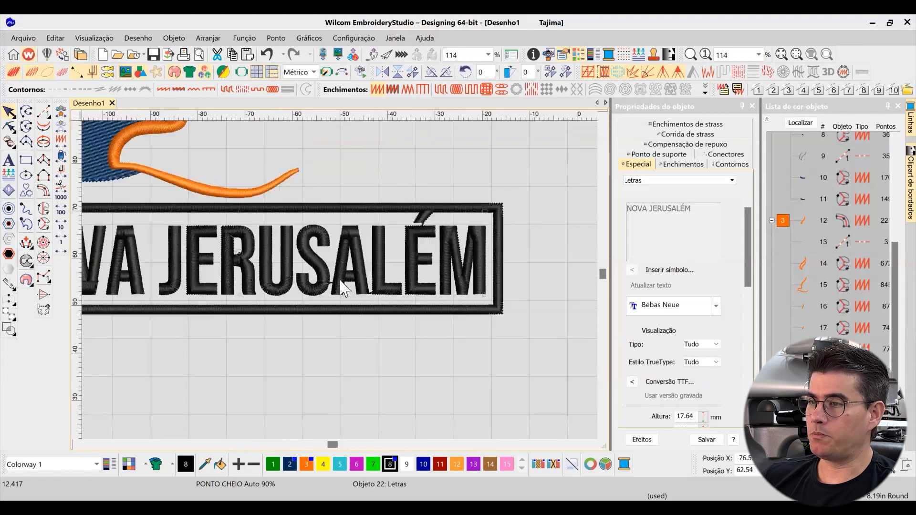
pyautogui.scroll(2, 378, 275)
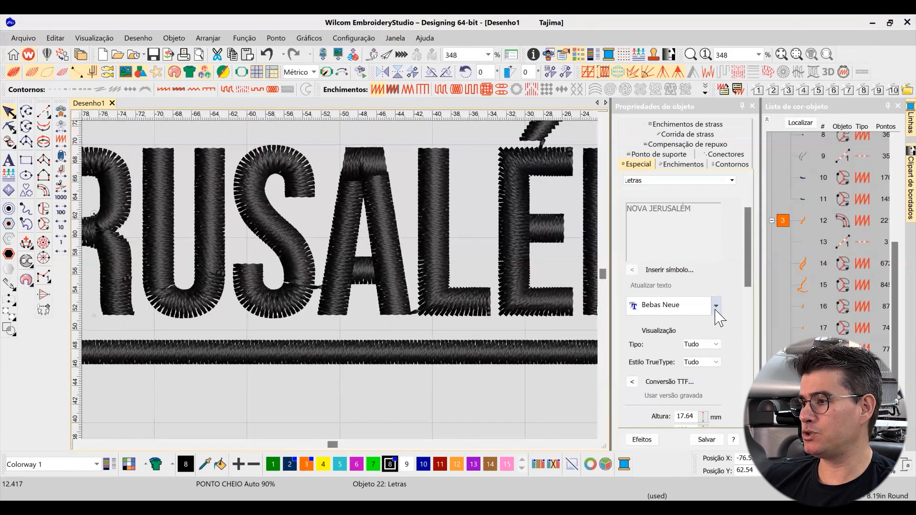
# Step: Browse the available lettering fonts, comparing the digitized embroidery fonts with the TrueType ones, and leave Bebas Neue in place
pyautogui.click(716, 306)
pyautogui.scroll(4, 854, 181)
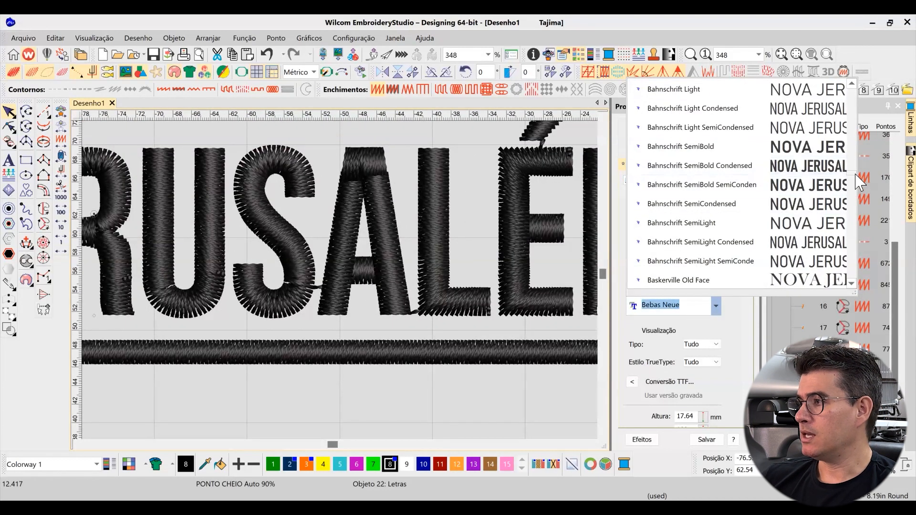
pyautogui.scroll(15, 858, 182)
pyautogui.scroll(3, 857, 94)
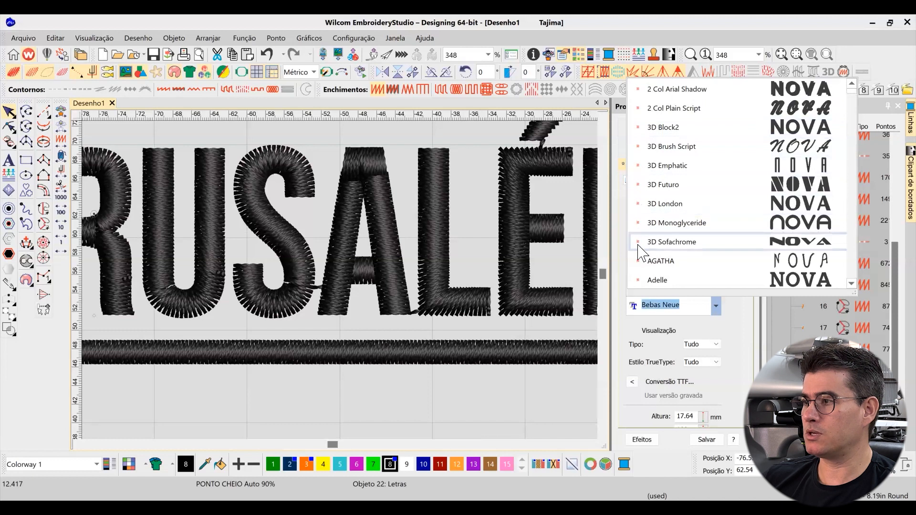
pyautogui.scroll(-12, 644, 268)
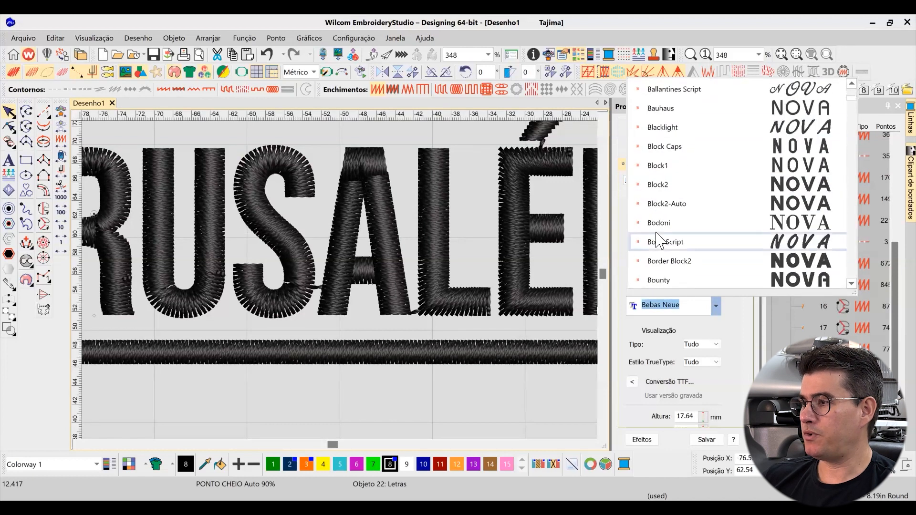
pyautogui.scroll(-15, 657, 241)
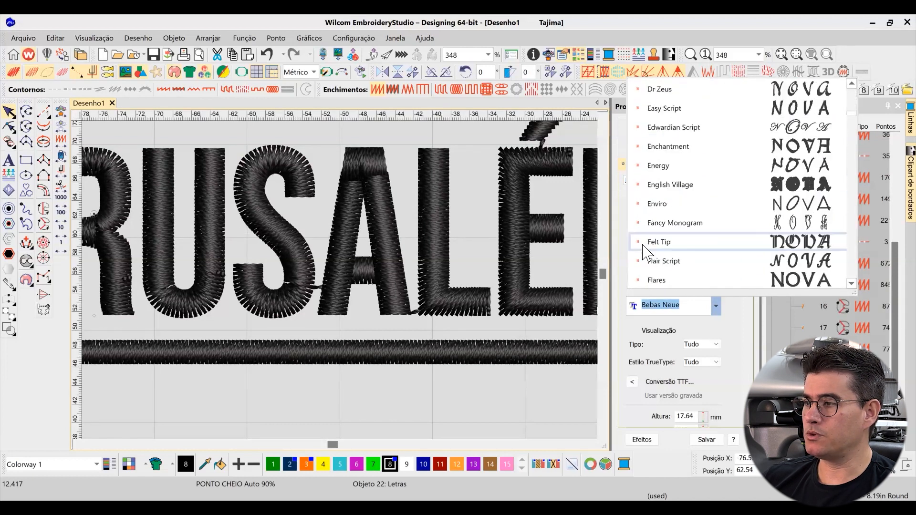
pyautogui.scroll(-15, 643, 250)
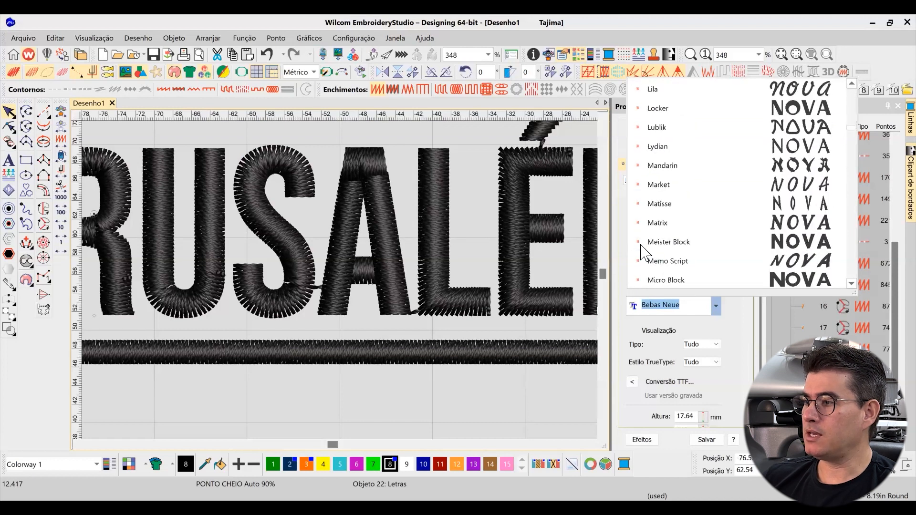
pyautogui.scroll(-8, 644, 255)
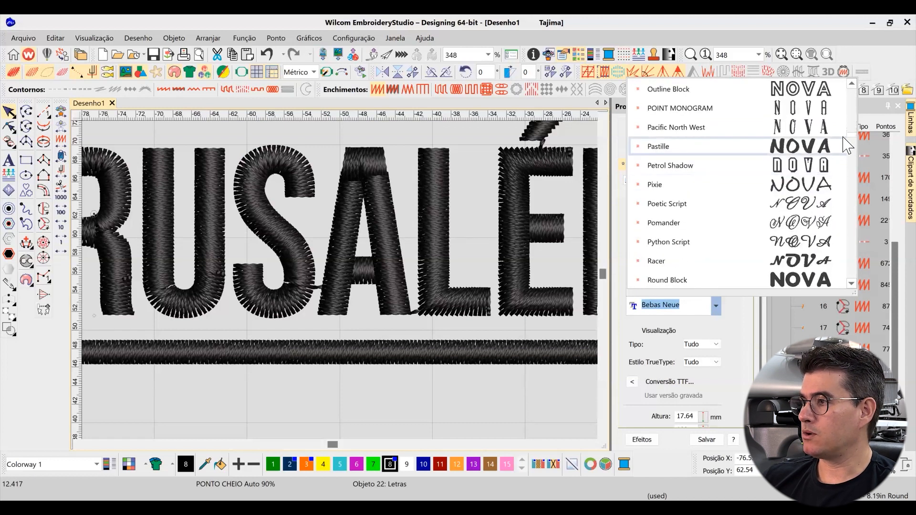
pyautogui.scroll(-15, 854, 151)
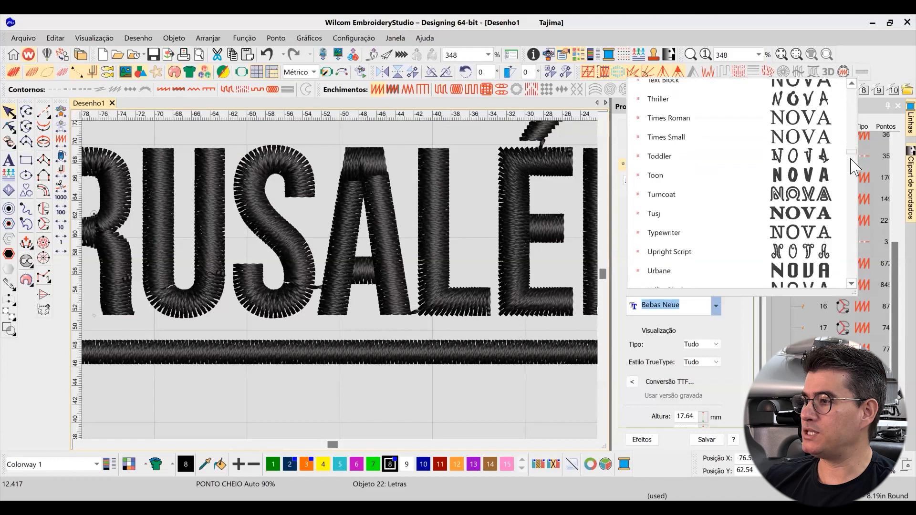
pyautogui.moveTo(849, 171); pyautogui.dragTo(851, 177)
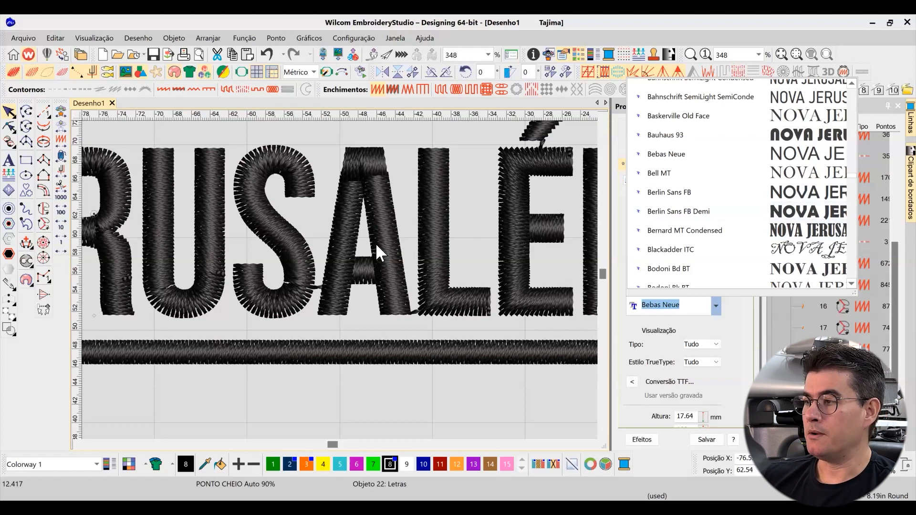
pyautogui.click(385, 232)
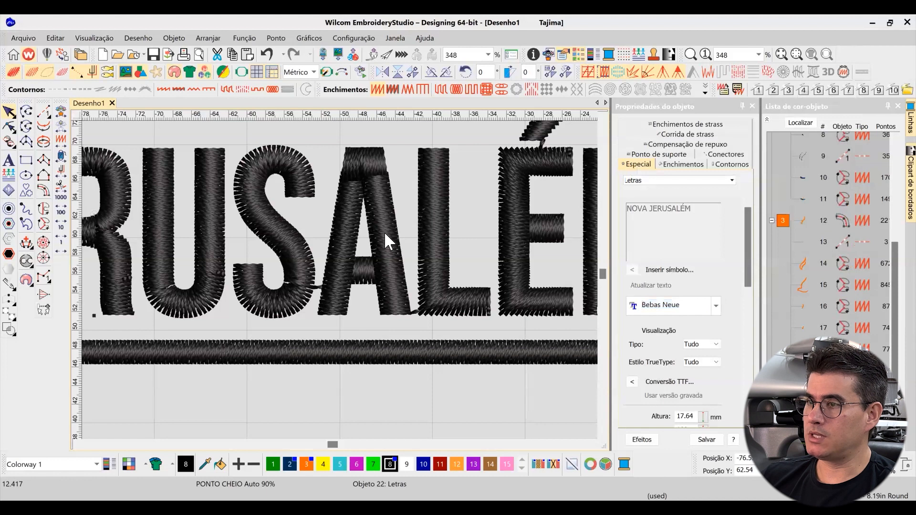
# Step: Return to the word "NOVA", reselect the "NOVA JERUSALÉM" lettering, and widen the design workspace
pyautogui.click(410, 397)
pyautogui.click(78, 446)
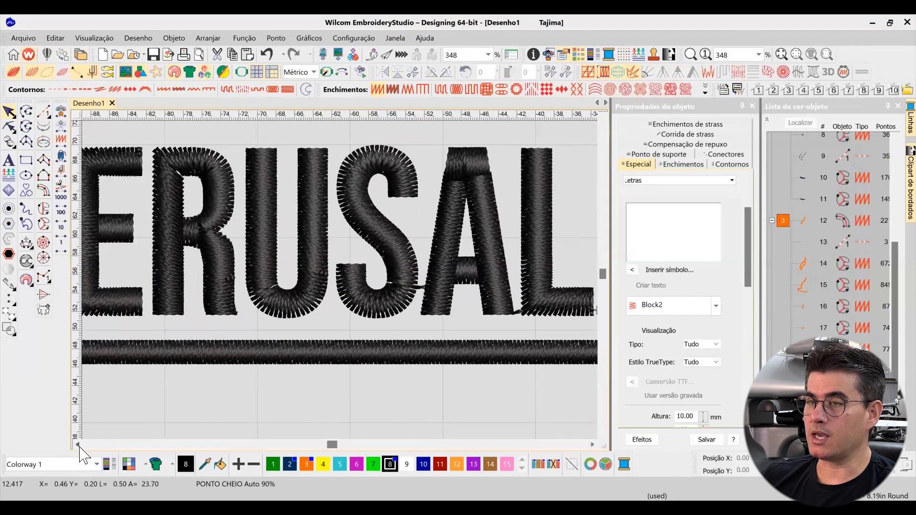
pyautogui.click(78, 446)
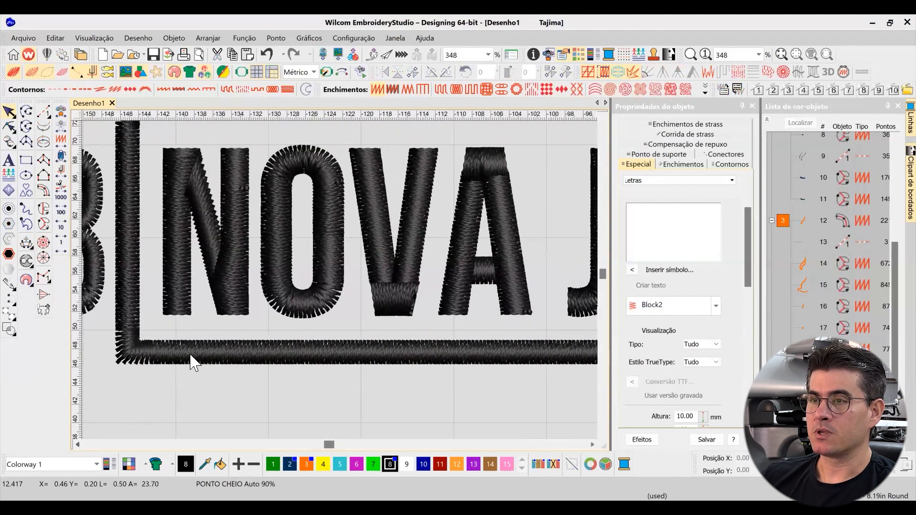
pyautogui.click(285, 181)
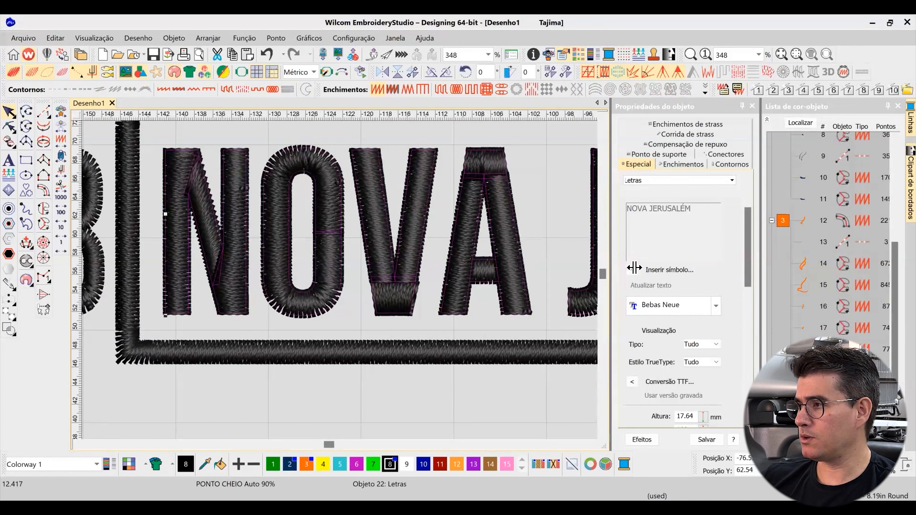
pyautogui.moveTo(635, 268); pyautogui.dragTo(635, 268)
pyautogui.moveTo(762, 209); pyautogui.dragTo(784, 210)
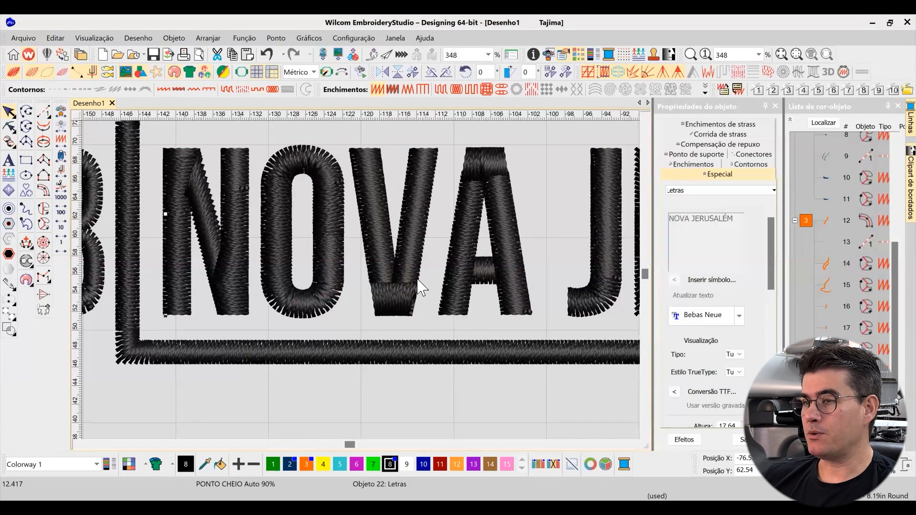
# Step: Duplicate the "NOVA JERUSALÉM" lettering and place the copy about 28 mm below the original, outside the frame
pyautogui.scroll(-2, 415, 286)
pyautogui.scroll(-1, 364, 285)
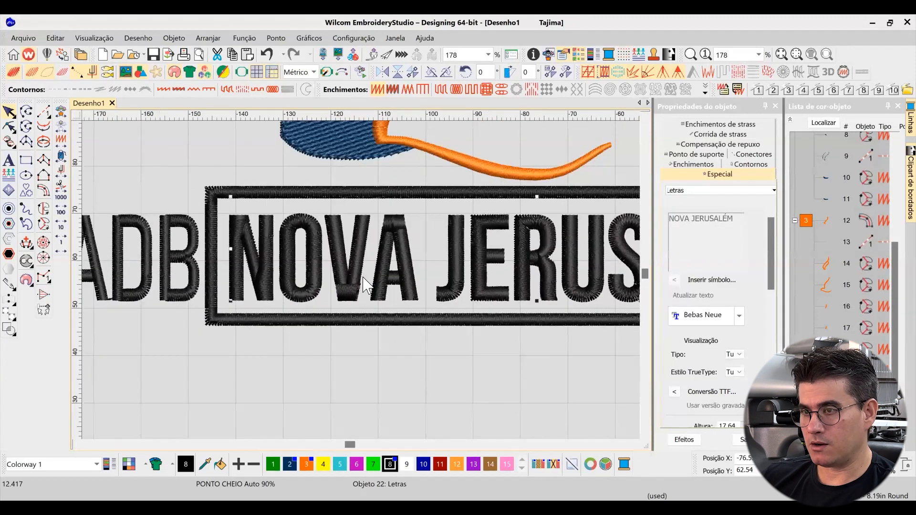
pyautogui.hotkey('ctrl', 'd')
pyautogui.moveTo(362, 277); pyautogui.dragTo(350, 402)
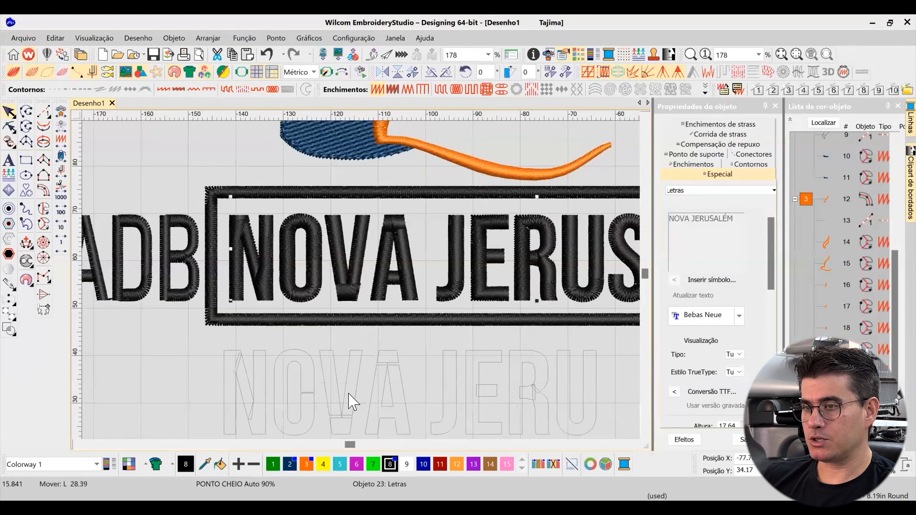
# Step: Break the copied lettering apart into the separate words "NOVA" and "JERUSALÉM"
pyautogui.press('b')
pyautogui.scroll(-1, 323, 415)
pyautogui.moveTo(196, 250); pyautogui.dragTo(438, 375)
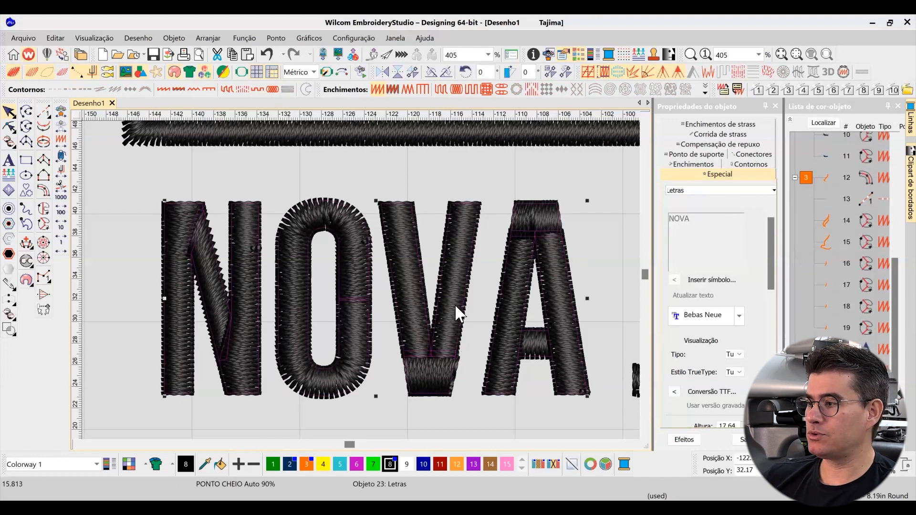
pyautogui.scroll(-3, 372, 287)
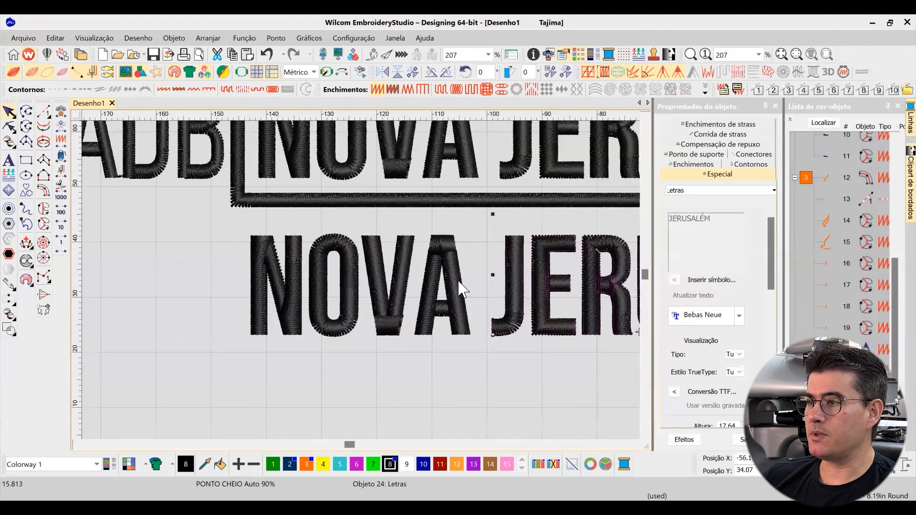
pyautogui.scroll(-3, 382, 268)
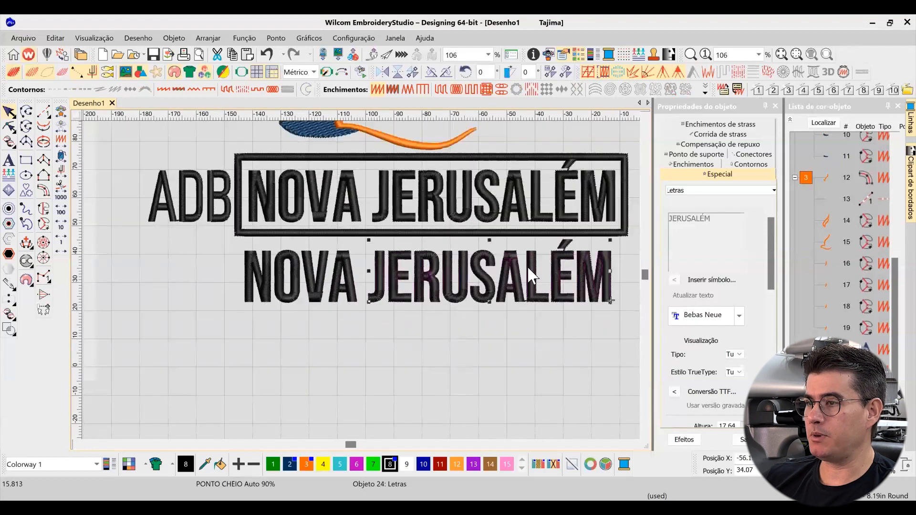
# Step: Break the copied word "NOVA" apart into individual letter objects
pyautogui.click(377, 292)
pyautogui.click(349, 300)
pyautogui.click(410, 344)
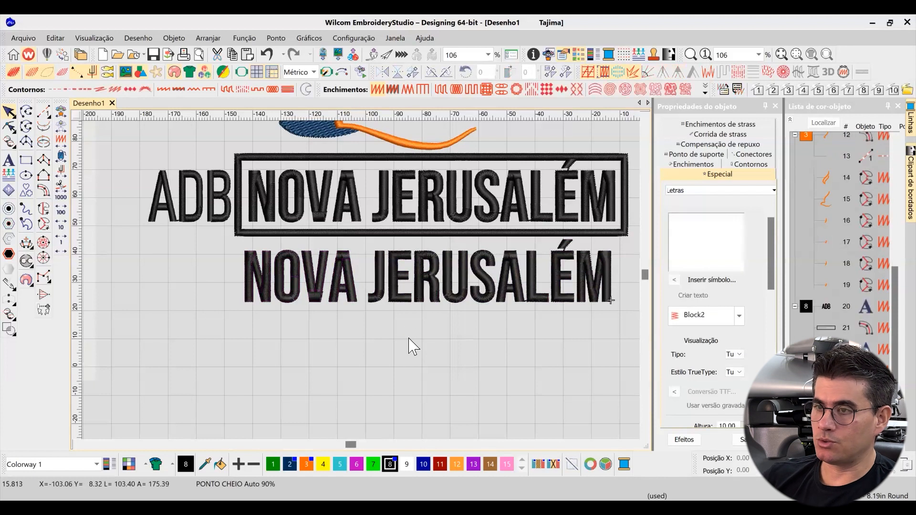
# Step: Select the copied letters V, N and O one at a time to check their separation and stitching order
pyautogui.click(332, 298)
pyautogui.click(322, 291)
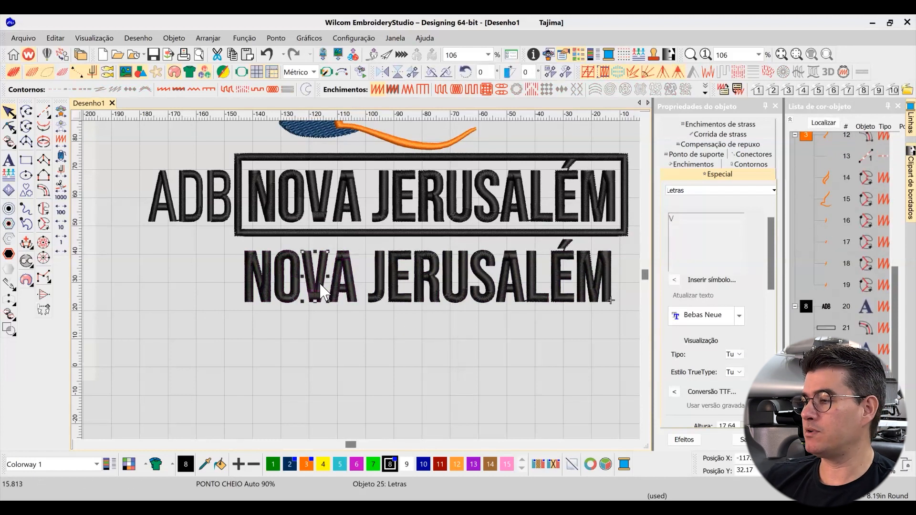
pyautogui.click(260, 286)
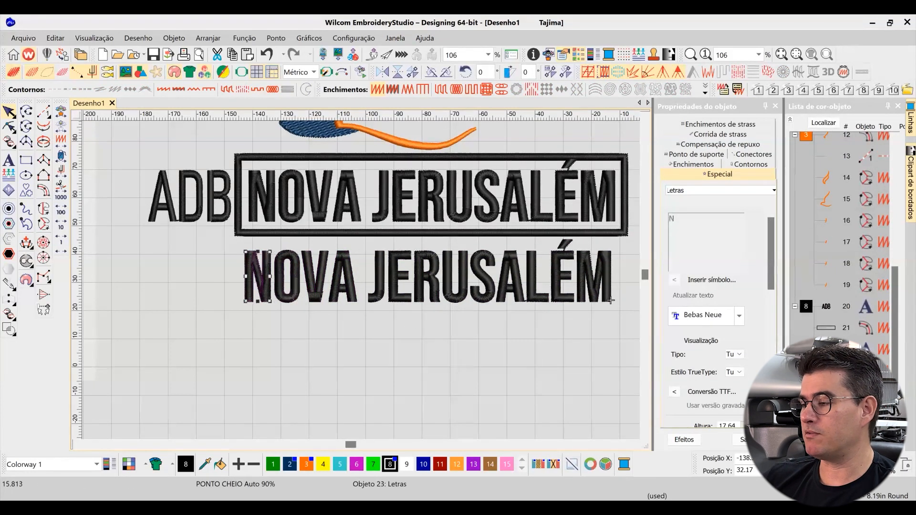
pyautogui.click(290, 293)
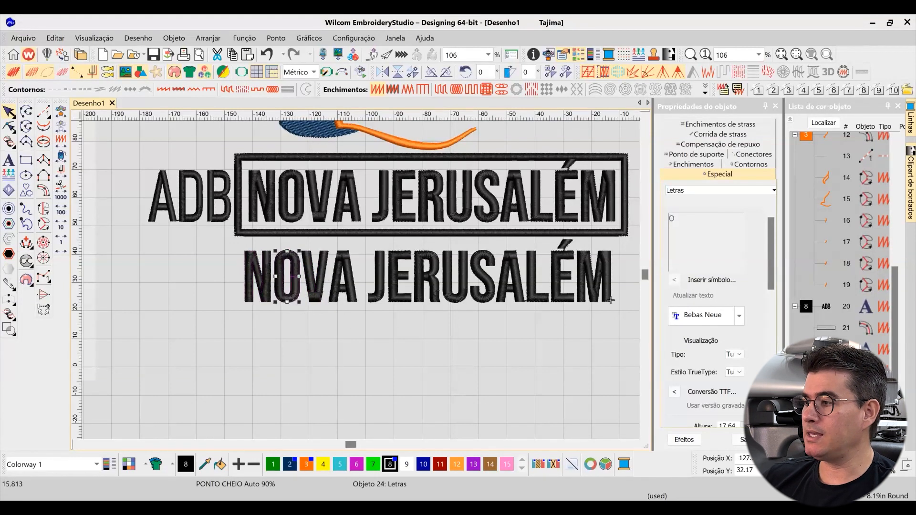
pyautogui.hotkey('shift', 'Tab')
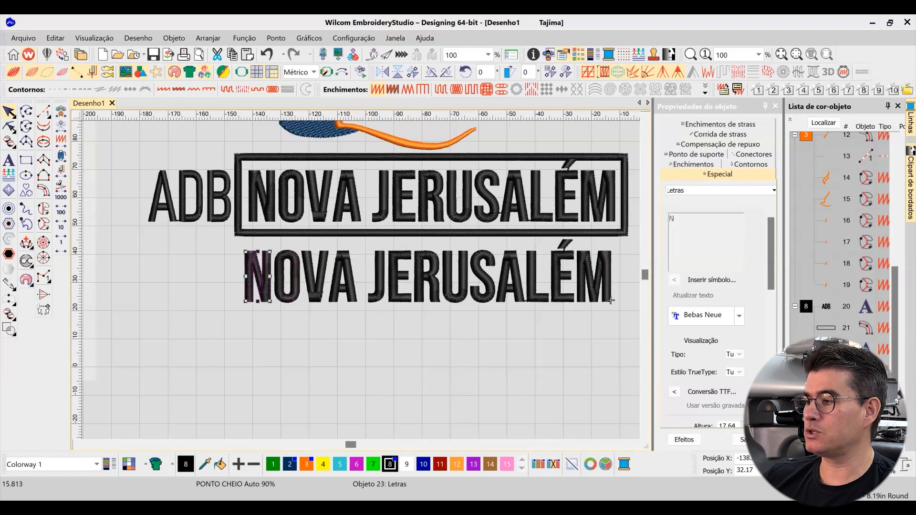
pyautogui.press('Tab')
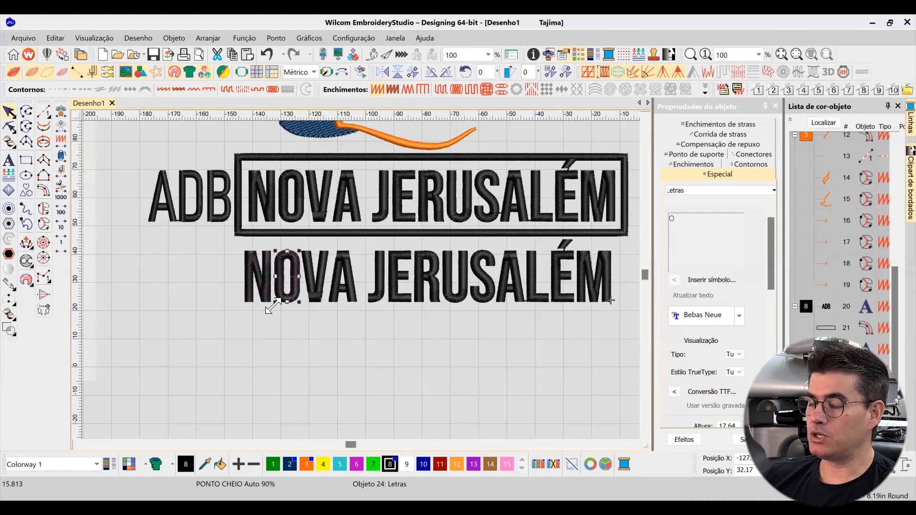
pyautogui.click(264, 279)
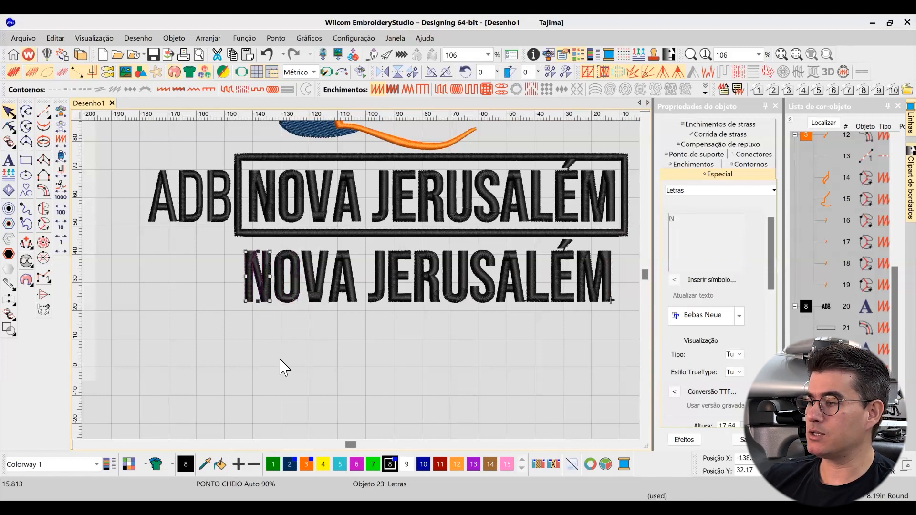
# Step: Break the copied letter V apart into its separate stroke and base objects
pyautogui.click(314, 294)
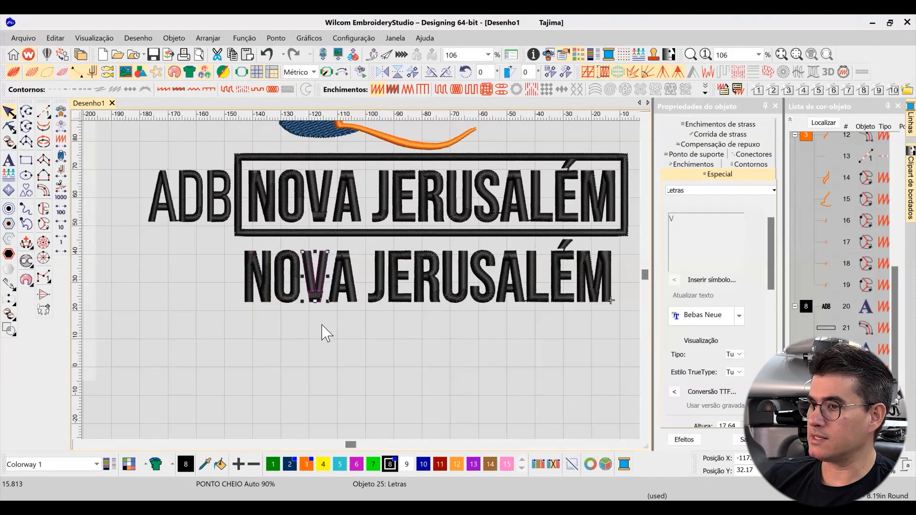
pyautogui.click(329, 328)
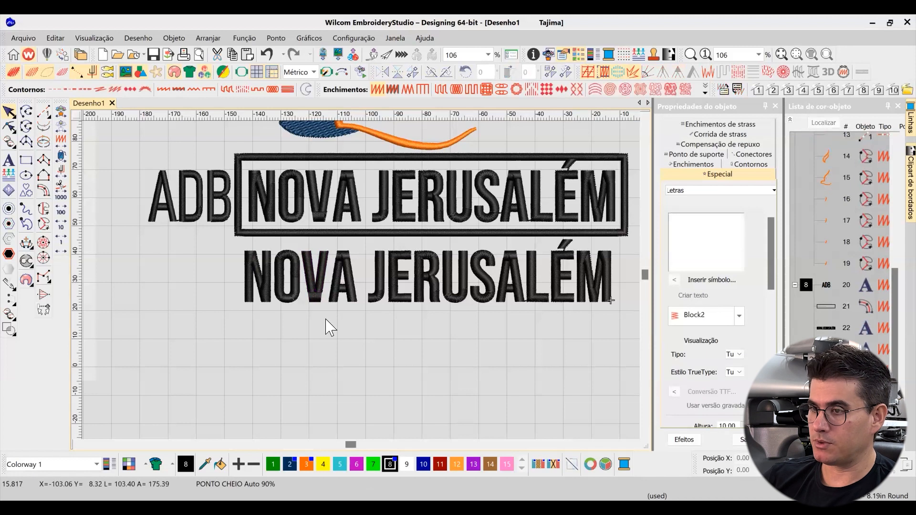
# Step: Select the V's base and two diagonal strokes one at a time to examine how they are divided and sequenced
pyautogui.click(322, 286)
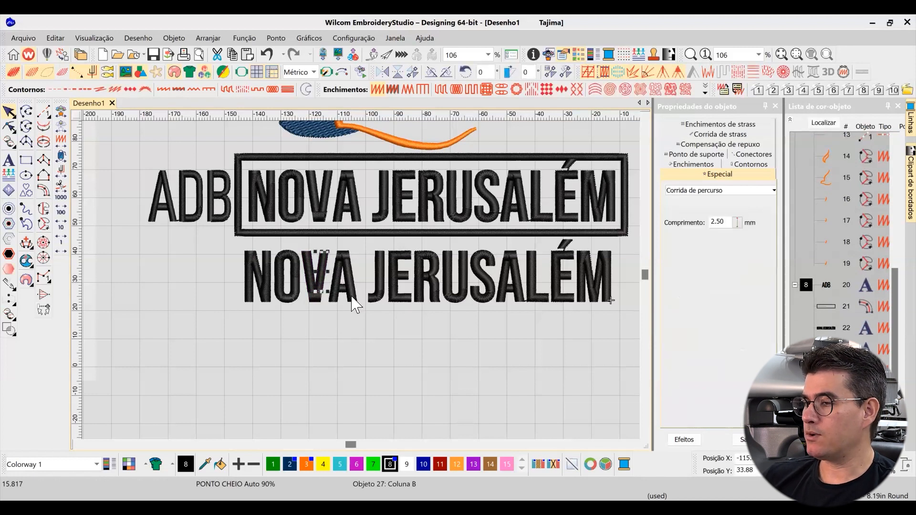
pyautogui.click(314, 304)
pyautogui.click(314, 295)
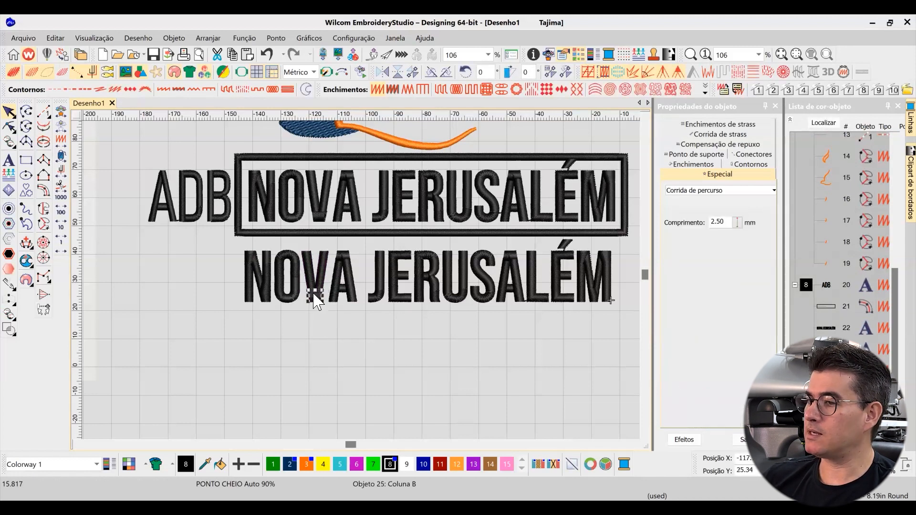
pyautogui.click(325, 274)
pyautogui.click(323, 273)
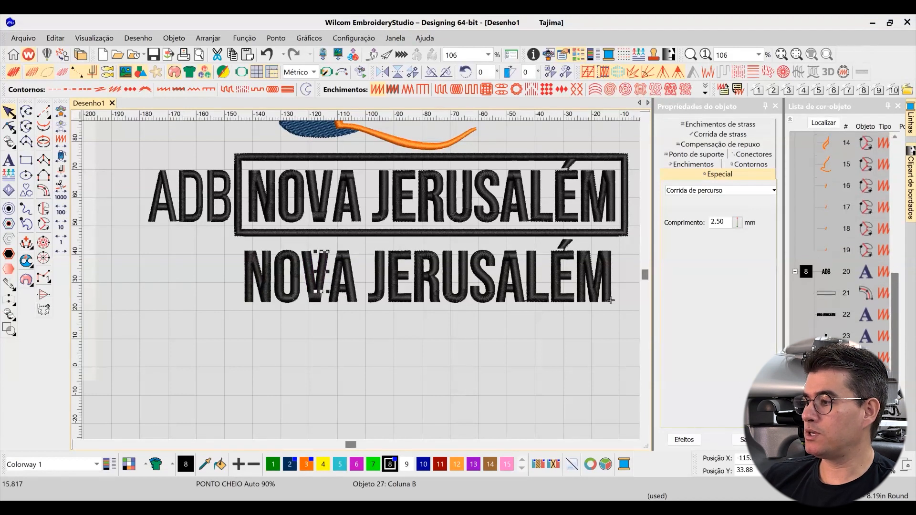
pyautogui.hotkey('shift', 'Tab')
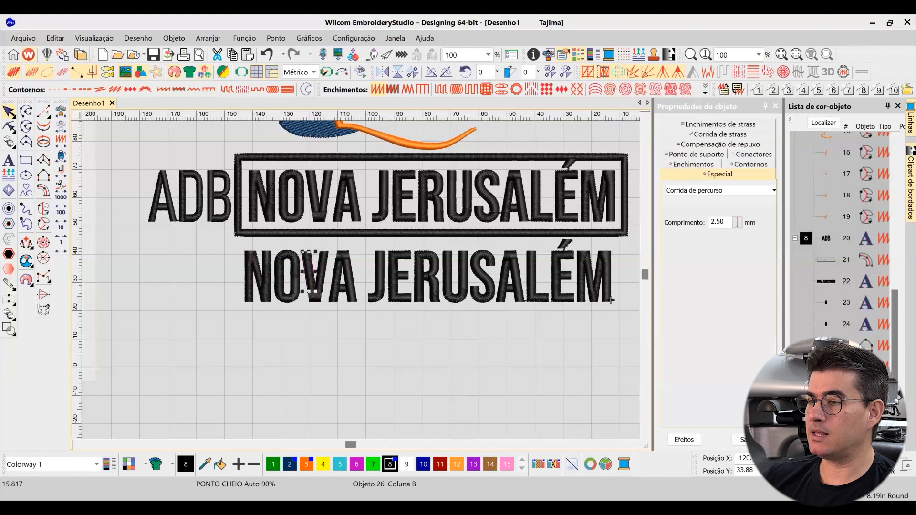
pyautogui.moveTo(309, 268)
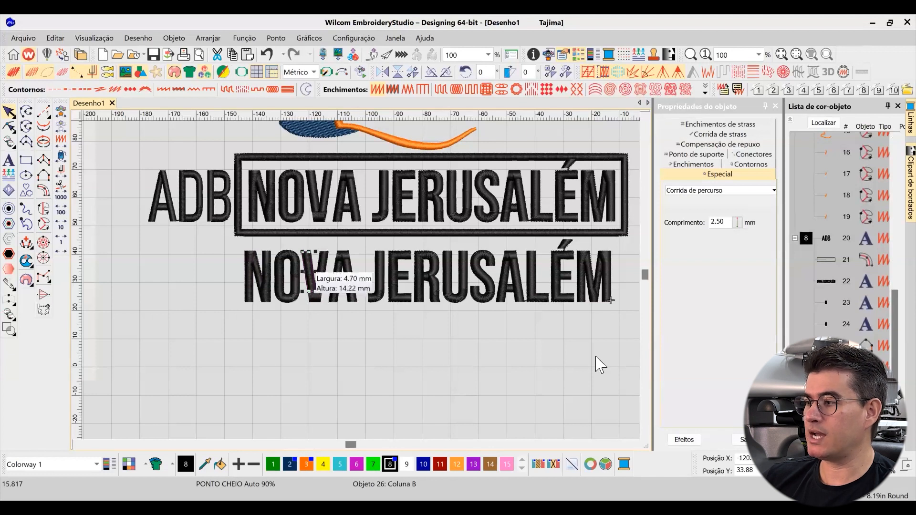
pyautogui.press('Tab')
pyautogui.press('Tab')
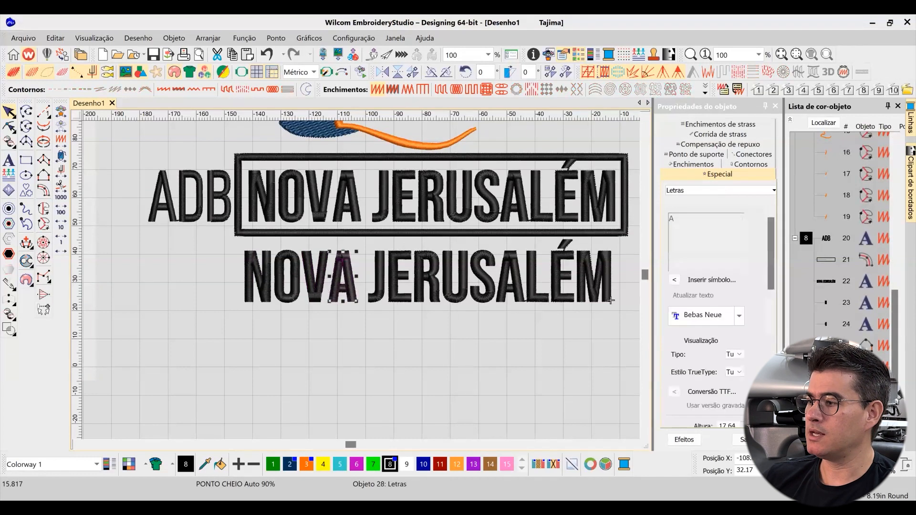
pyautogui.click(314, 295)
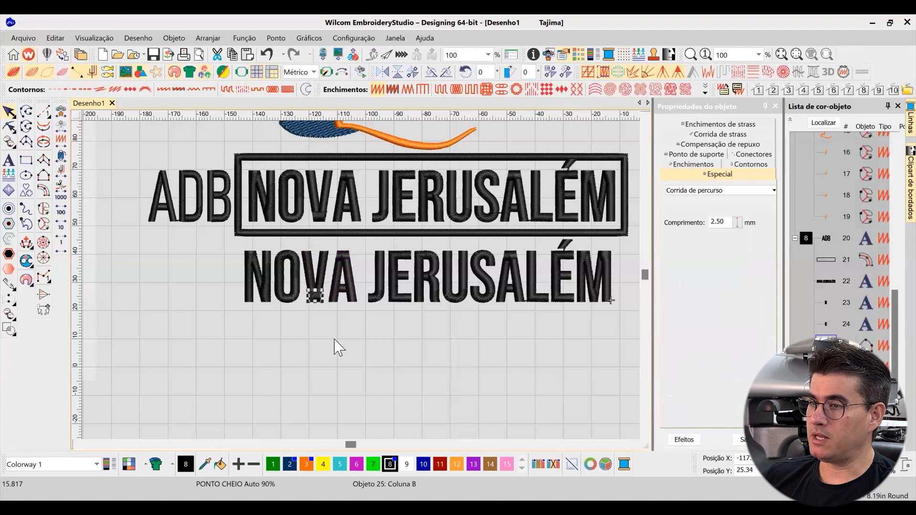
pyautogui.click(310, 282)
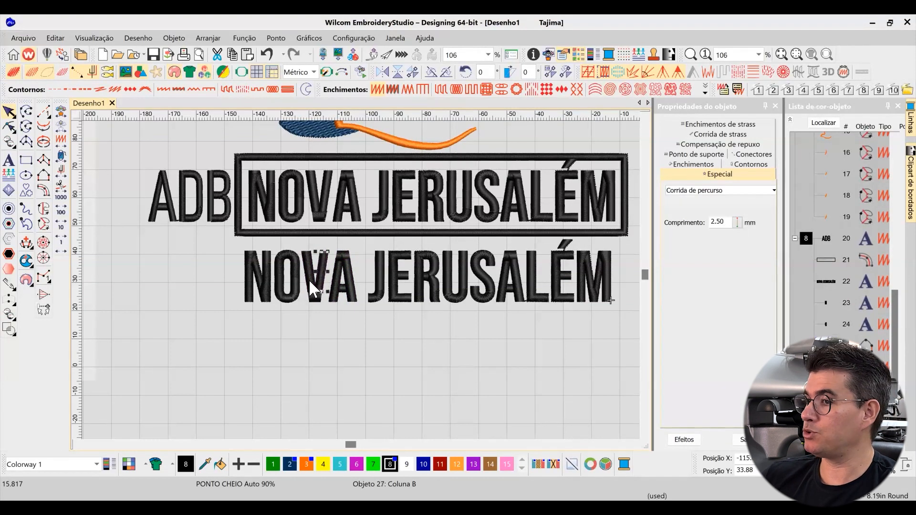
pyautogui.press('Tab')
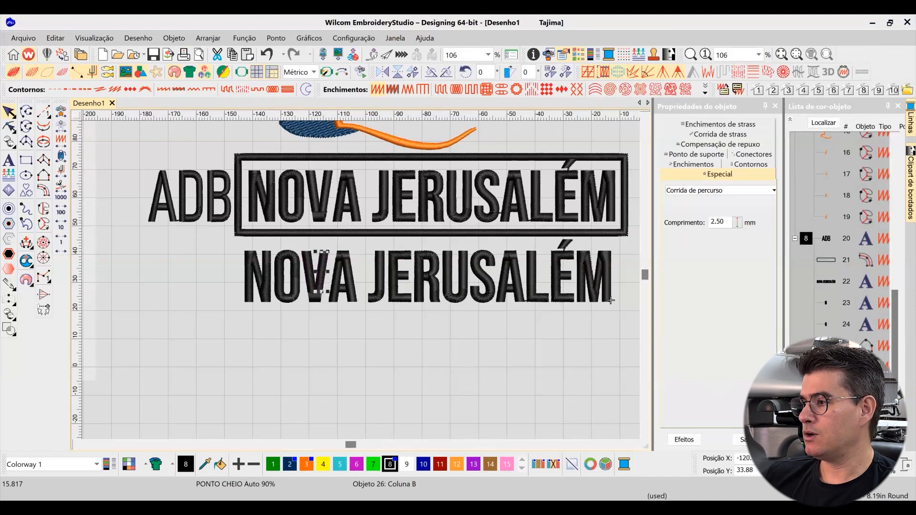
pyautogui.hotkey('shift', 'Tab')
pyautogui.hotkey('shift', 'Tab')
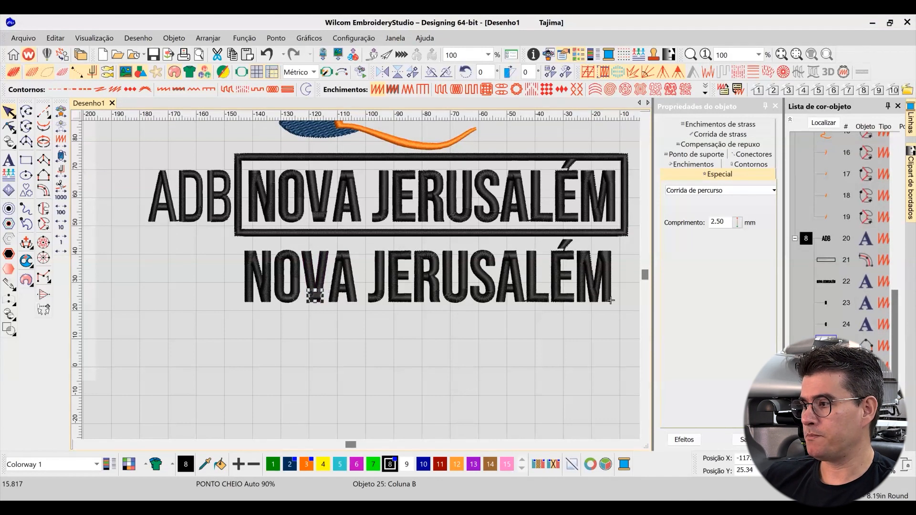
# Step: Turn off TrueView to show the raw stitch lines around the copied letter V
pyautogui.press('b')
pyautogui.moveTo(378, 324); pyautogui.dragTo(353, 279)
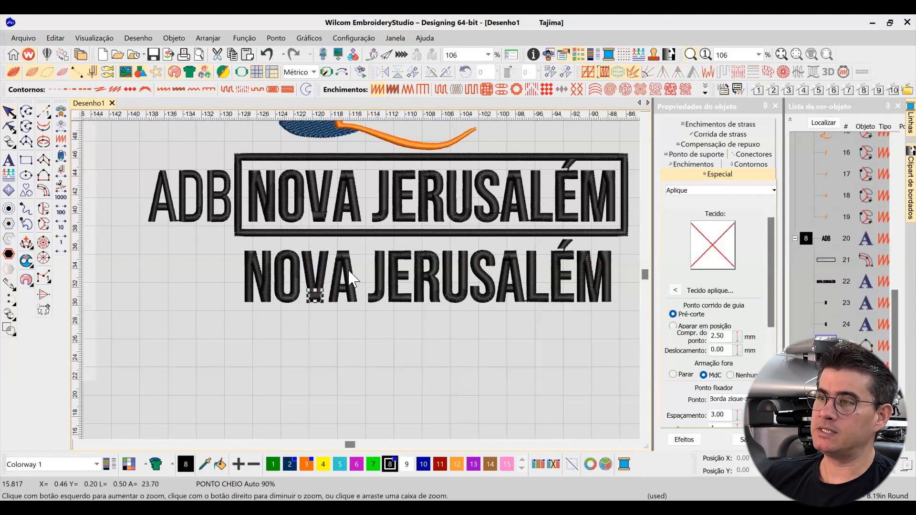
pyautogui.click(351, 277)
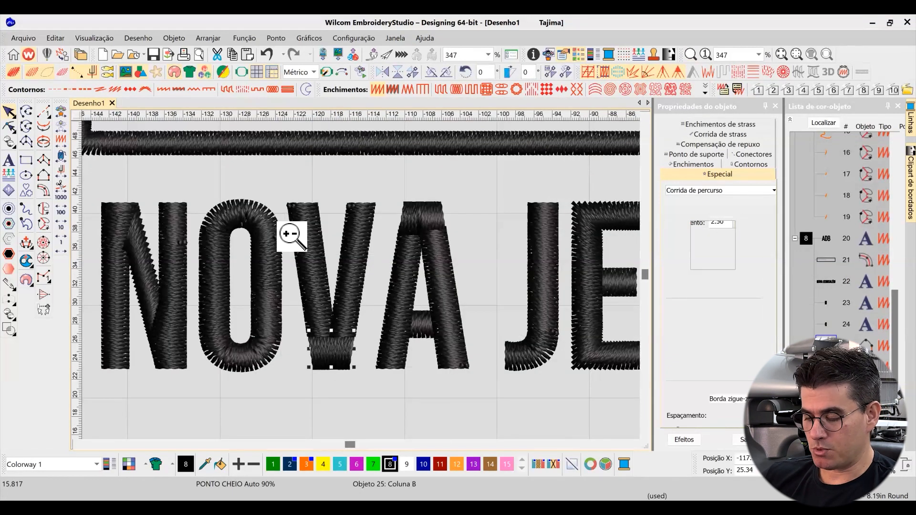
pyautogui.scroll(2, 394, 343)
pyautogui.press('t')
# Step: Weld the V's two diagonal strokes and its base into a single shape
pyautogui.click(363, 341)
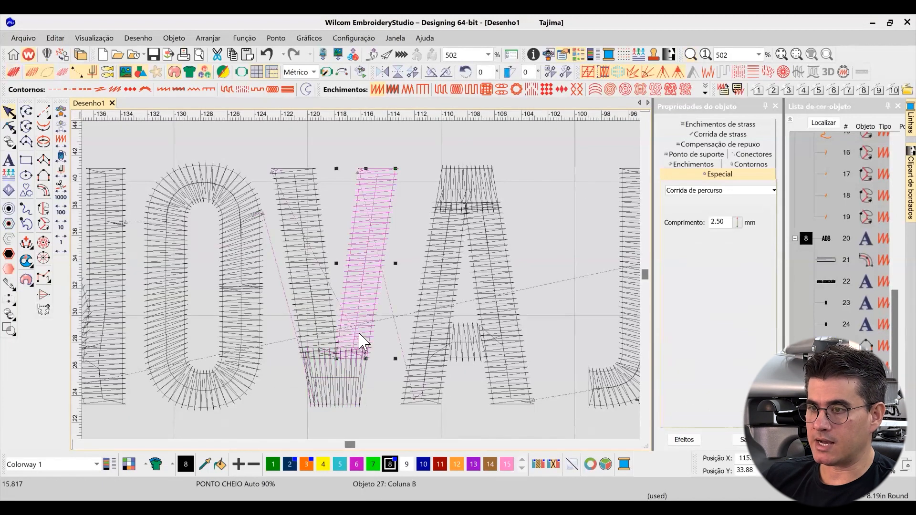
pyautogui.keyDown('ctrl'); pyautogui.click(323, 300); pyautogui.keyUp('ctrl')
pyautogui.keyDown('ctrl'); pyautogui.click(342, 386); pyautogui.keyUp('ctrl')
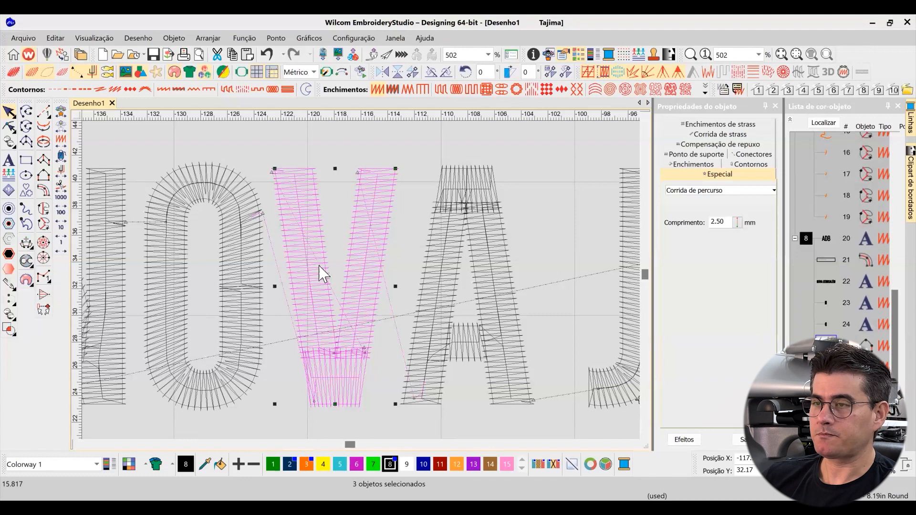
pyautogui.click(351, 164)
pyautogui.click(317, 205)
pyautogui.keyDown('ctrl'); pyautogui.click(336, 381); pyautogui.keyUp('ctrl')
pyautogui.keyDown('ctrl'); pyautogui.click(358, 306); pyautogui.keyUp('ctrl')
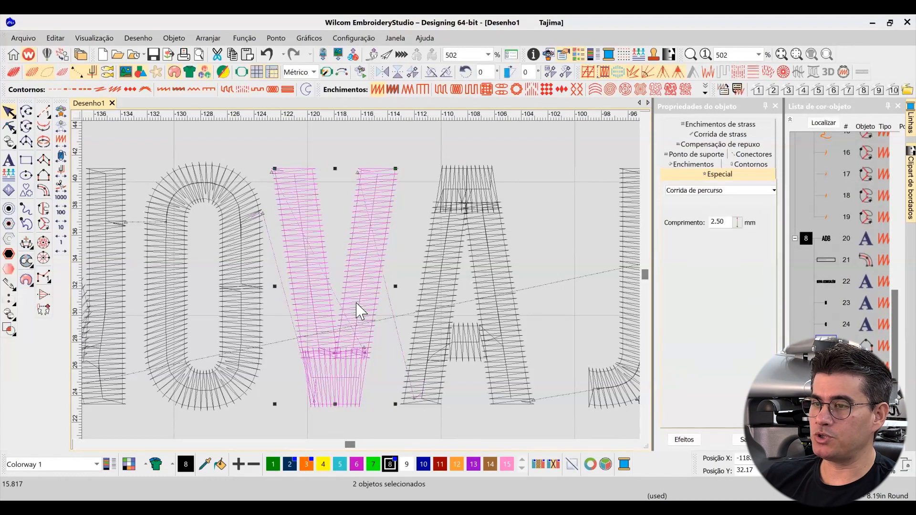
pyautogui.click(15, 336)
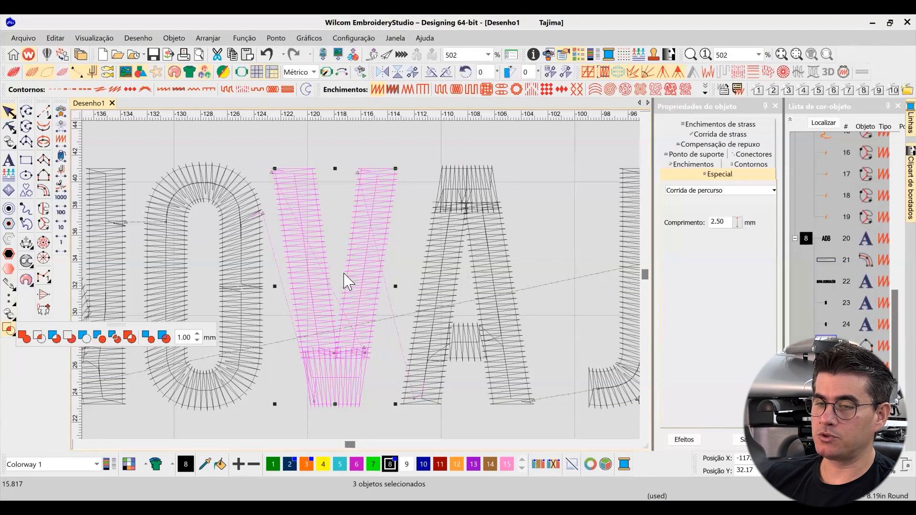
pyautogui.click(23, 338)
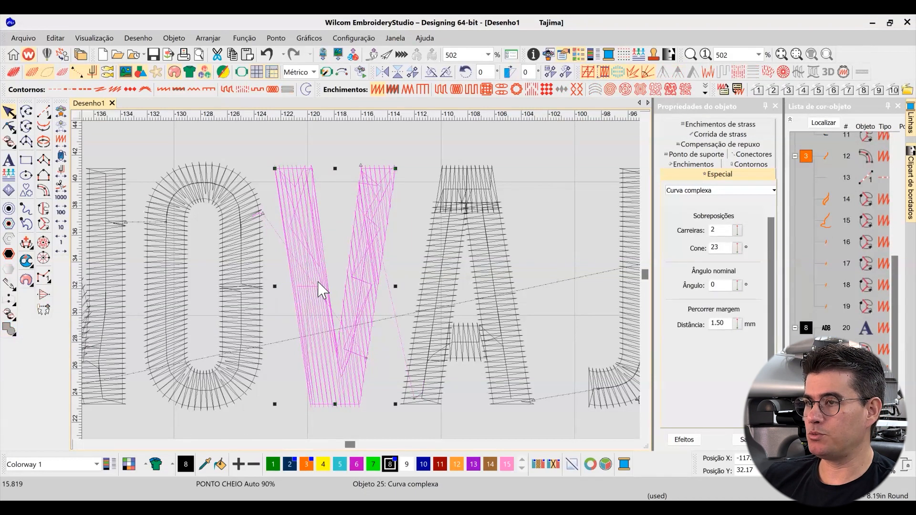
# Step: Reshape the welded V's stitch angles so the stitches run horizontally across both strokes and the base
pyautogui.click(9, 128)
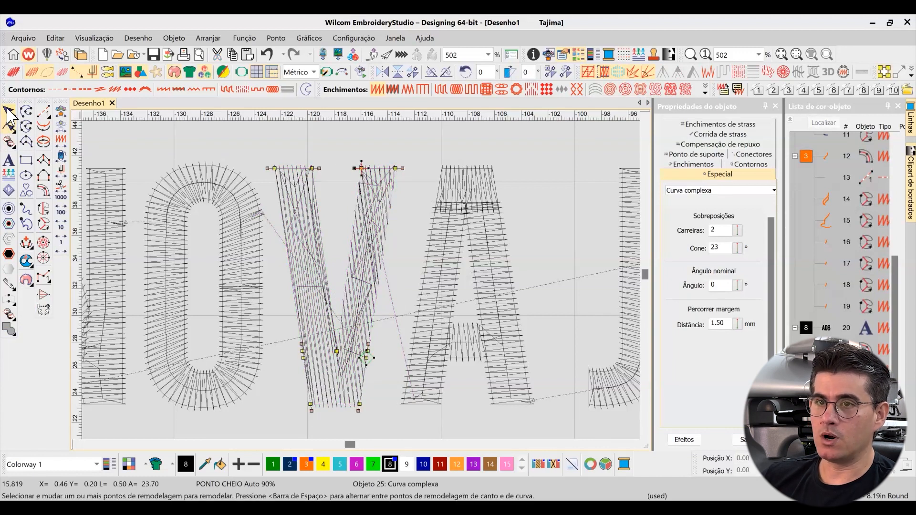
pyautogui.click(361, 410)
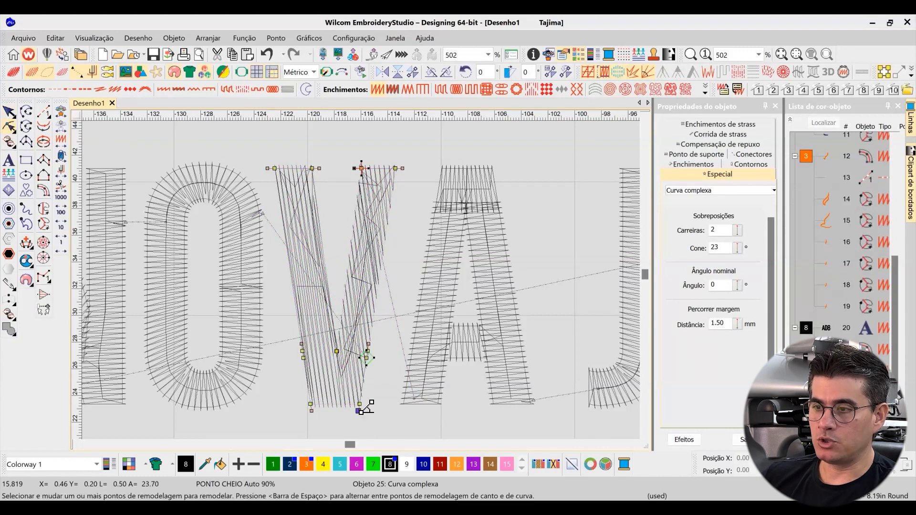
pyautogui.moveTo(360, 410); pyautogui.dragTo(325, 413)
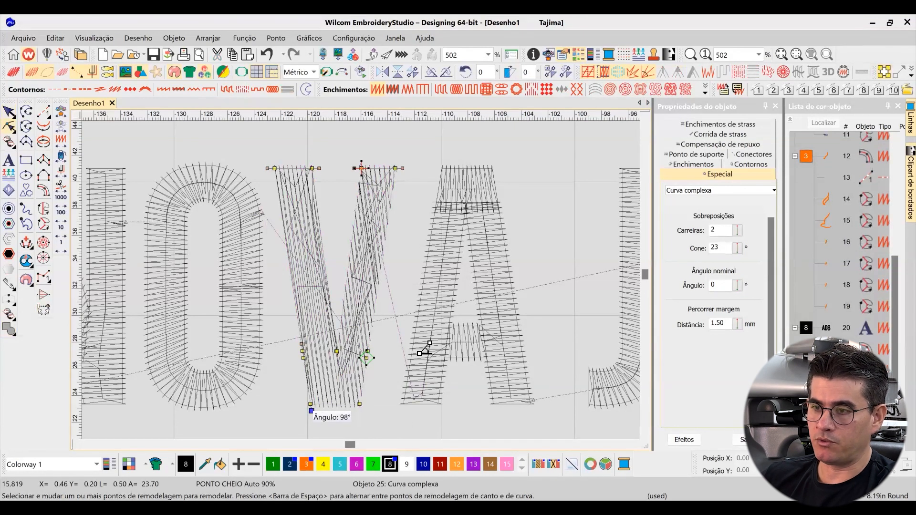
pyautogui.press('Return')
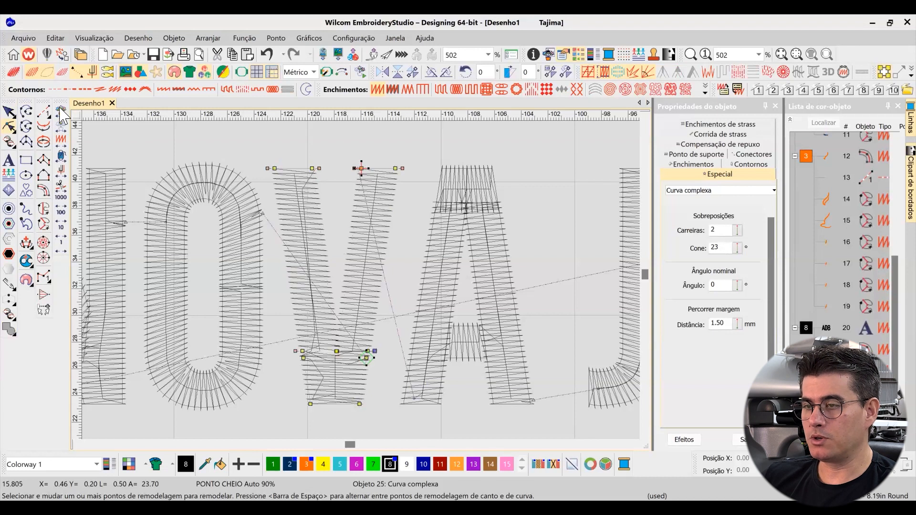
pyautogui.click(8, 113)
# Step: Turn TrueView back on and examine the corrected V beside the other copied letters
pyautogui.click(13, 74)
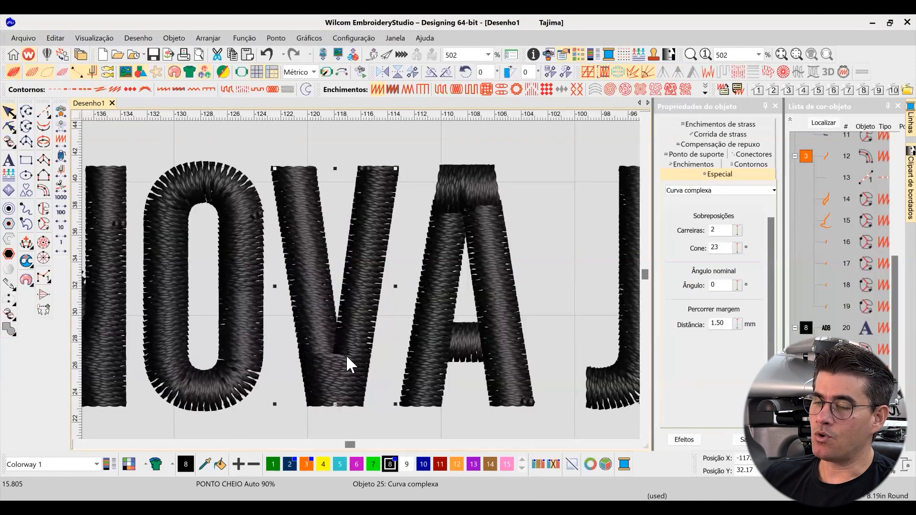
pyautogui.scroll(-1, 360, 278)
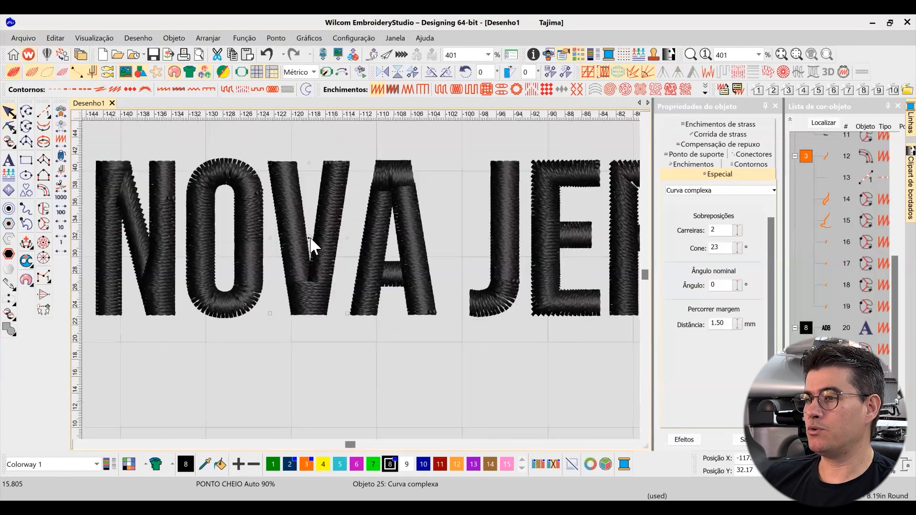
pyautogui.scroll(2, 360, 285)
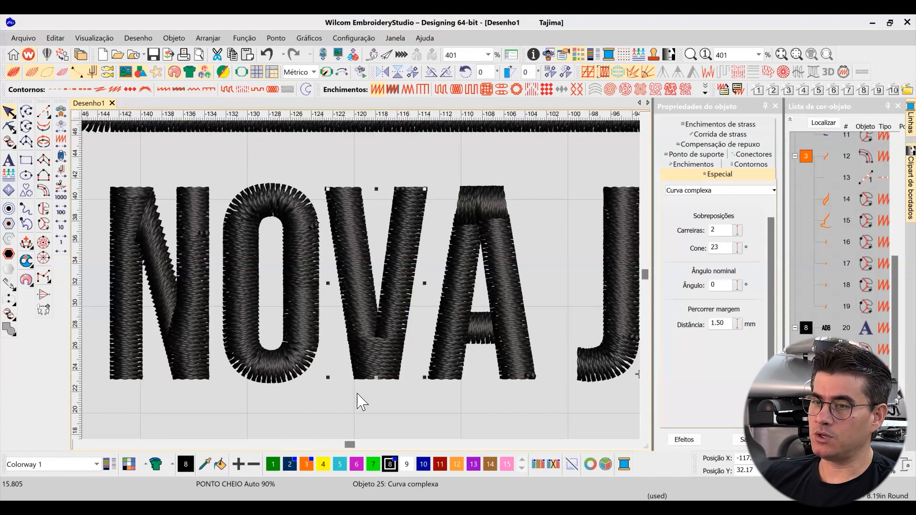
# Step: Break the copied letter N apart and weld its pieces into a single shape for reshaping
pyautogui.click(179, 296)
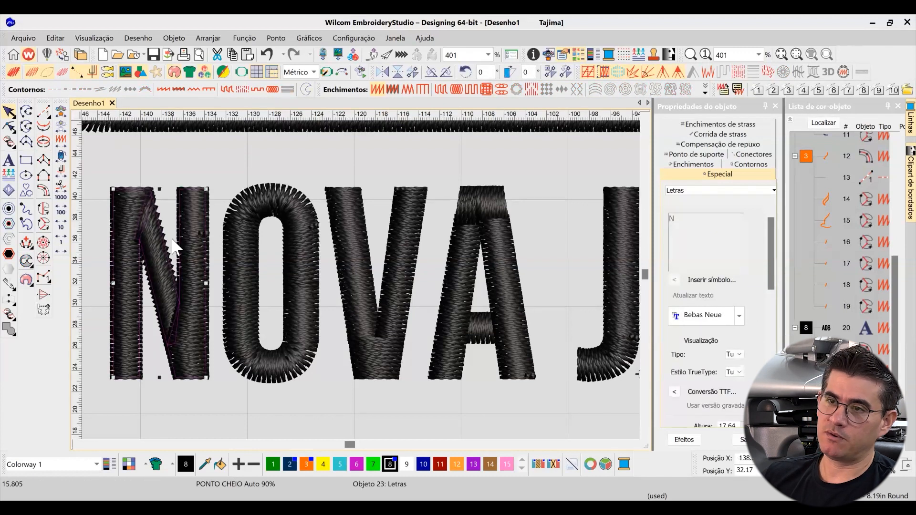
pyautogui.click(313, 159)
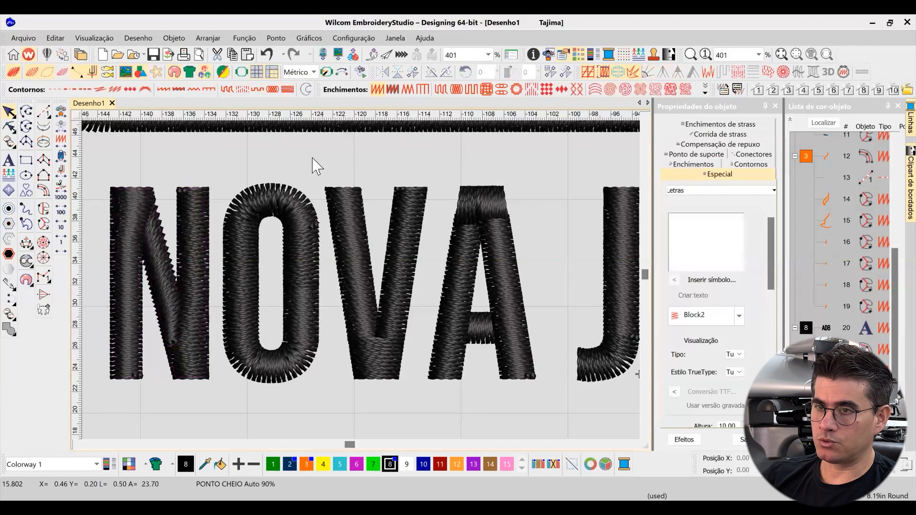
pyautogui.click(131, 213)
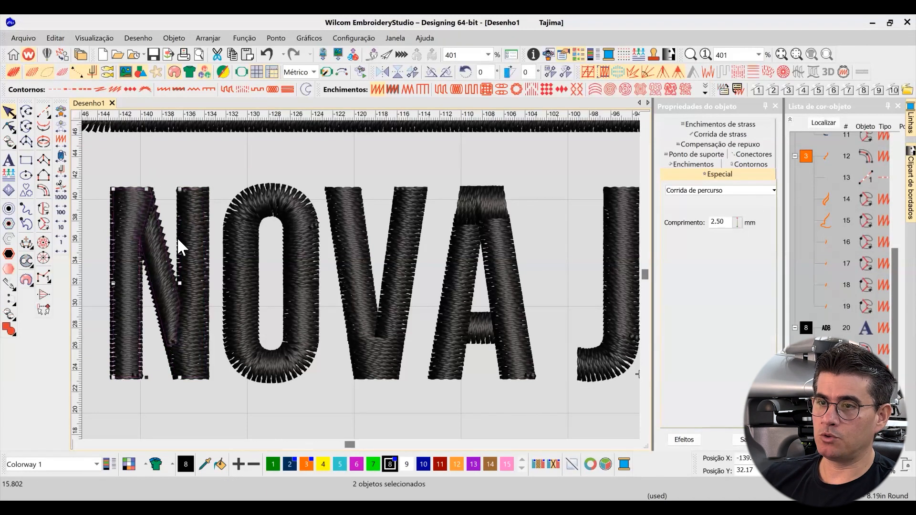
pyautogui.click(10, 330)
pyautogui.click(8, 126)
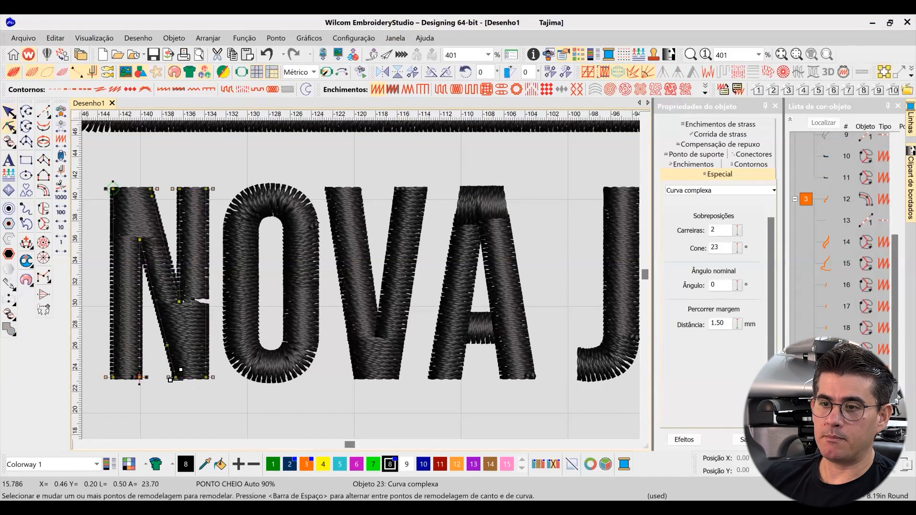
# Step: Try adjusting the stitch angle at the base of the N, undo back past the weld, and redo the weld
pyautogui.moveTo(213, 377); pyautogui.dragTo(222, 373)
pyautogui.hotkey('ctrl', 'z')
pyautogui.hotkey('ctrl', 'z')
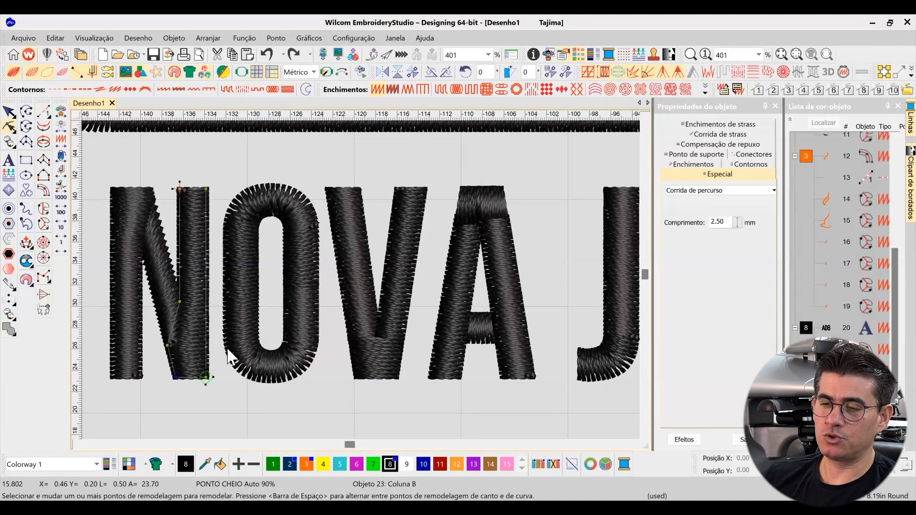
pyautogui.click(293, 54)
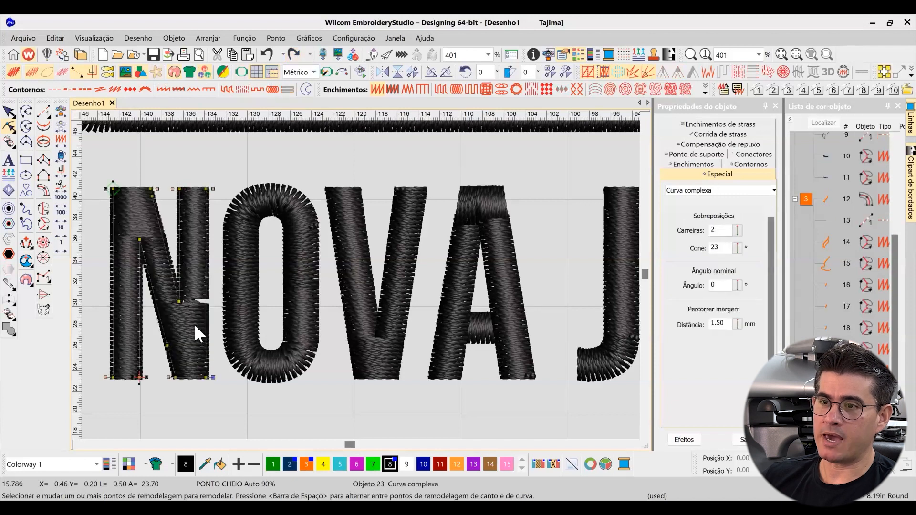
# Step: Adjust the stitch angle at the base of the N's right leg to close the gap in its stitching
pyautogui.scroll(3, 205, 310)
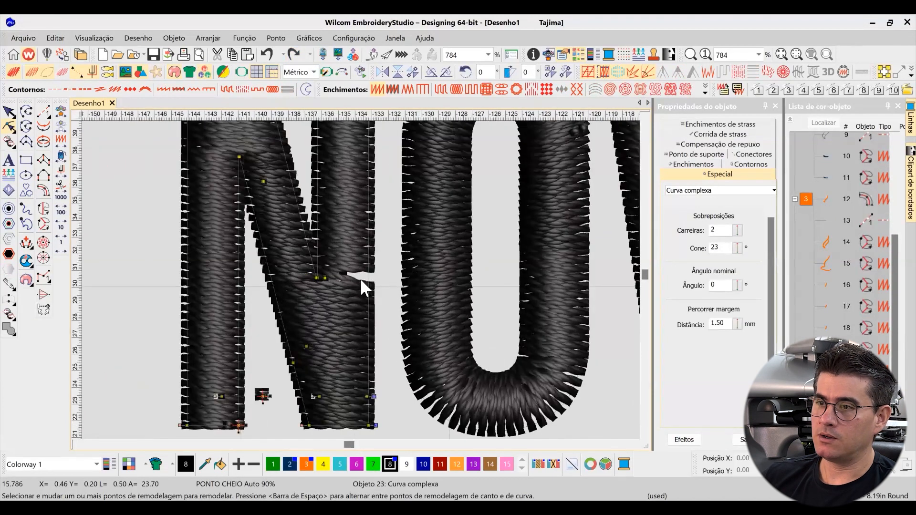
pyautogui.scroll(-1, 360, 278)
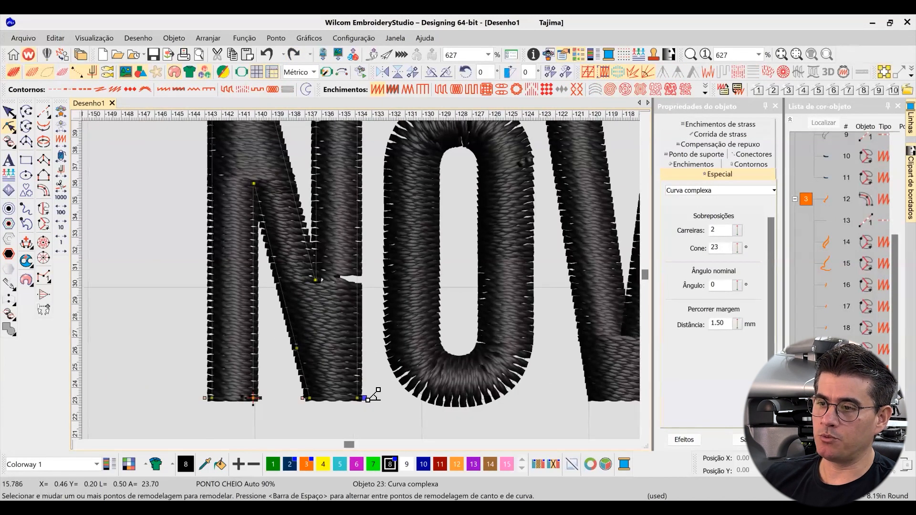
pyautogui.moveTo(369, 398); pyautogui.dragTo(368, 394)
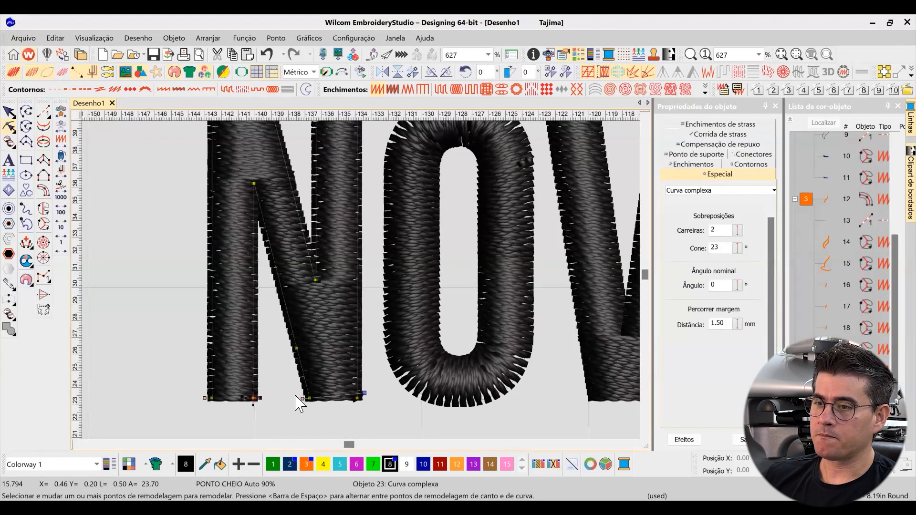
# Step: Examine the stitching of the corrected N and V beside the O and A in the copied NOVA text
pyautogui.scroll(-2, 363, 282)
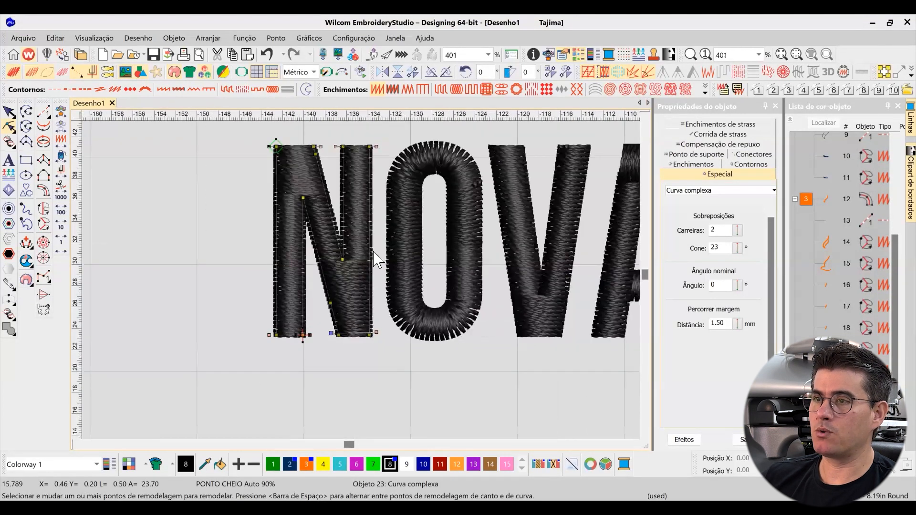
pyautogui.scroll(-1, 375, 272)
pyautogui.press('z')
pyautogui.moveTo(431, 340); pyautogui.dragTo(489, 325)
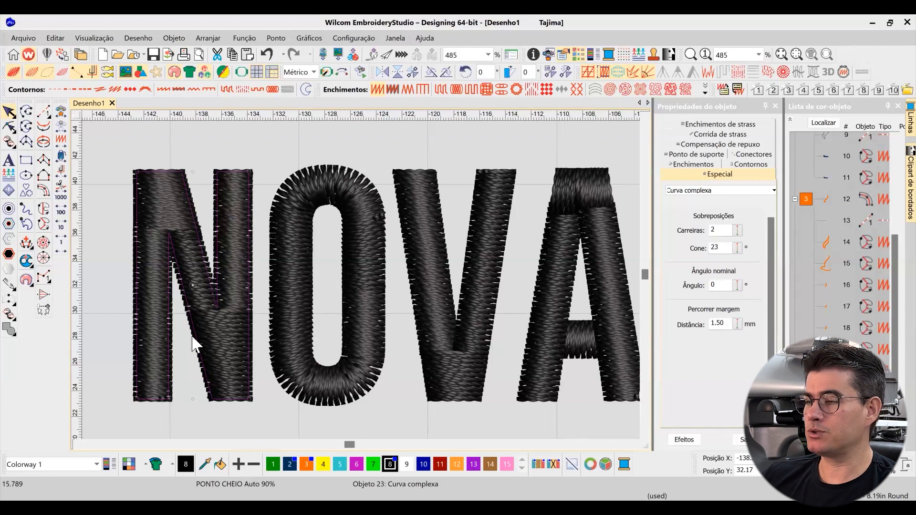
pyautogui.click(468, 322)
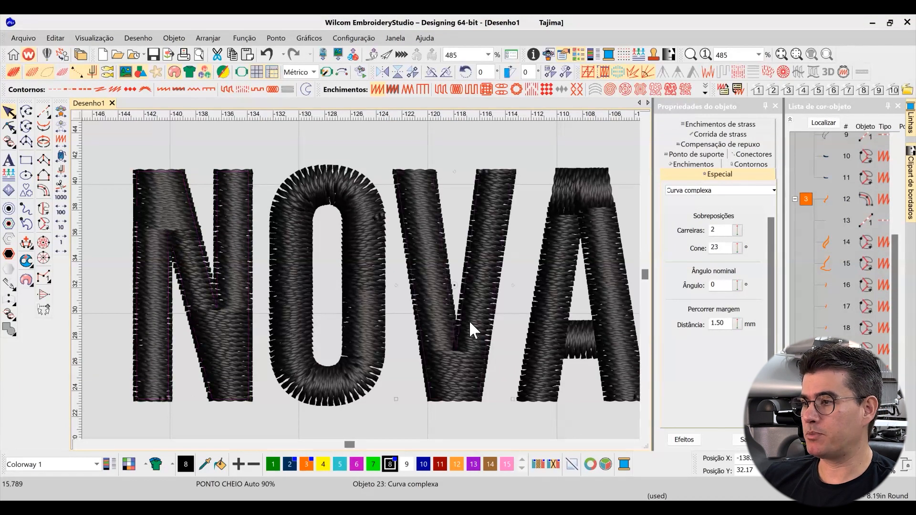
pyautogui.click(635, 444)
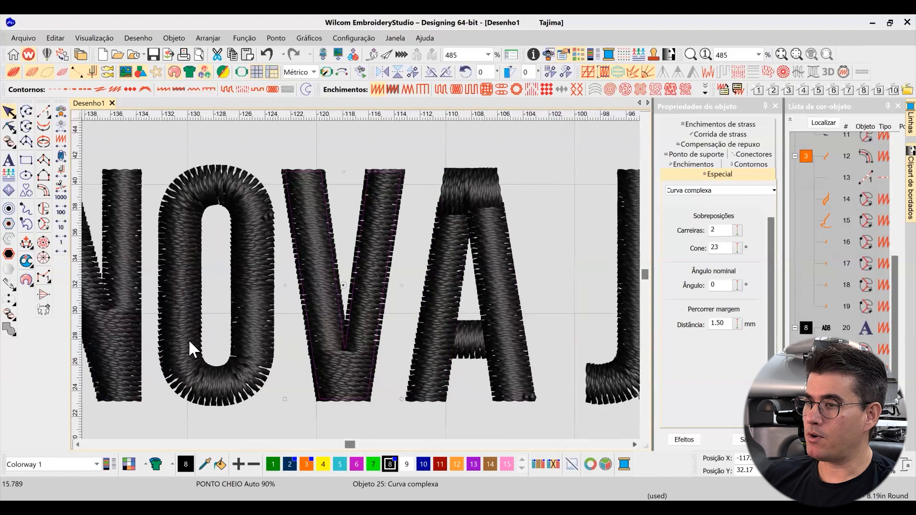
pyautogui.click(162, 234)
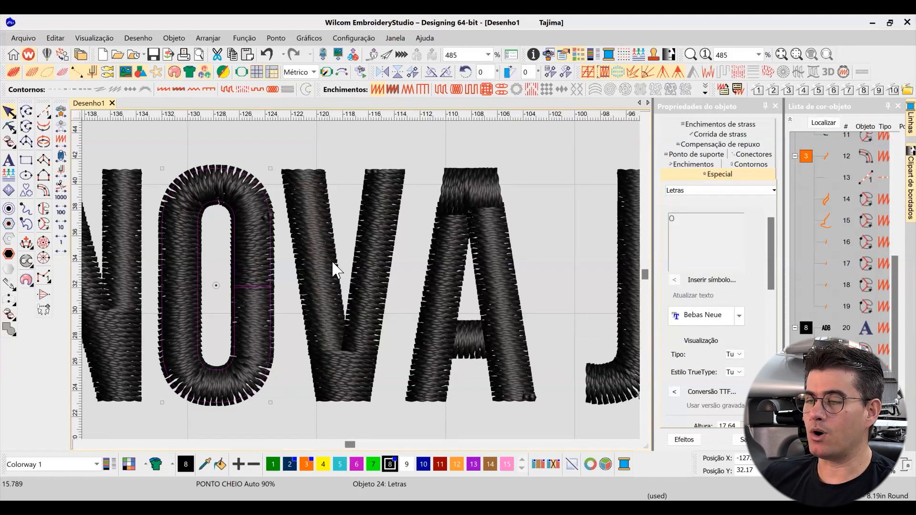
pyautogui.click(368, 262)
# Step: Break the copied letter A apart and weld its column pieces into a single shape
pyautogui.click(454, 250)
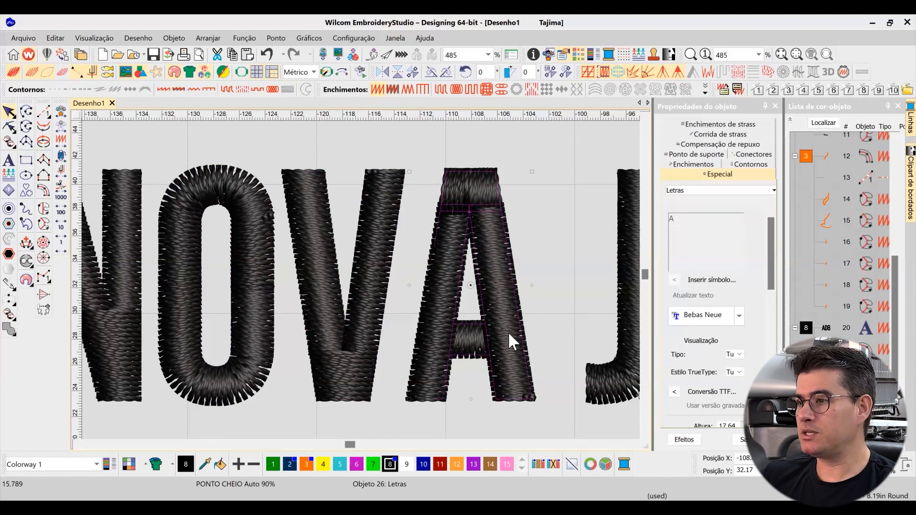
pyautogui.click(635, 445)
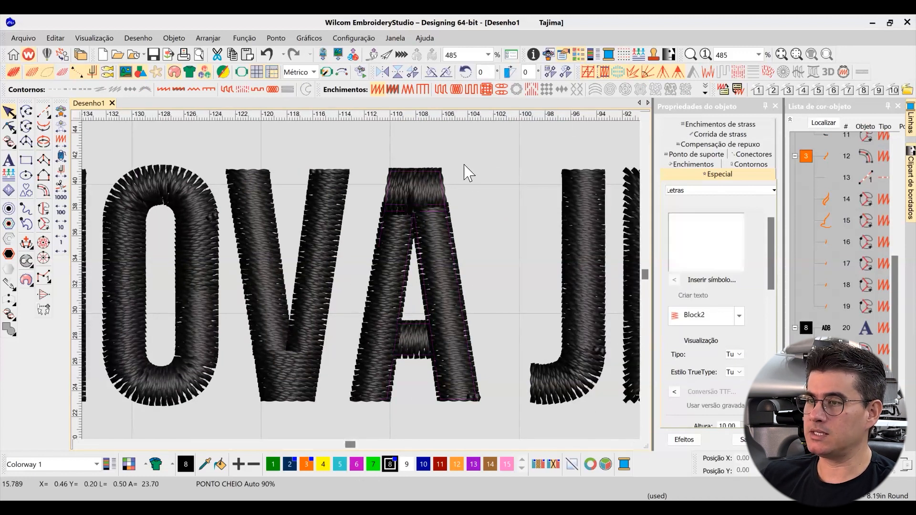
pyautogui.click(501, 207)
pyautogui.click(392, 260)
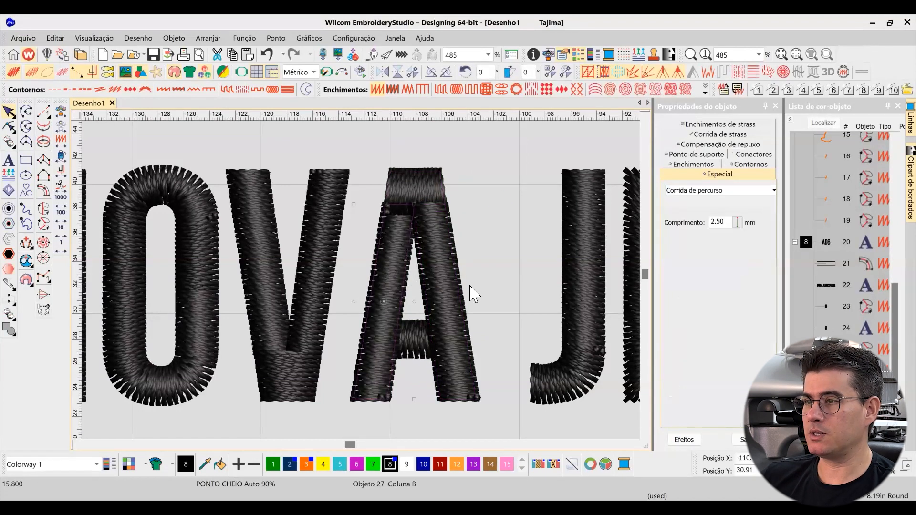
pyautogui.click(419, 347)
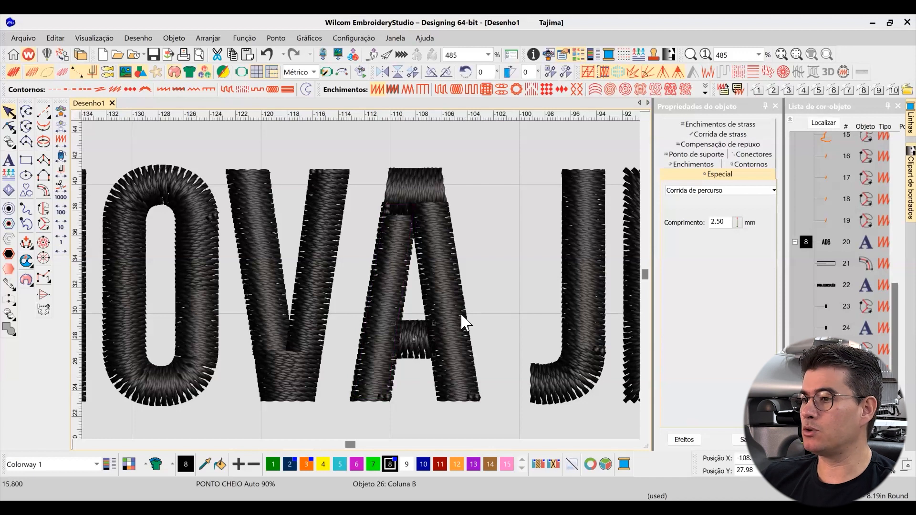
pyautogui.moveTo(420, 353); pyautogui.dragTo(422, 301)
pyautogui.press('Escape')
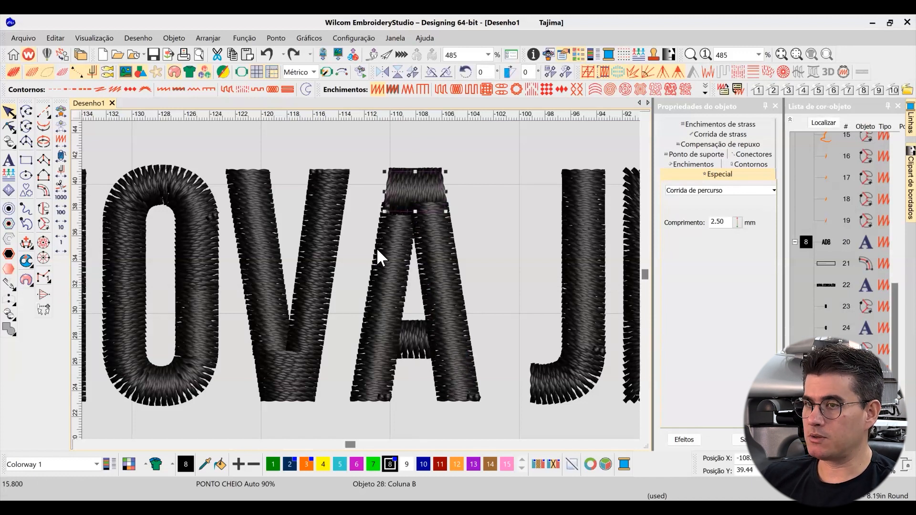
pyautogui.click(390, 250)
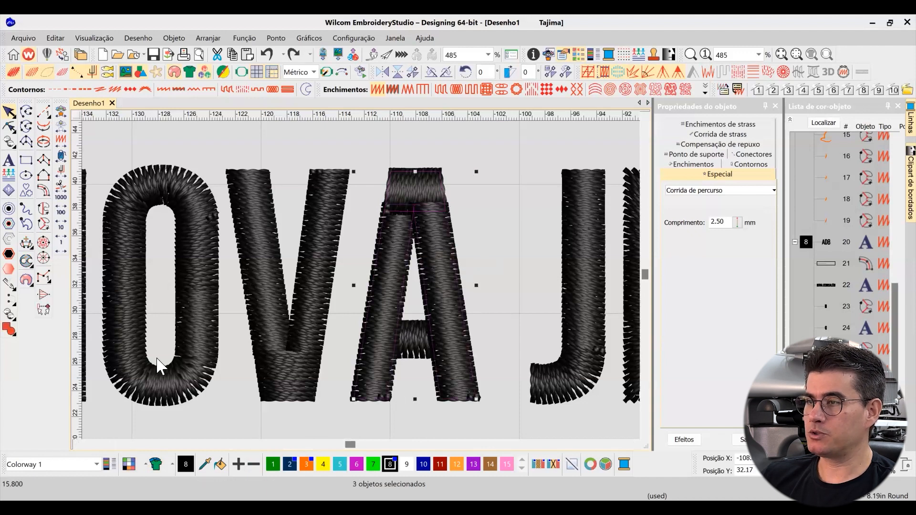
pyautogui.click(9, 329)
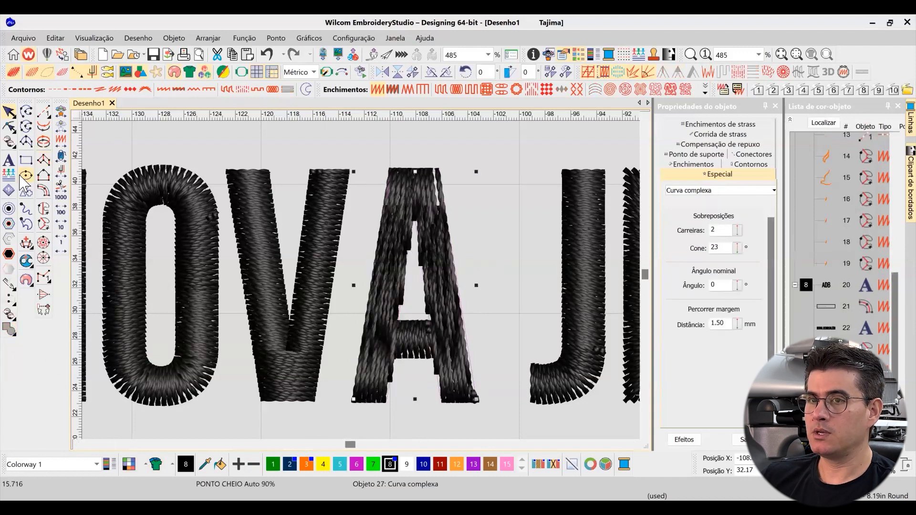
# Step: Reshape the welded A so its upper stitch angle runs horizontally across the point where its two legs meet
pyautogui.click(9, 126)
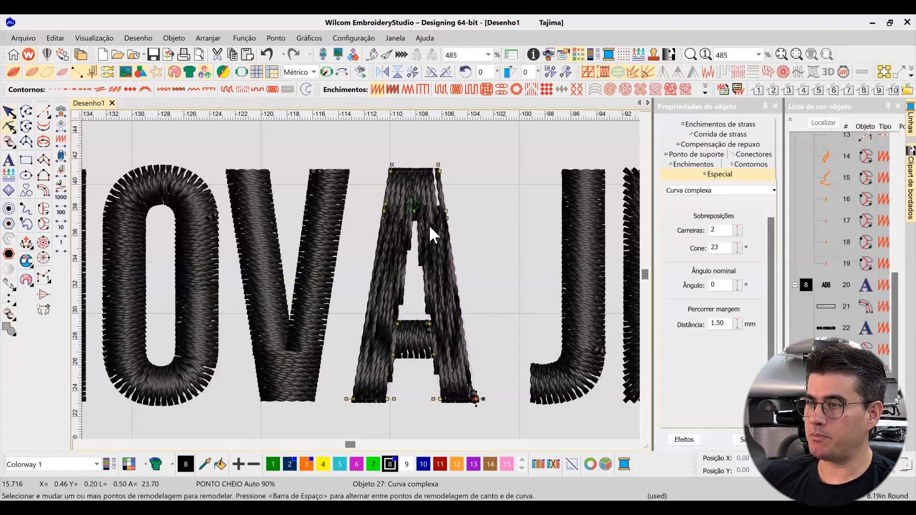
pyautogui.click(447, 218)
pyautogui.press('Delete')
pyautogui.moveTo(430, 186); pyautogui.dragTo(453, 211)
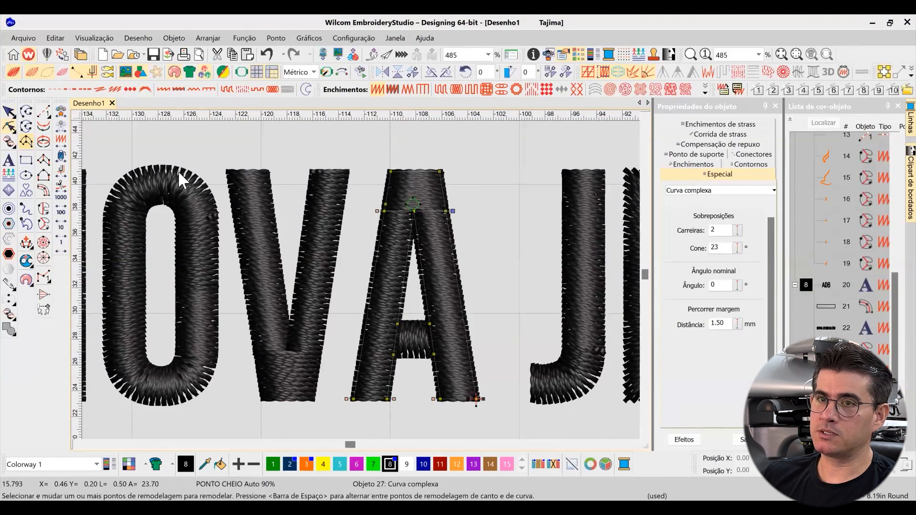
# Step: Examine the corrected NOVA letters and the uncorrected letters of the copied JERUSALÉM, including the joint of the R
pyautogui.scroll(-5, 360, 279)
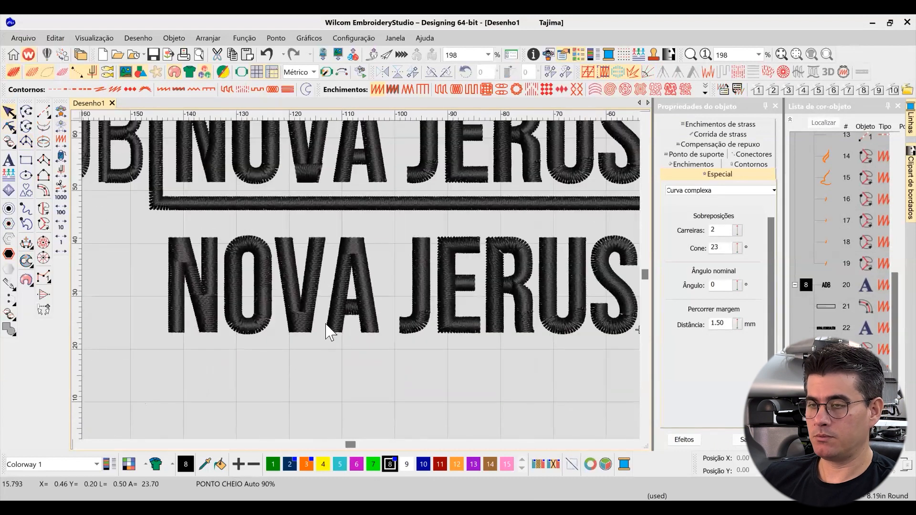
pyautogui.press('b')
pyautogui.moveTo(173, 235); pyautogui.dragTo(376, 344)
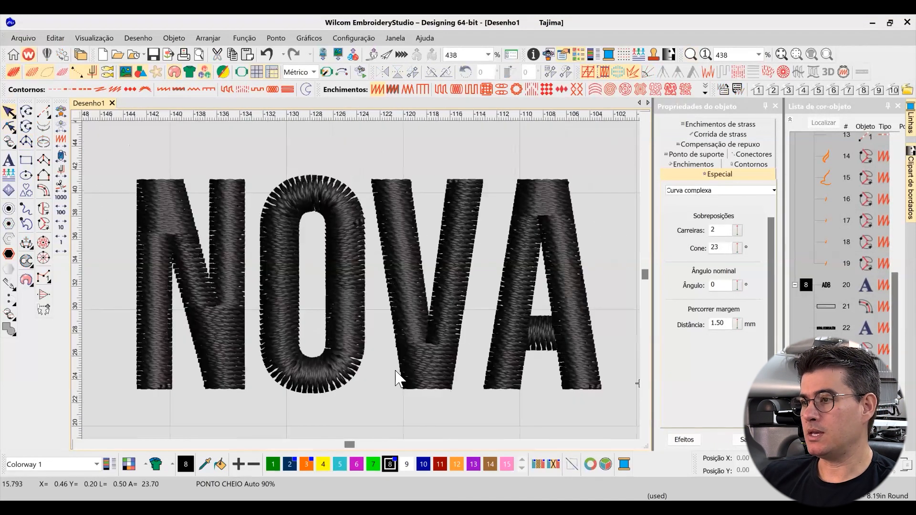
pyautogui.click(635, 445)
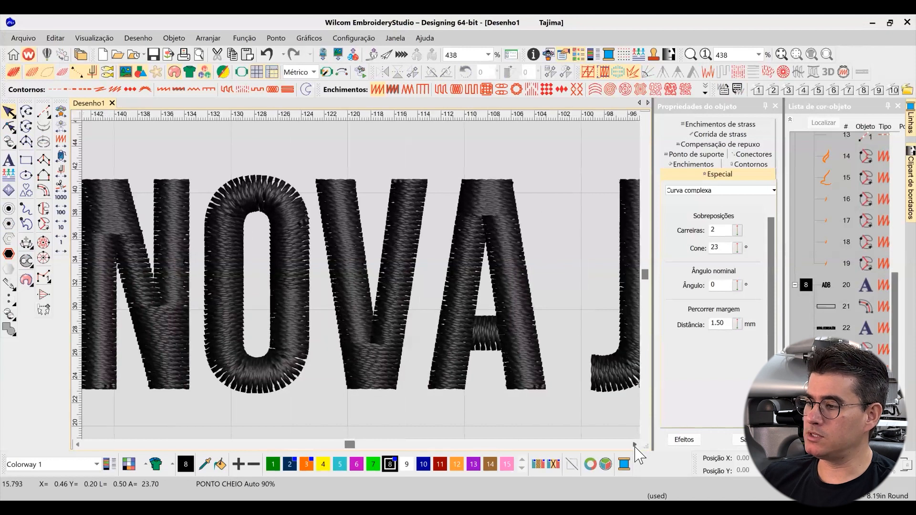
pyautogui.click(635, 445)
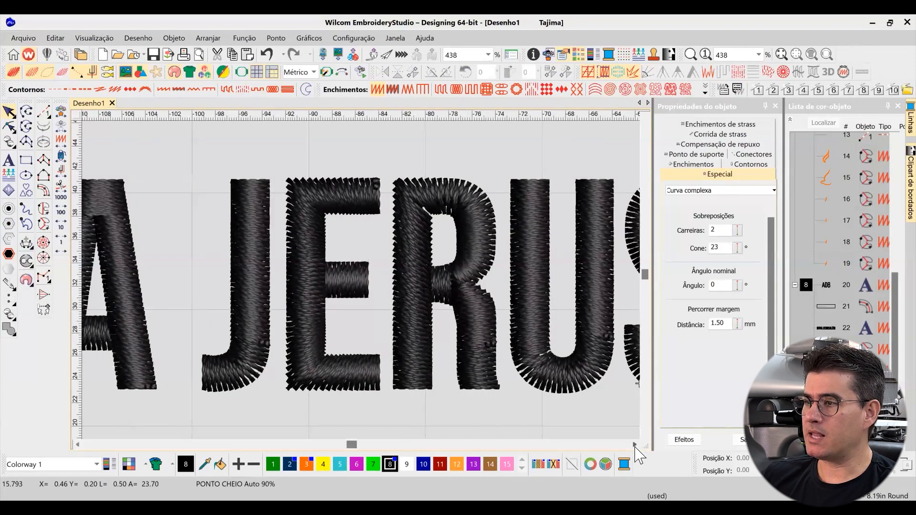
pyautogui.click(635, 445)
pyautogui.click(362, 319)
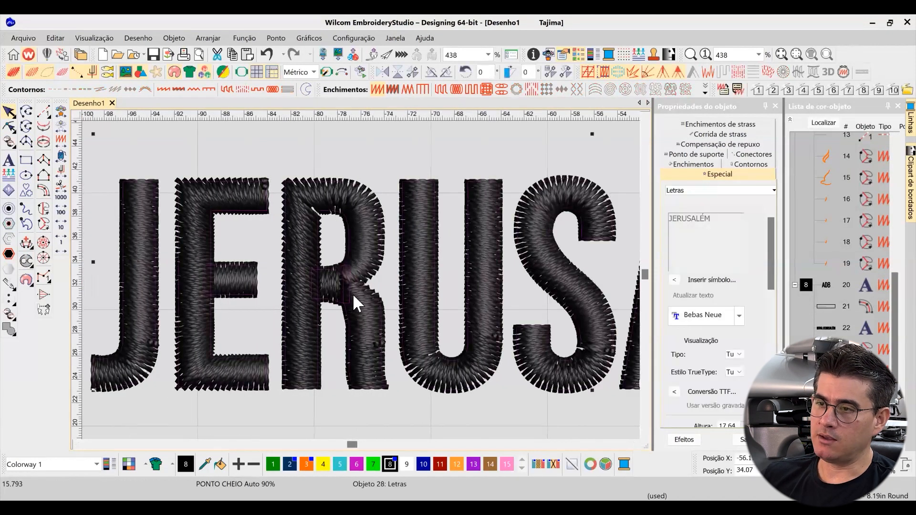
pyautogui.press('Escape')
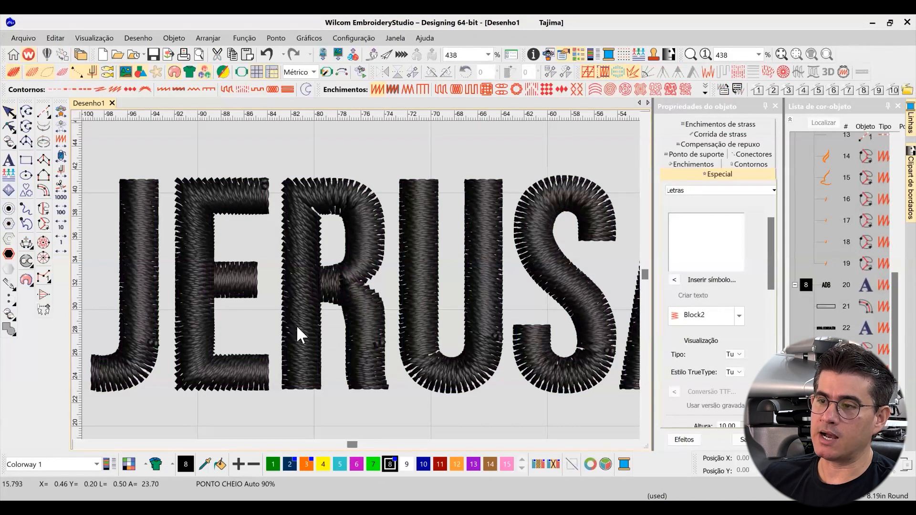
# Step: Outline the curved leg of the copied R as a complex curve, overlapping the R's straight stem
pyautogui.click(46, 220)
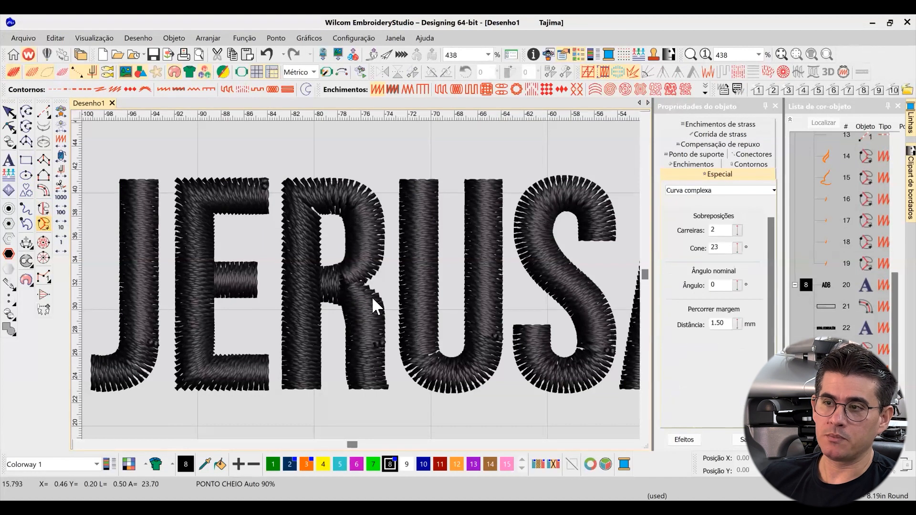
pyautogui.click(307, 302)
pyautogui.click(338, 303)
pyautogui.click(344, 314)
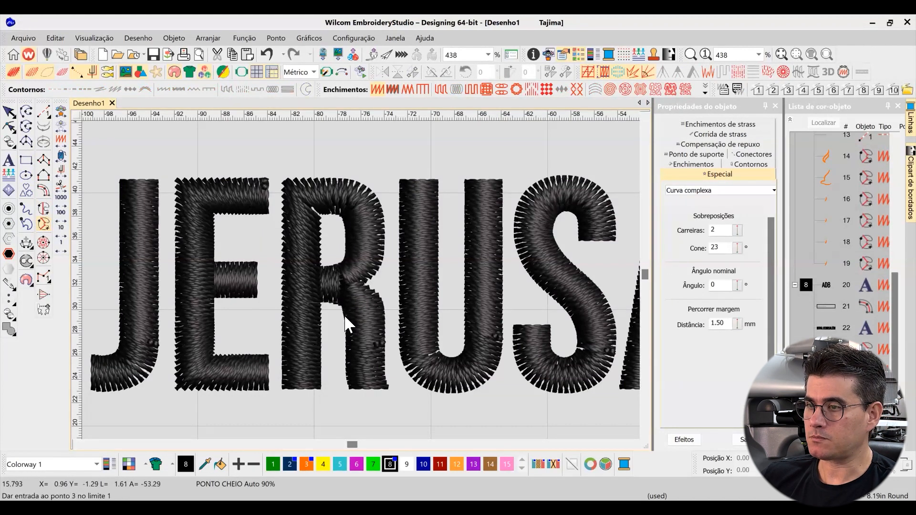
pyautogui.click(346, 351)
pyautogui.click(346, 372)
pyautogui.click(344, 389)
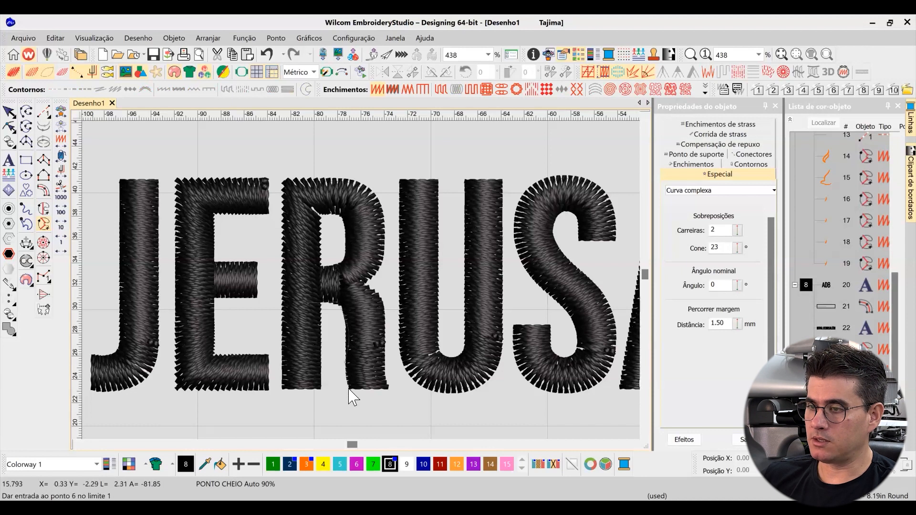
pyautogui.click(390, 389)
pyautogui.click(384, 362)
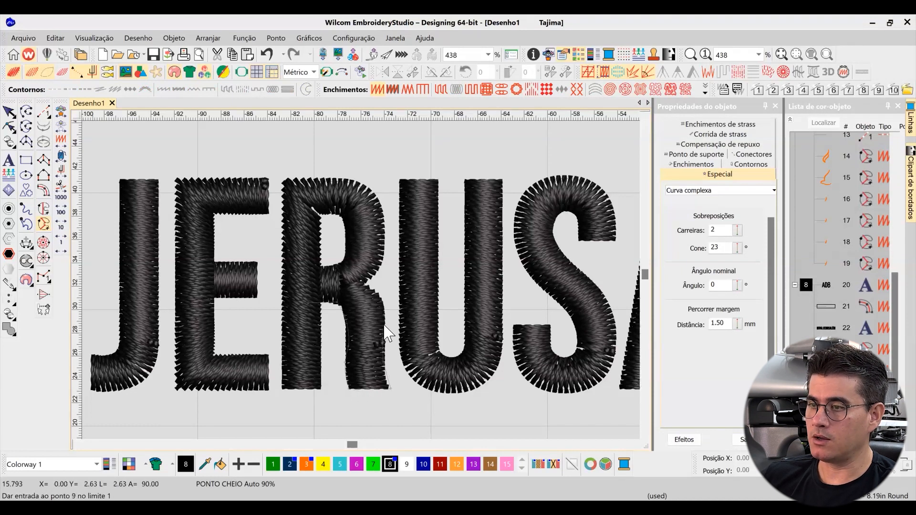
pyautogui.click(381, 309)
pyautogui.click(376, 292)
pyautogui.click(354, 280)
pyautogui.click(319, 270)
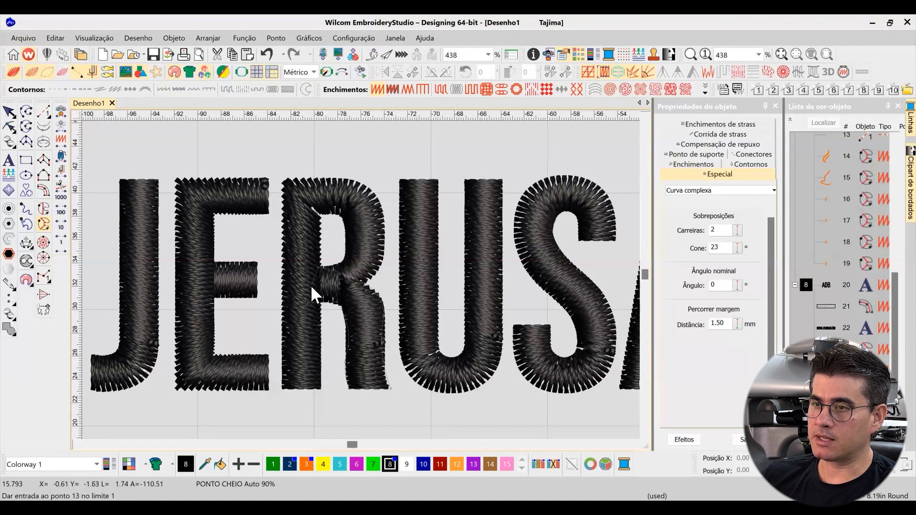
# Step: Close the R leg outline, generate its stitches and recolor the new object with color 11
pyautogui.press('Return')
pyautogui.press('Return')
pyautogui.press('Return')
pyautogui.press('Return')
pyautogui.click(10, 111)
pyautogui.click(440, 464)
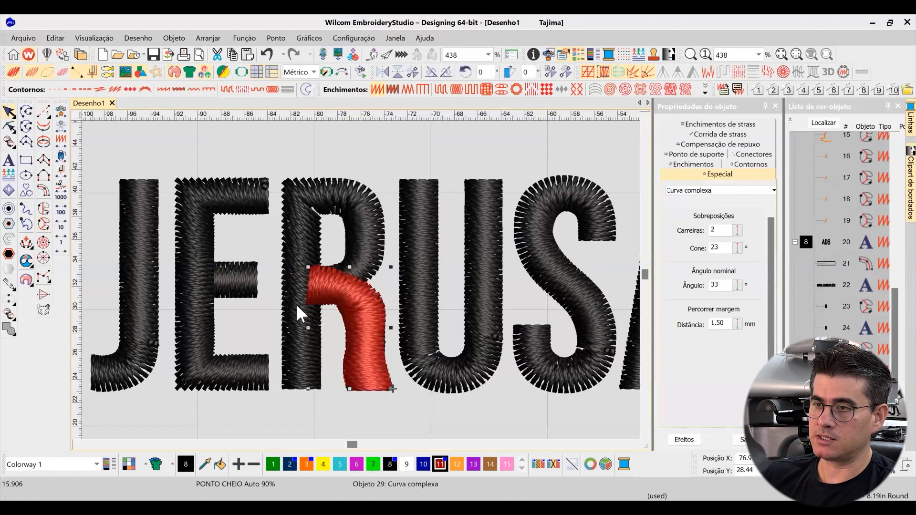
# Step: Reshape the red R leg by adjusting its outline points at the upper bend and along its inner edge
pyautogui.click(9, 126)
pyautogui.moveTo(354, 277); pyautogui.dragTo(352, 273)
pyautogui.click(343, 316)
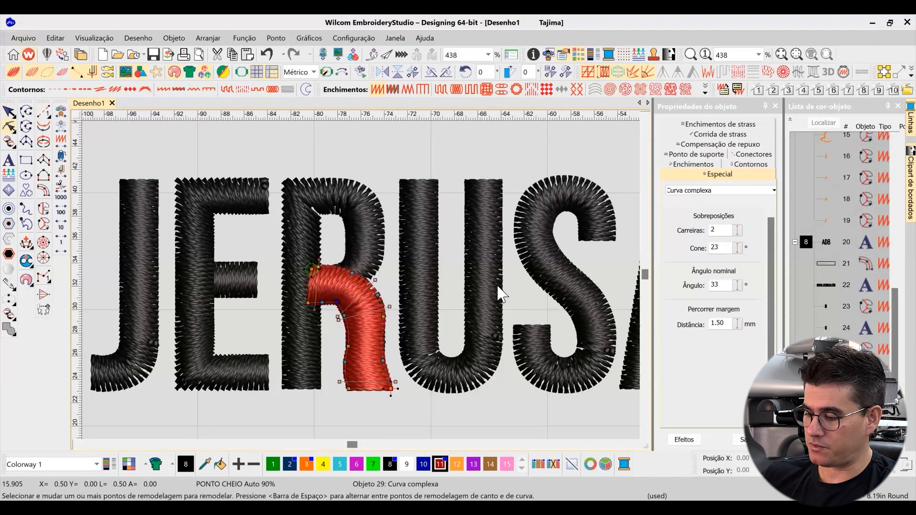
pyautogui.click(347, 365)
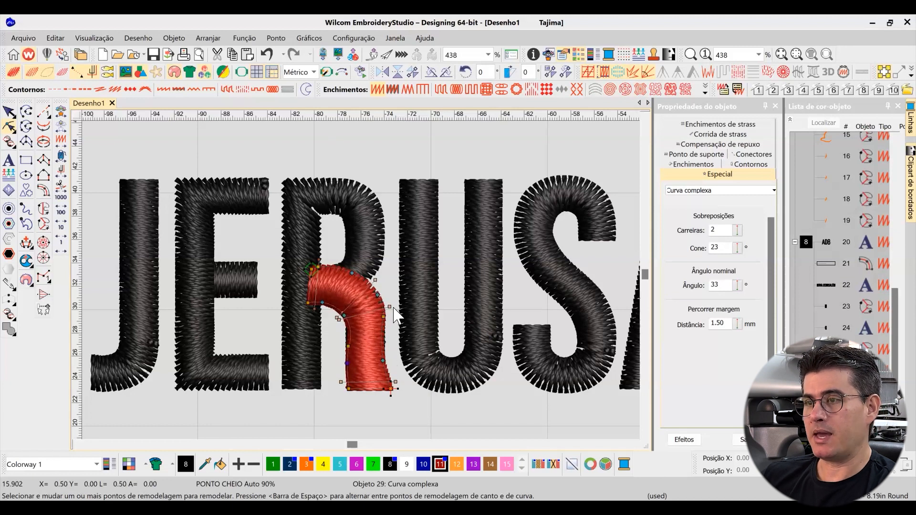
pyautogui.click(9, 112)
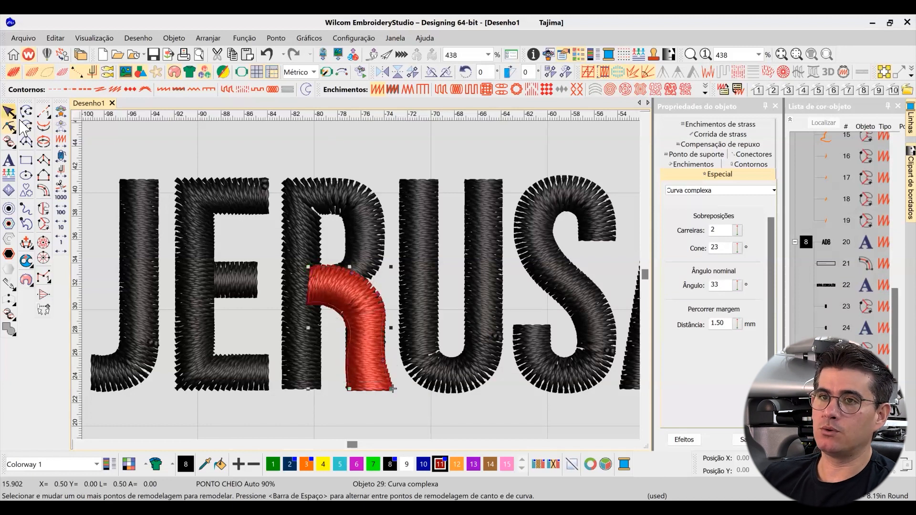
pyautogui.click(369, 256)
pyautogui.click(380, 341)
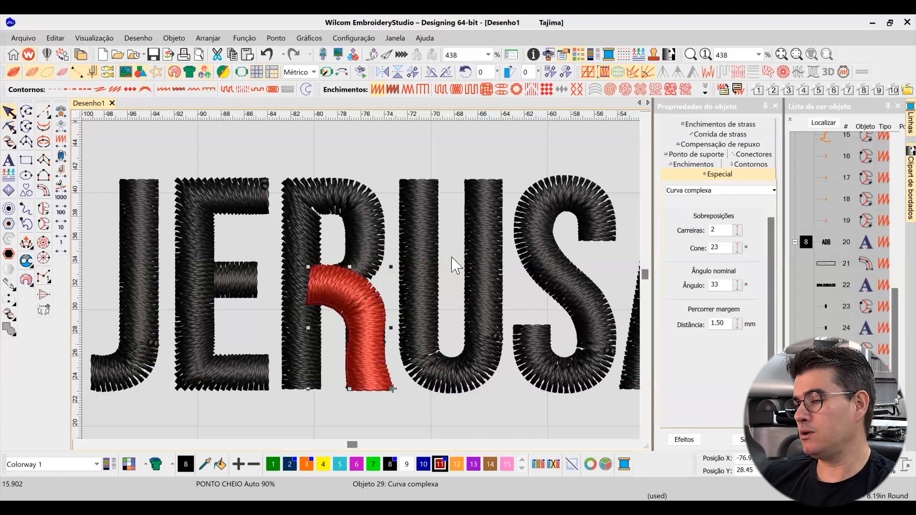
# Step: Examine the remaining copied letters of JERUSALÉM and compare the copy with the original framed lettering
pyautogui.click(635, 444)
pyautogui.moveTo(634, 444); pyautogui.dragTo(635, 445)
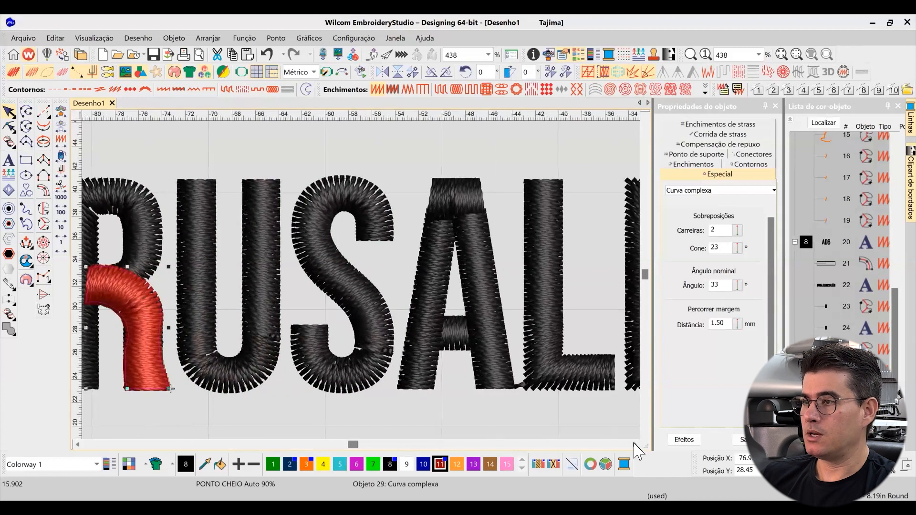
pyautogui.scroll(-1, 361, 282)
pyautogui.scroll(-6, 361, 281)
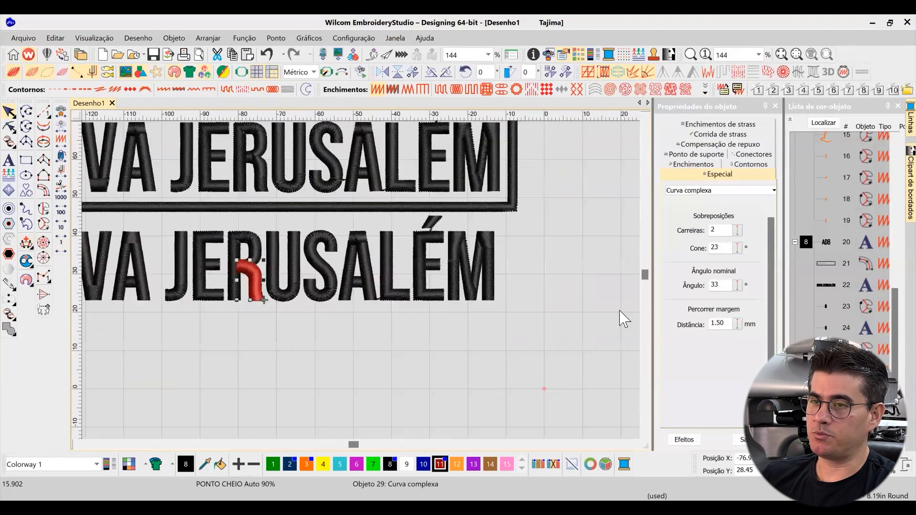
pyautogui.scroll(-1, 367, 286)
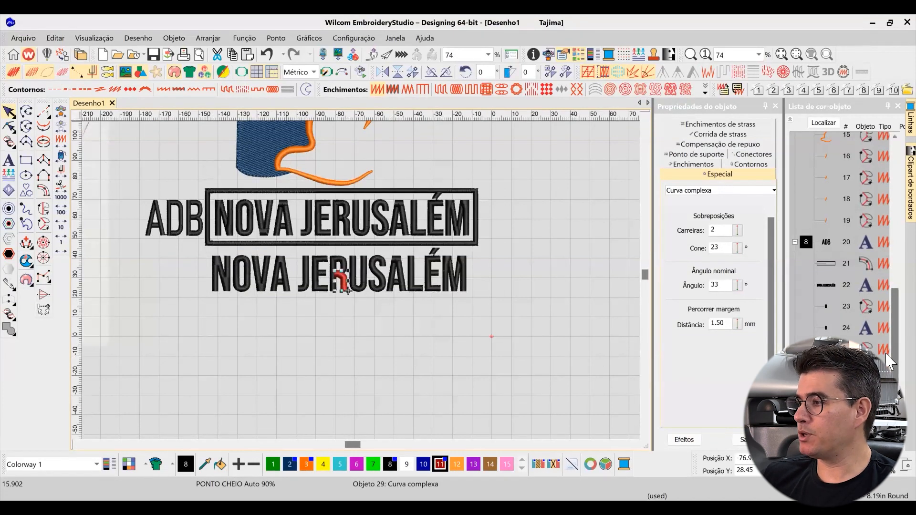
pyautogui.scroll(-1, 831, 330)
# Step: Locate the corrected N and V of the copy in the color-object list
pyautogui.click(823, 316)
pyautogui.click(827, 325)
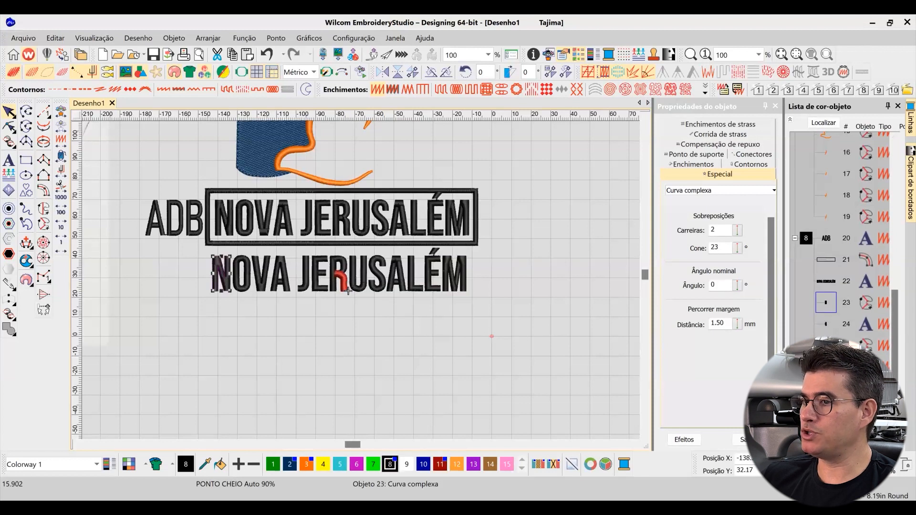
pyautogui.click(826, 345)
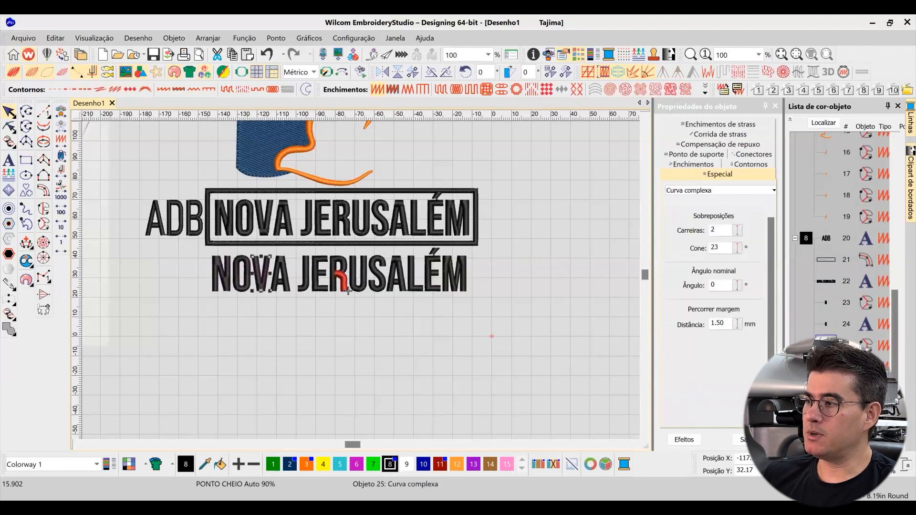
# Step: Move the exit point of the copy's N to its right stem and the O's entry point to the side facing it
pyautogui.press('t')
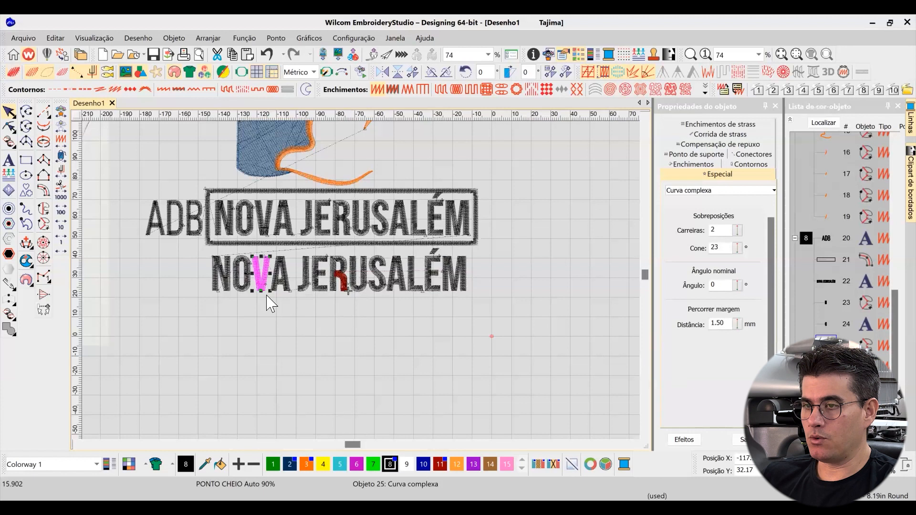
pyautogui.click(216, 262)
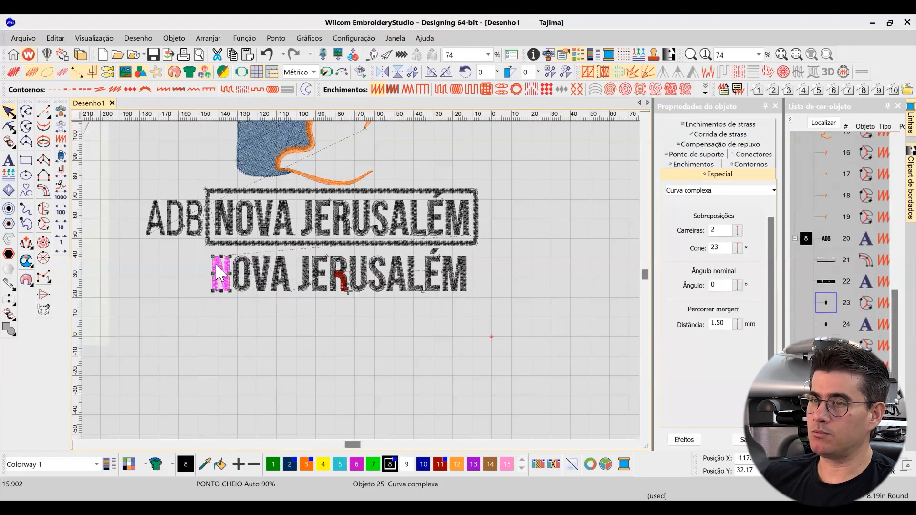
pyautogui.scroll(2, 239, 286)
pyautogui.scroll(3, 363, 286)
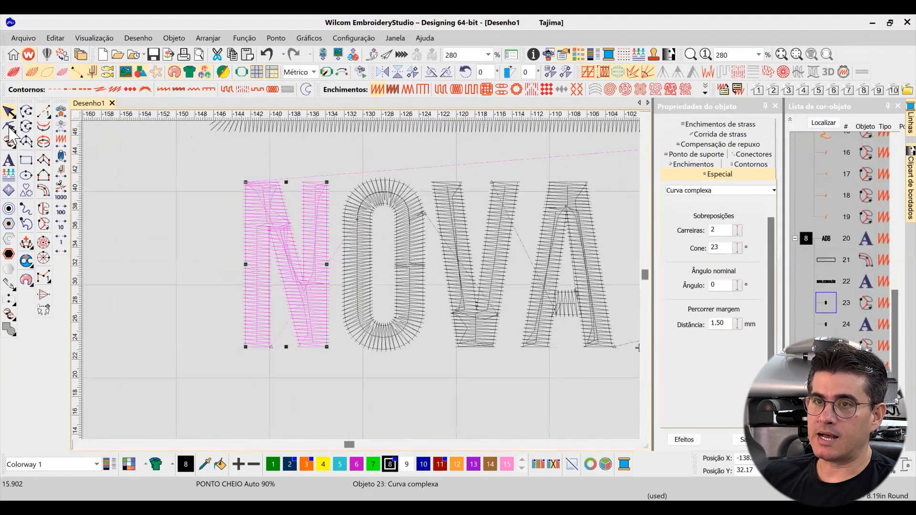
pyautogui.press('h')
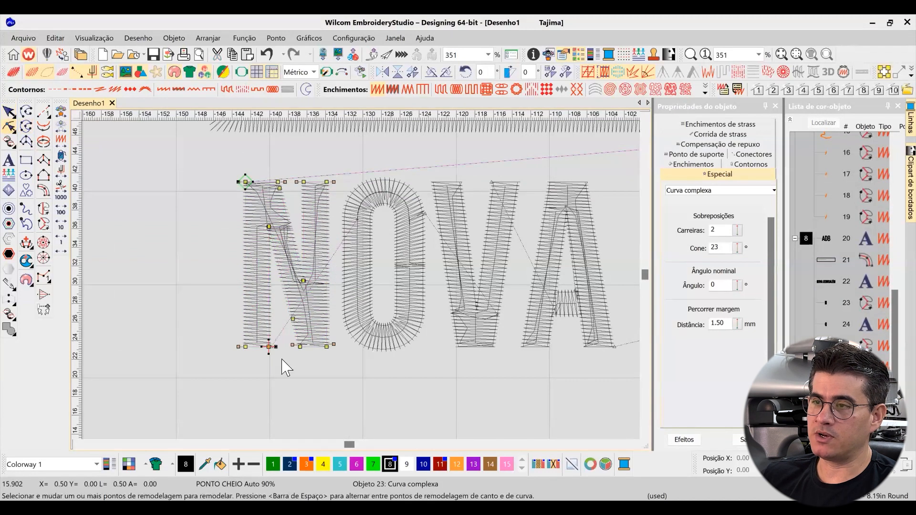
pyautogui.scroll(1, 362, 286)
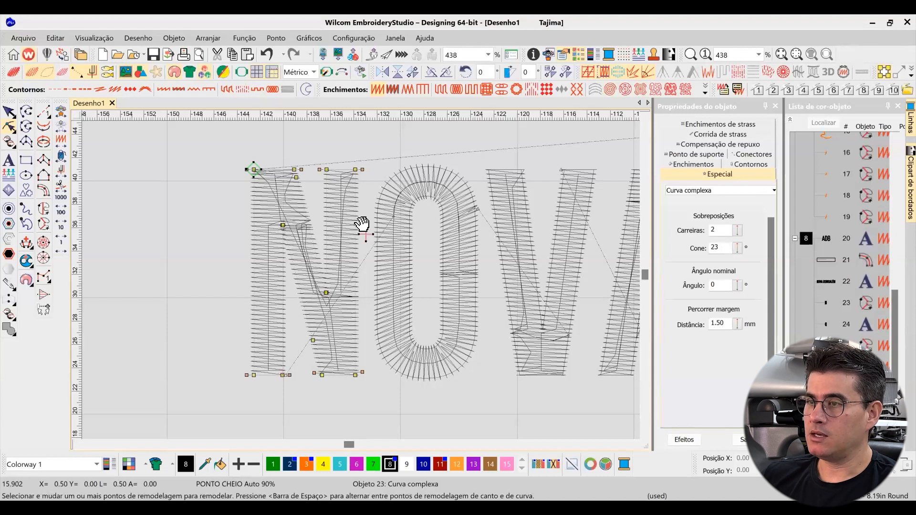
pyautogui.click(379, 221)
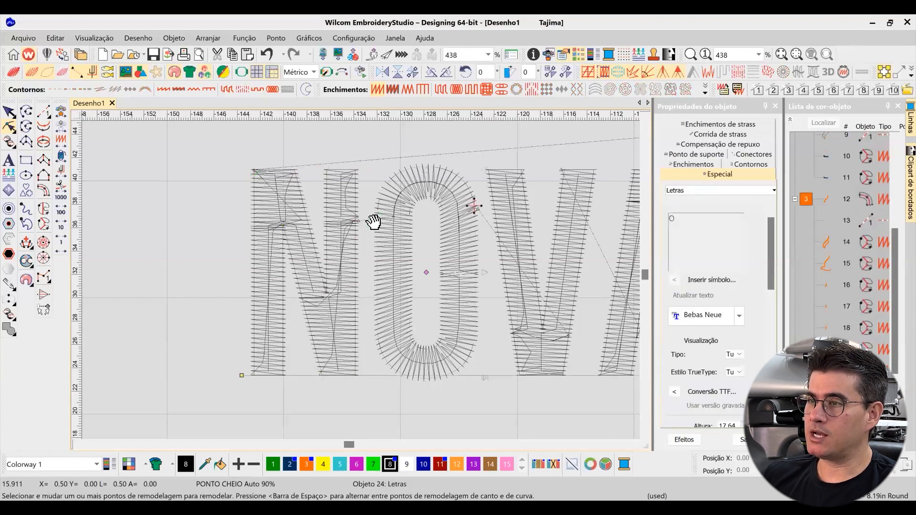
pyautogui.click(374, 219)
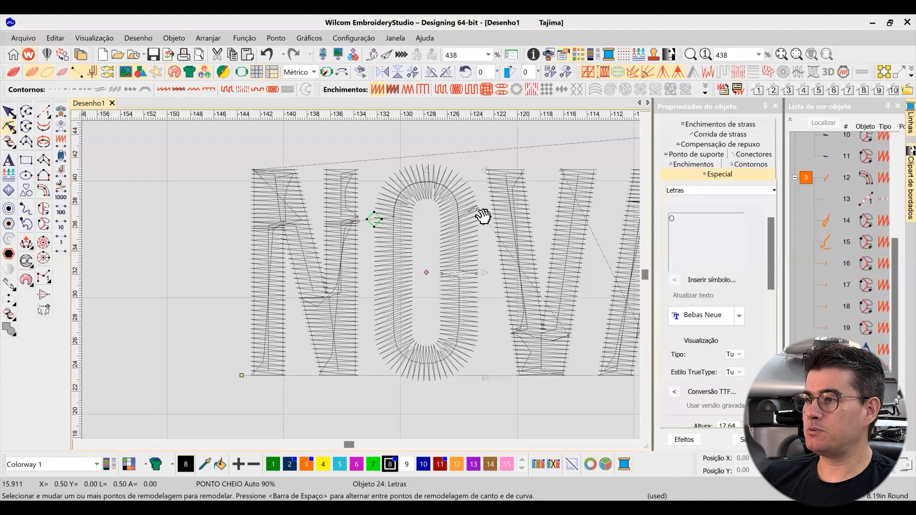
# Step: Place the copied V's entry point on its upper left edge beside the O and its exit point below the base
pyautogui.click(537, 246)
pyautogui.moveTo(568, 336); pyautogui.dragTo(492, 218)
pyautogui.moveTo(571, 163)
pyautogui.mouseDown()
pyautogui.moveTo(587, 353)
pyautogui.moveTo(576, 395)
pyautogui.mouseUp()
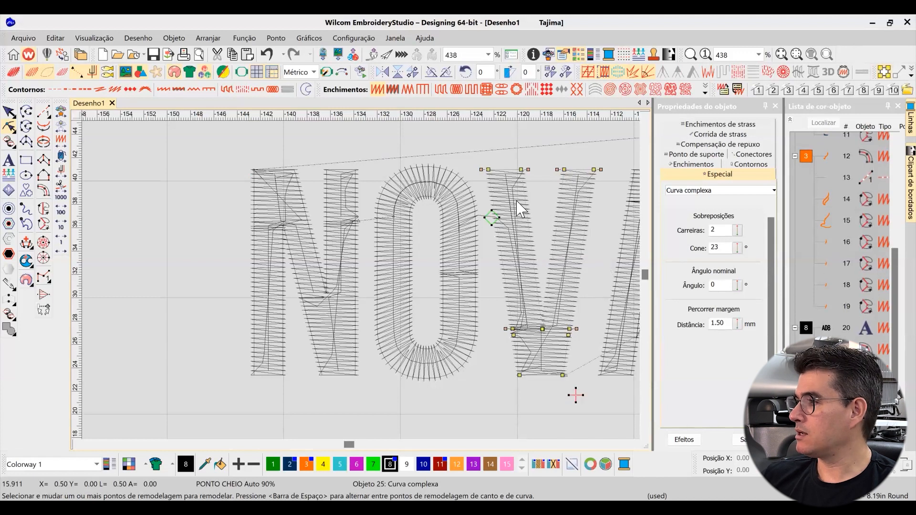
pyautogui.click(9, 112)
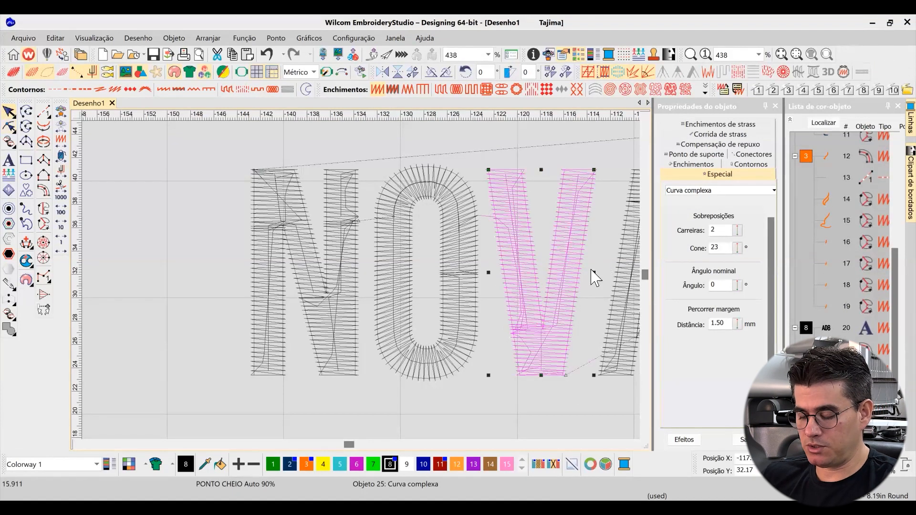
# Step: Compare the embroidered lettering and its copy with the original ADB Nova Jerusalém artwork
pyautogui.press('t')
pyautogui.scroll(-3, 347, 276)
pyautogui.press('t')
pyautogui.press('t')
pyautogui.scroll(-3, 334, 286)
pyautogui.scroll(-1, 359, 285)
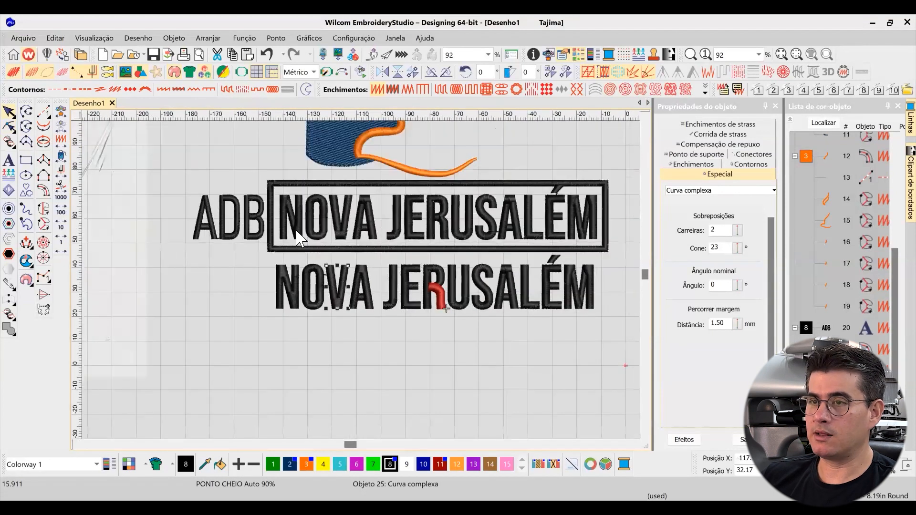
pyautogui.scroll(-1, 327, 253)
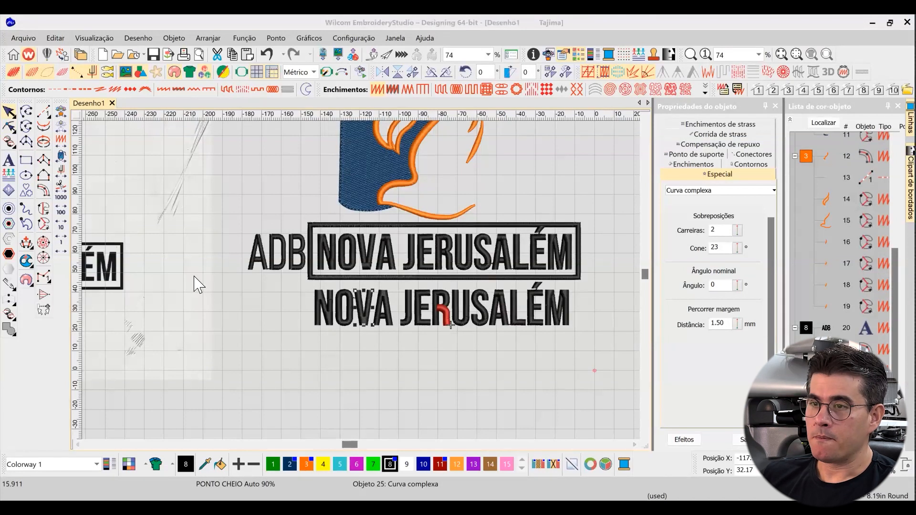
pyautogui.scroll(-1, 411, 300)
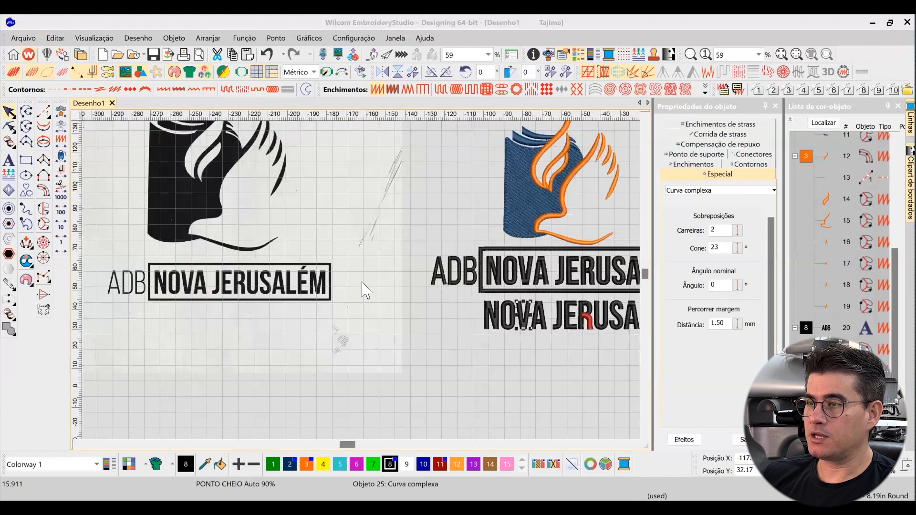
pyautogui.scroll(3, 364, 287)
pyautogui.scroll(-2, 364, 287)
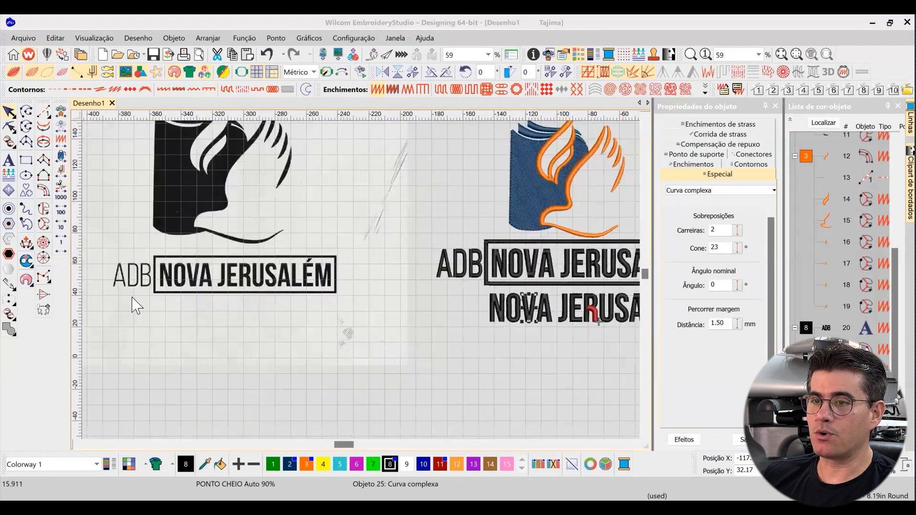
pyautogui.scroll(5, 364, 286)
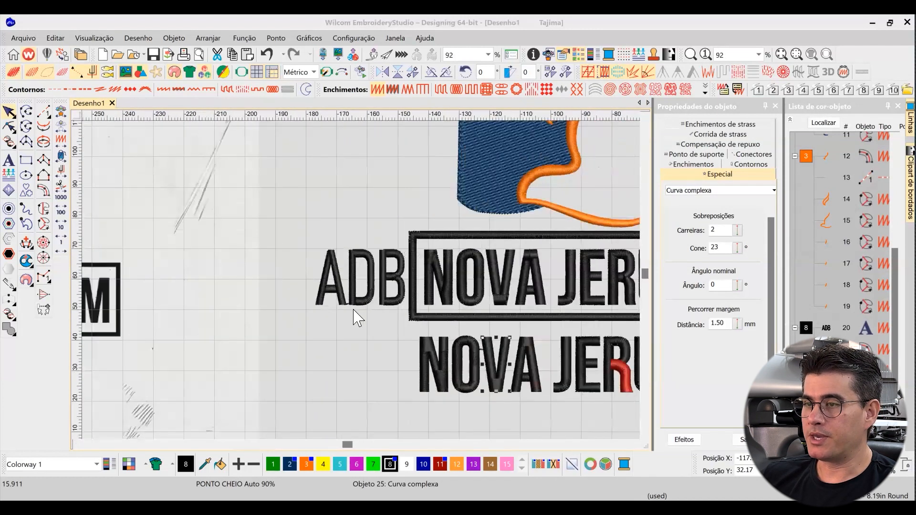
# Step: Break the ADB lettering apart into separate letters and split the D into its component shapes
pyautogui.scroll(2, 341, 339)
pyautogui.click(359, 344)
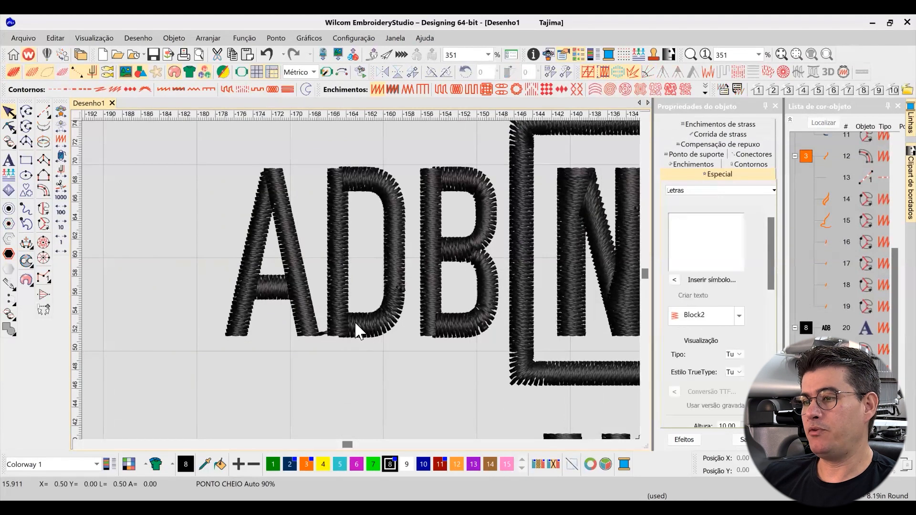
pyautogui.scroll(2, 354, 322)
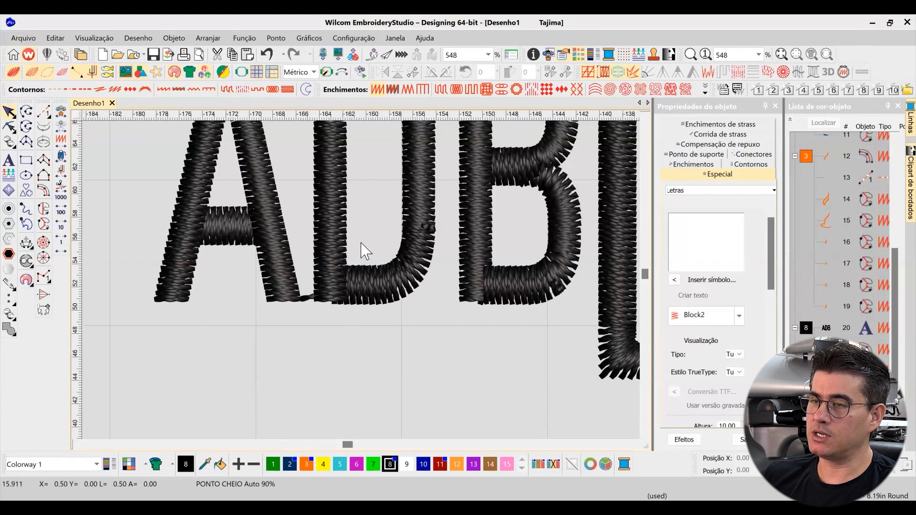
pyautogui.scroll(-2, 362, 252)
pyautogui.scroll(1, 360, 278)
pyautogui.click(287, 245)
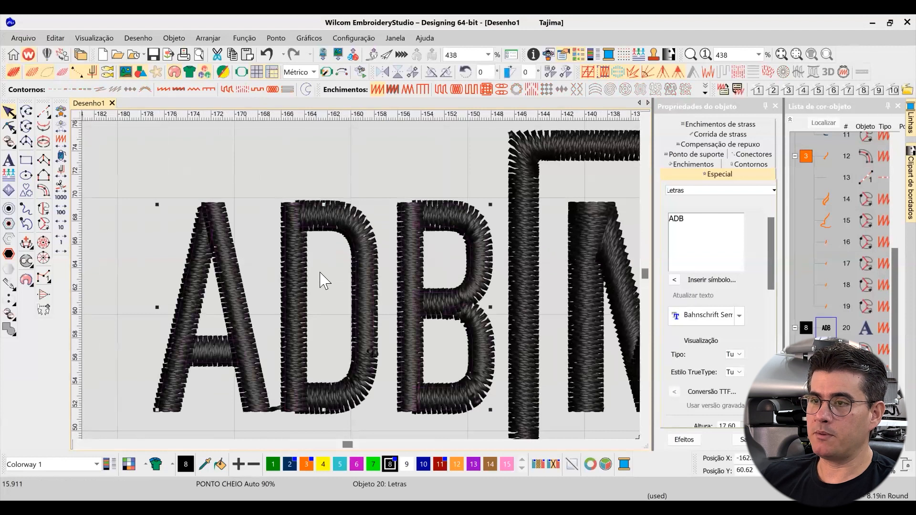
pyautogui.hotkey('ctrl', 'k')
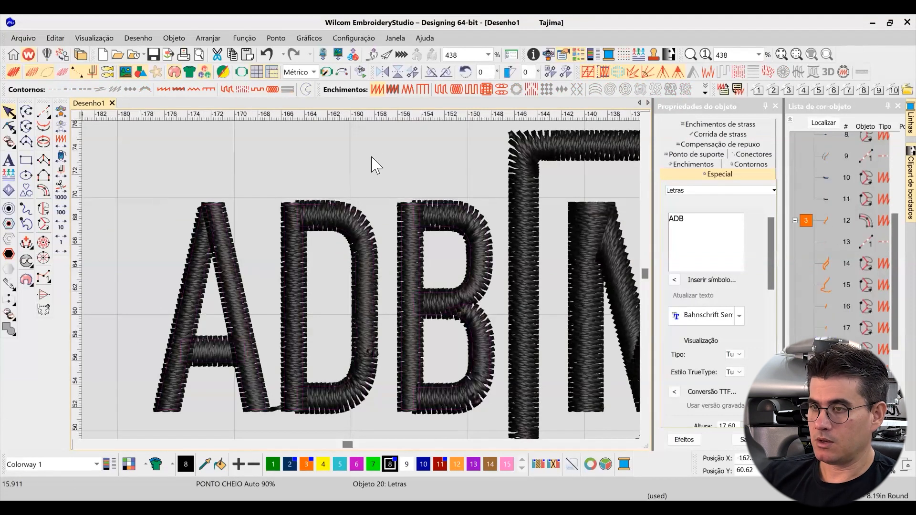
pyautogui.click(317, 213)
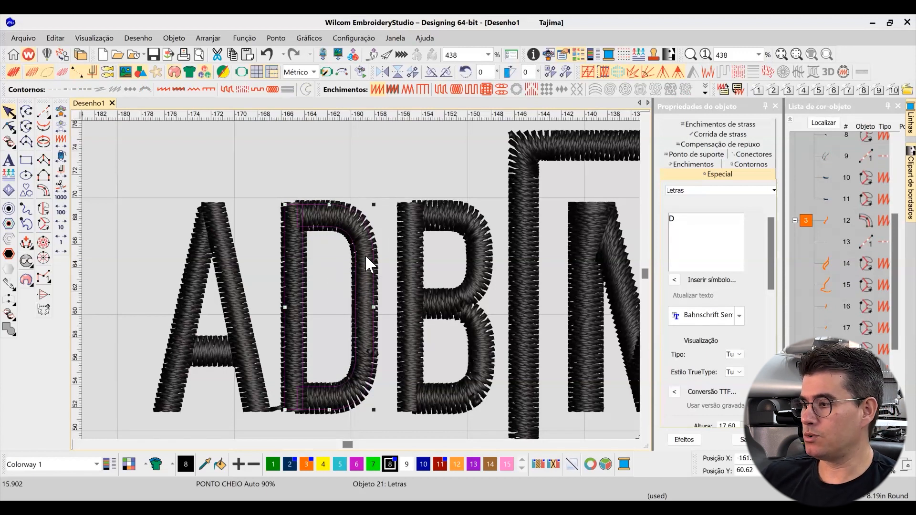
pyautogui.press('Tab')
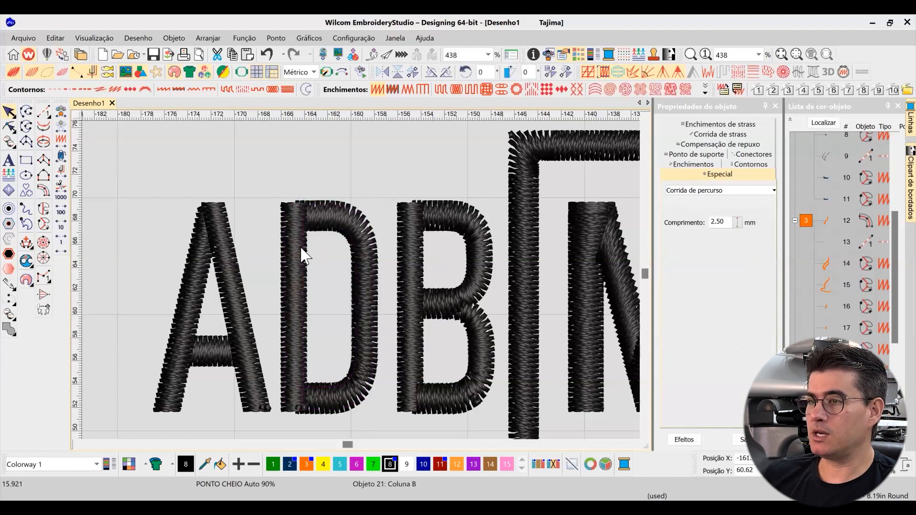
# Step: Weld the stem and bowl of the D into a single complex fill object and check its stitches
pyautogui.press('t')
pyautogui.keyDown('ctrl'); pyautogui.click(351, 241); pyautogui.keyUp('ctrl')
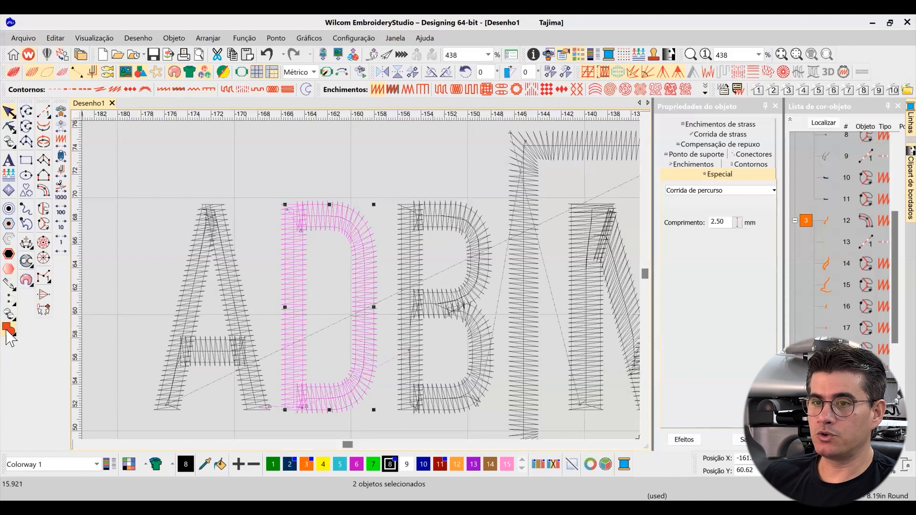
pyautogui.click(347, 260)
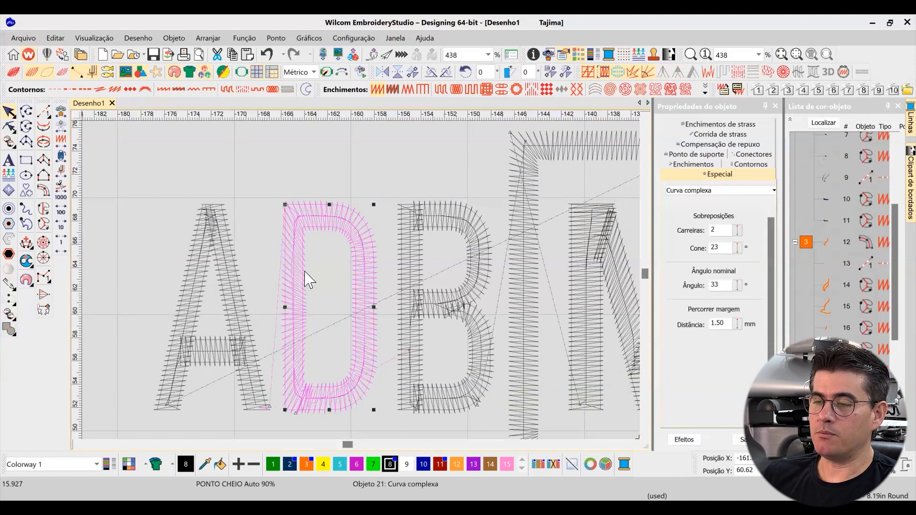
pyautogui.press('t')
pyautogui.press('t')
pyautogui.press('t')
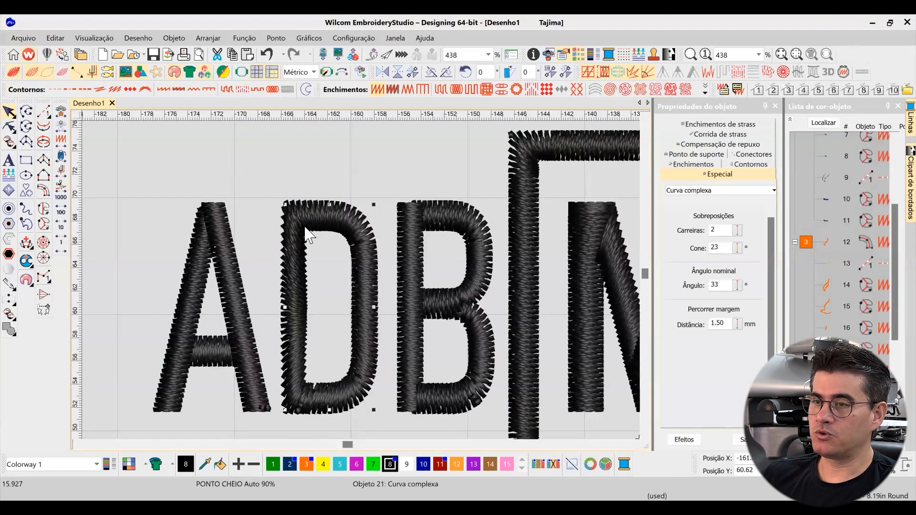
# Step: Add stitch angle lines across the strokes of the welded D
pyautogui.click(9, 126)
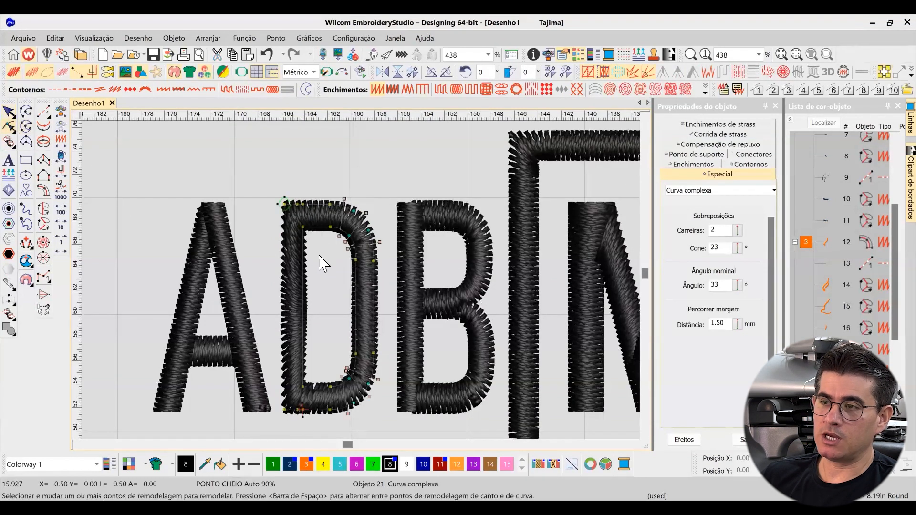
pyautogui.click(56, 198)
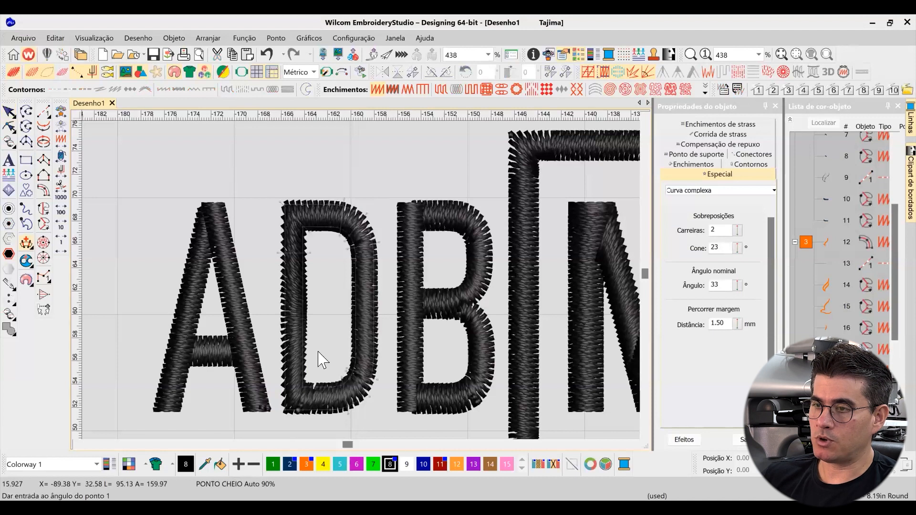
pyautogui.click(331, 343)
pyautogui.click(8, 111)
pyautogui.click(470, 388)
pyautogui.click(389, 343)
# Step: Adjust the D's stitch angles along the lower curve and the left stem, then regenerate its stitches
pyautogui.click(9, 127)
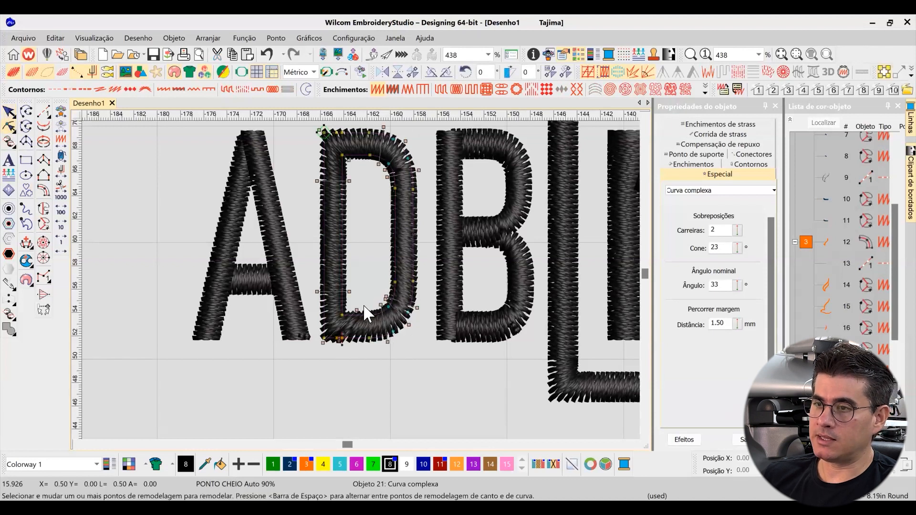
pyautogui.click(388, 340)
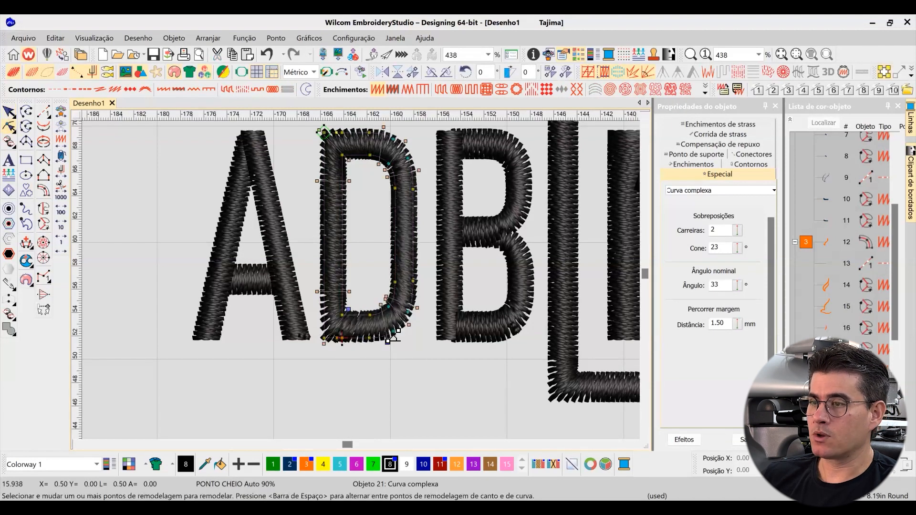
pyautogui.moveTo(403, 352); pyautogui.dragTo(422, 306)
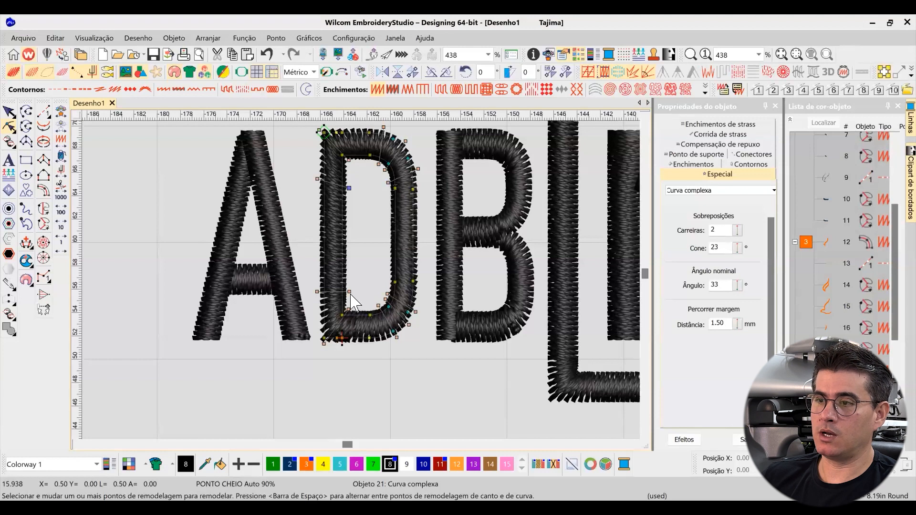
pyautogui.moveTo(350, 293); pyautogui.dragTo(349, 287)
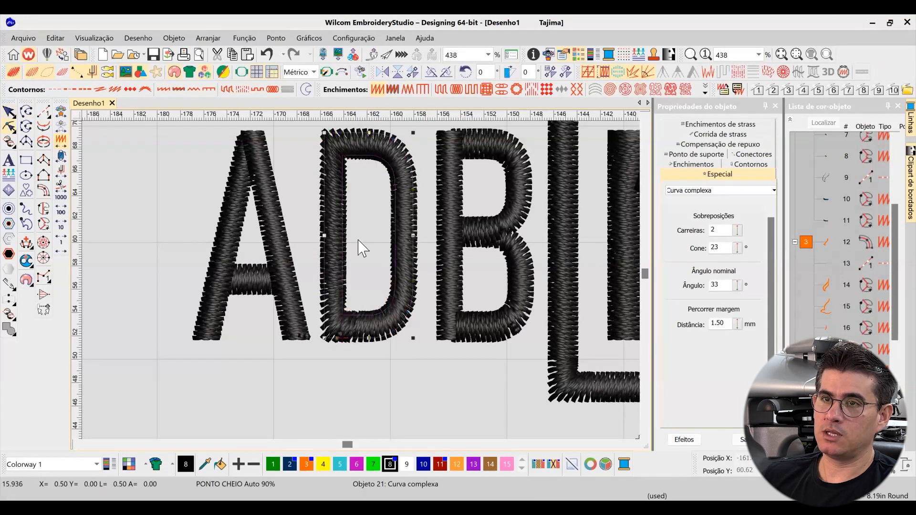
# Step: Examine the reworked D, the apex of the A, and the framed NOVA JERUSALÉM lettering against its copy
pyautogui.scroll(-2, 364, 246)
pyautogui.scroll(1, 364, 288)
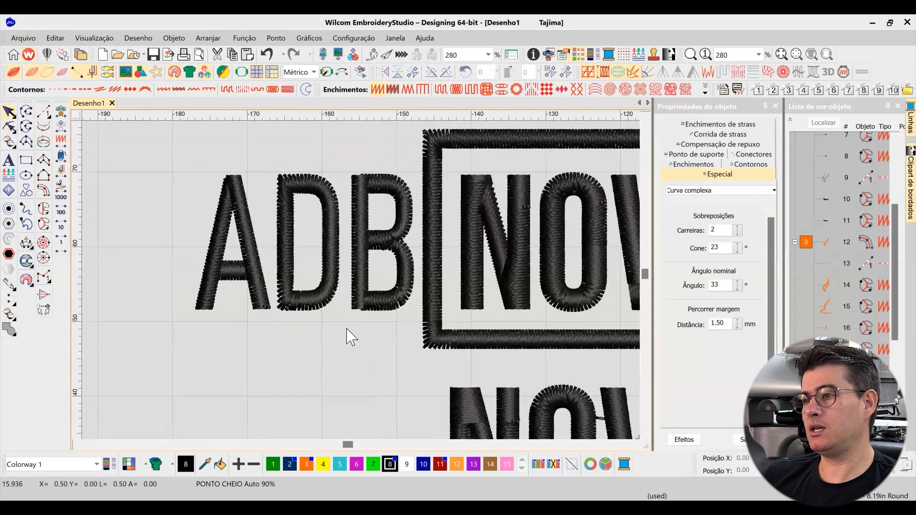
pyautogui.click(289, 196)
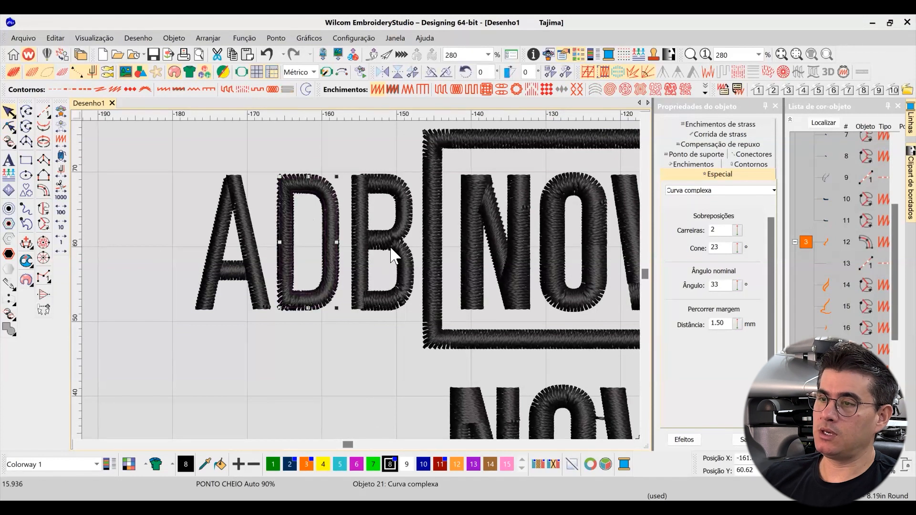
pyautogui.scroll(2, 238, 249)
pyautogui.click(397, 222)
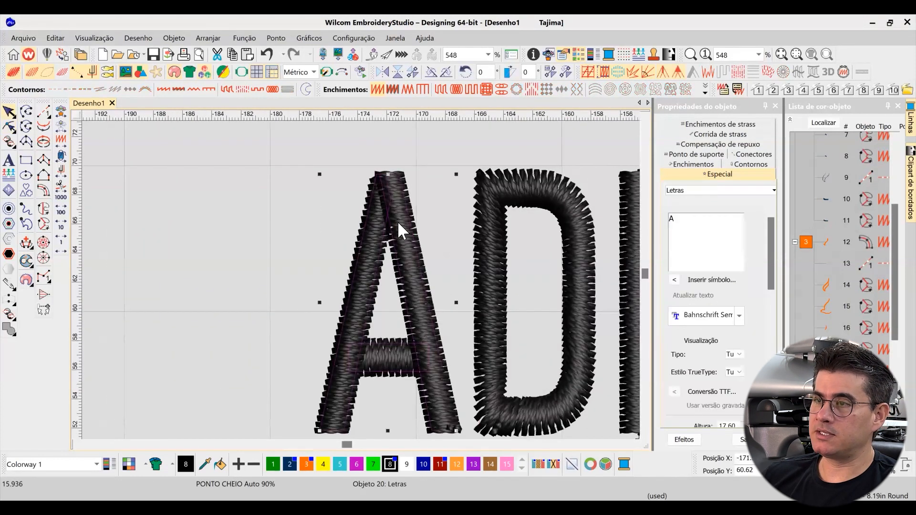
pyautogui.scroll(-2, 377, 248)
pyautogui.scroll(3, 359, 279)
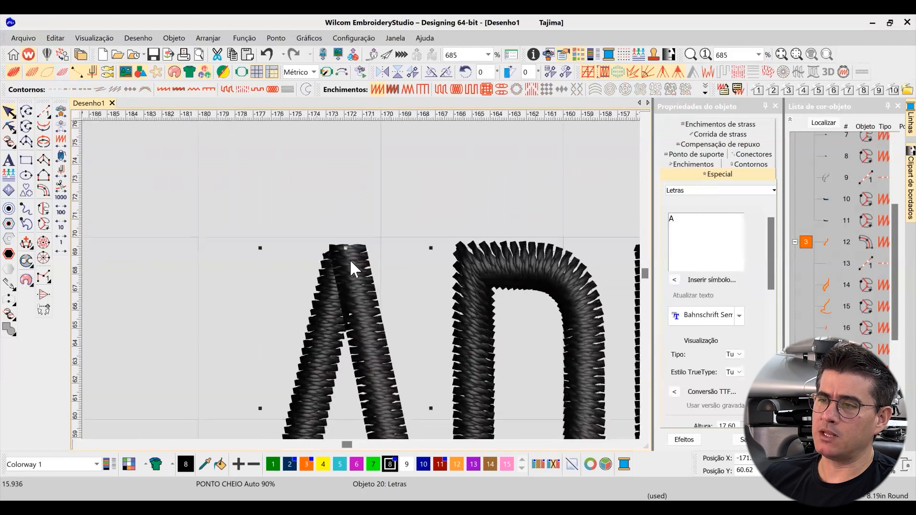
pyautogui.scroll(-3, 367, 279)
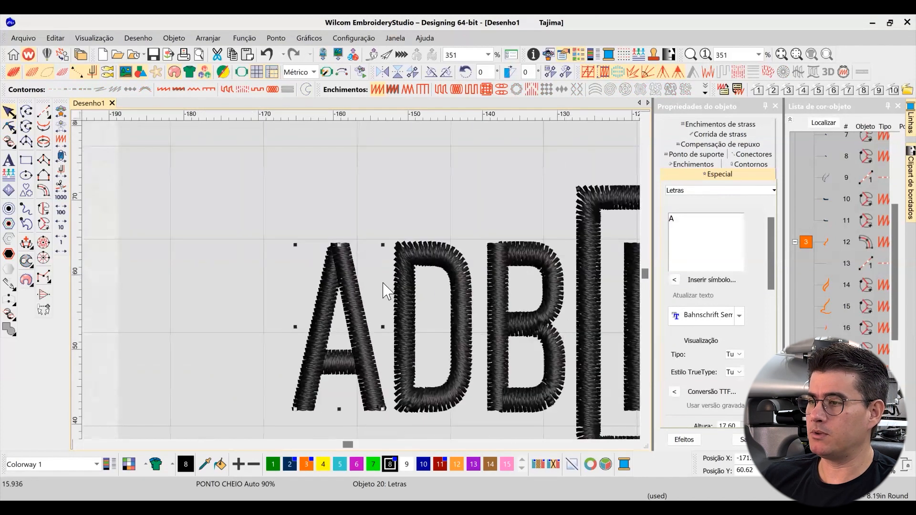
pyautogui.scroll(-3, 368, 287)
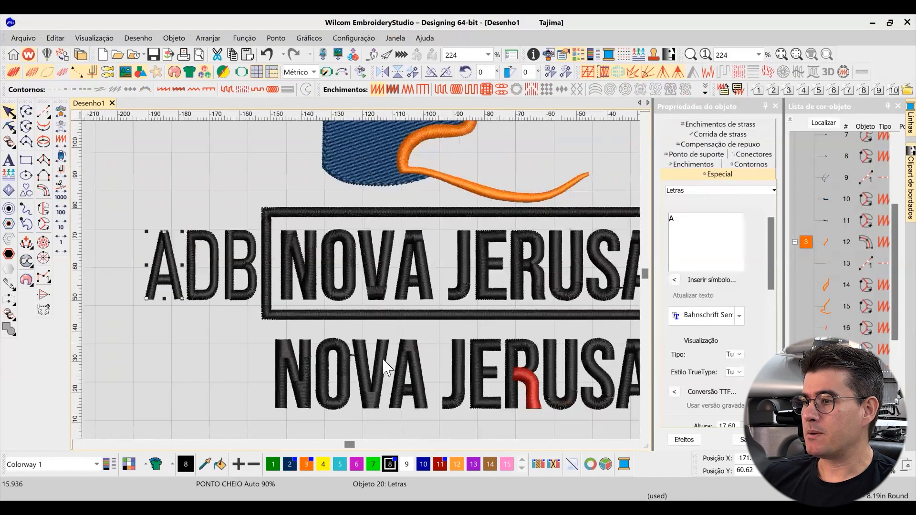
pyautogui.scroll(1, 355, 276)
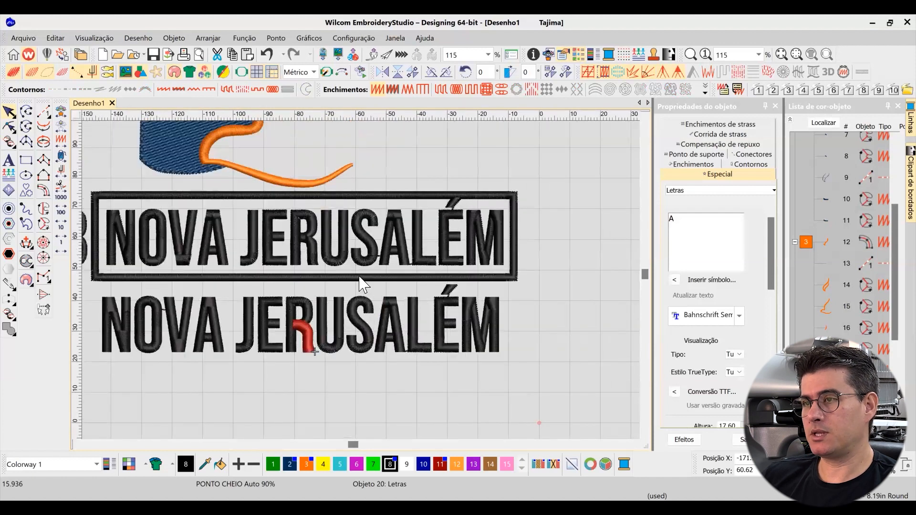